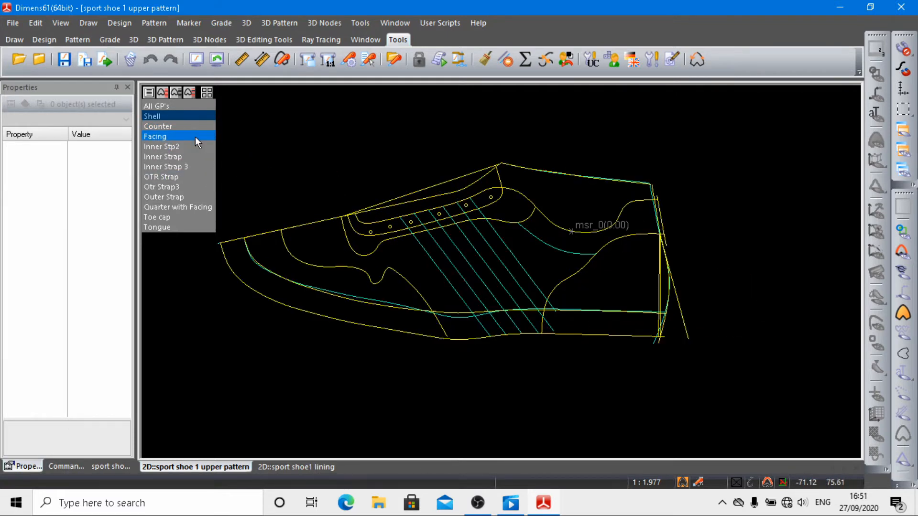
# Display all pieces of the sport shoe 1 upper pattern together, from Shell and Counter through Tongue.
pyautogui.moveTo(190, 127)
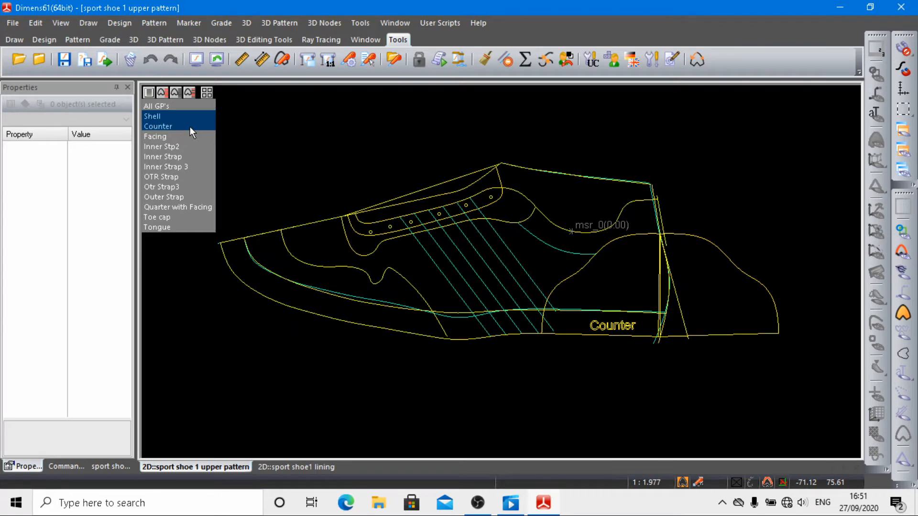
pyautogui.keyDown('shift'); pyautogui.click(172, 226); pyautogui.keyUp('shift')
pyautogui.scroll(-3, 308, 245)
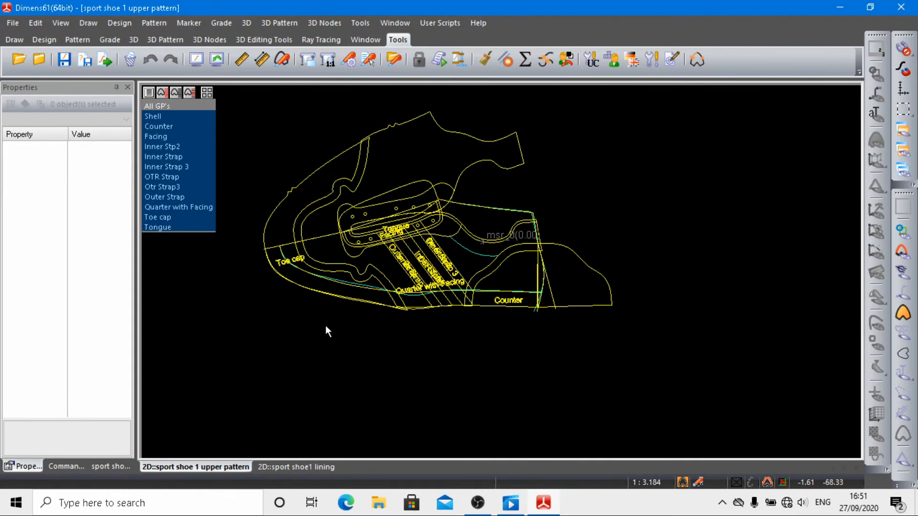
pyautogui.scroll(1, 326, 326)
pyautogui.scroll(-1, 349, 227)
pyautogui.scroll(-1, 334, 212)
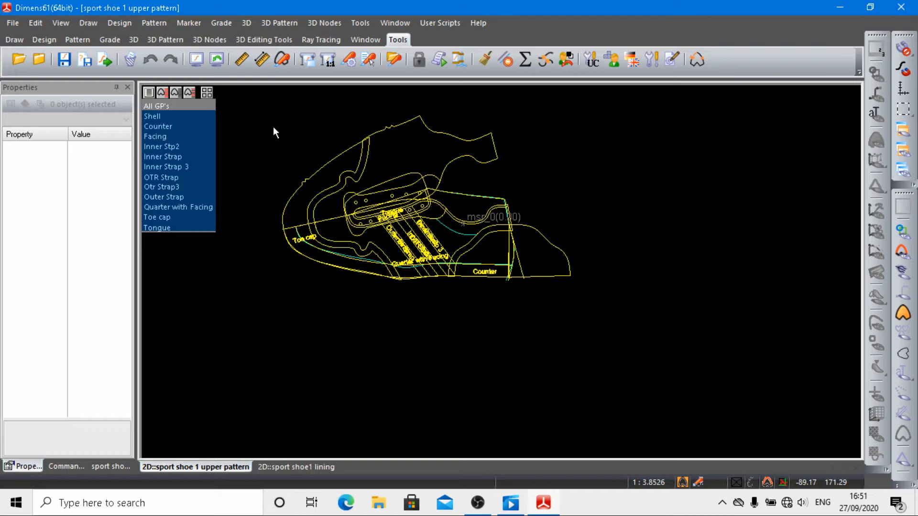
# Show only the Counter piece, export the upper pattern to the Desktop in D! SVG PattGeo format, and check the Desktop for the file.
pyautogui.click(169, 126)
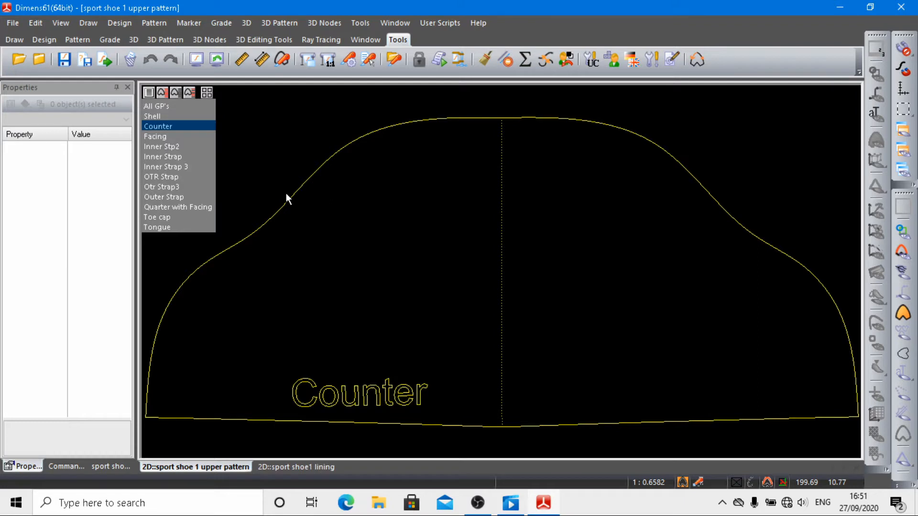
pyautogui.click(105, 59)
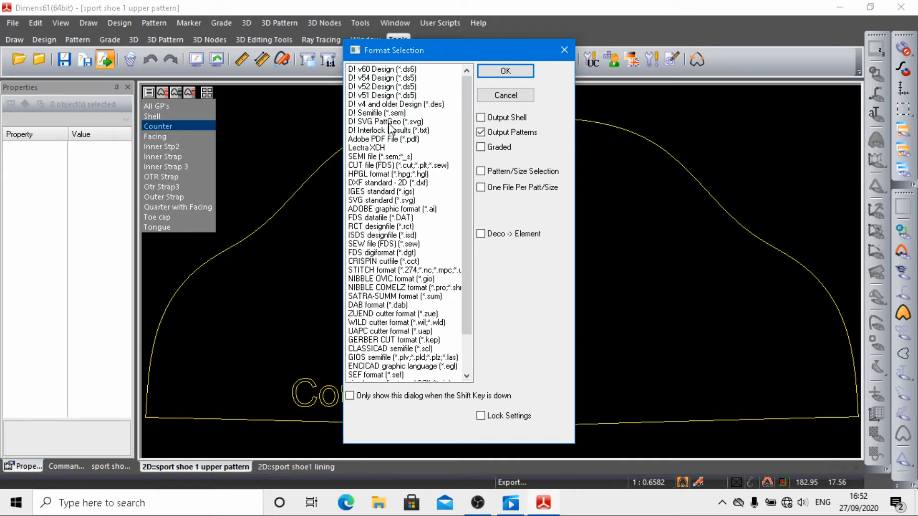
pyautogui.click(389, 123)
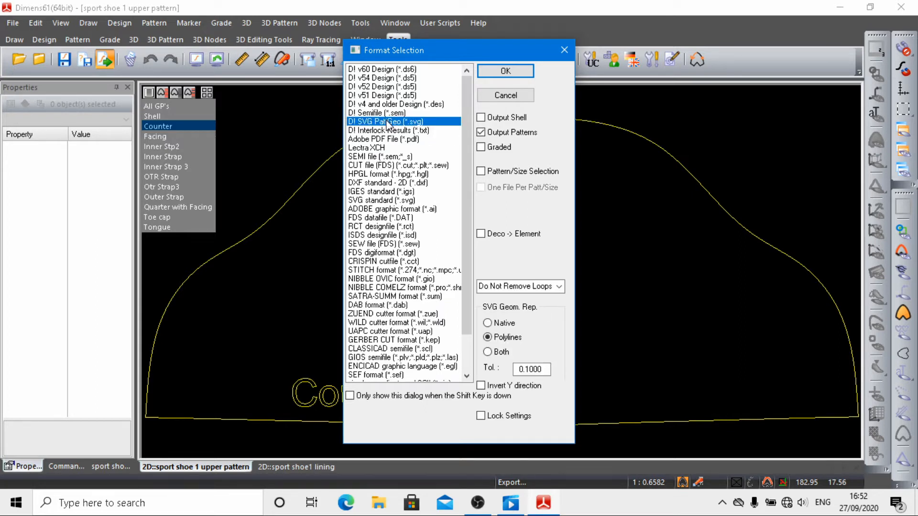
pyautogui.click(505, 71)
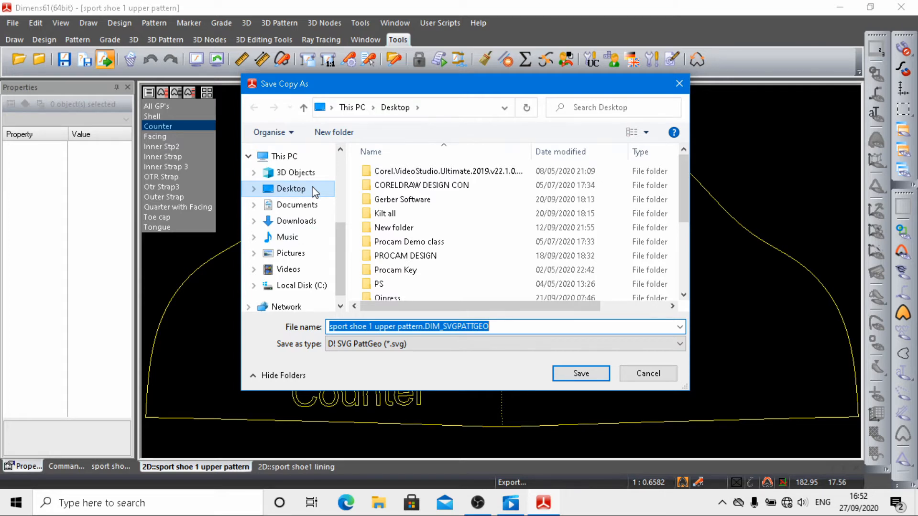
pyautogui.click(297, 191)
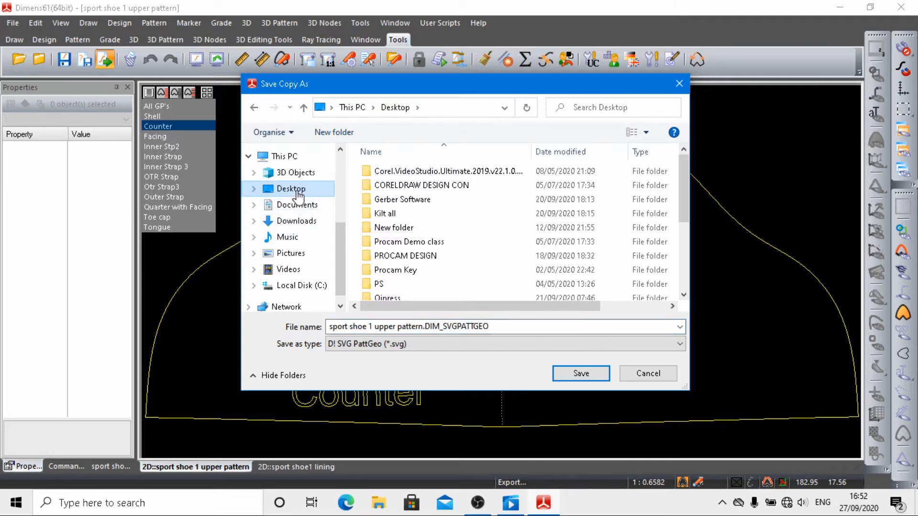
pyautogui.click(587, 375)
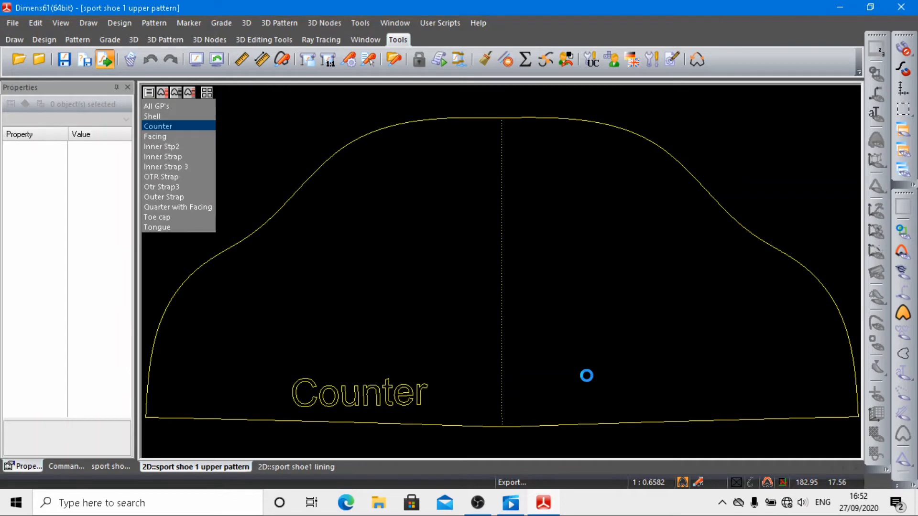
pyautogui.click(840, 7)
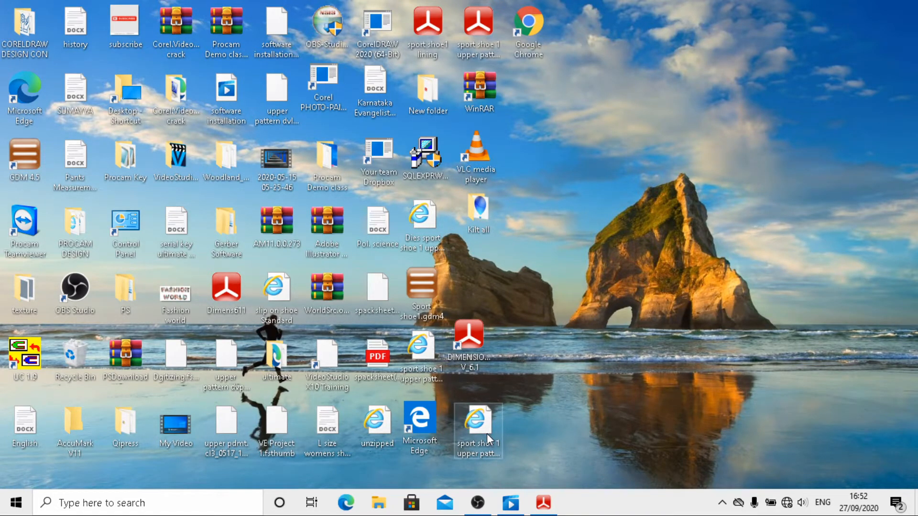
# Export the sport shoe1 lining drawing to the Desktop in D! SVG PattGeo format under its proposed file name.
pyautogui.click(541, 511)
pyautogui.click(306, 467)
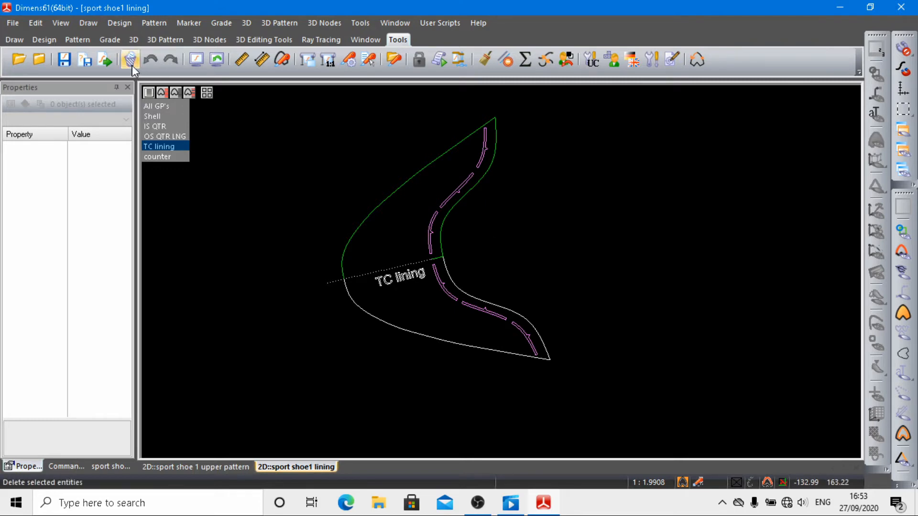
pyautogui.click(105, 59)
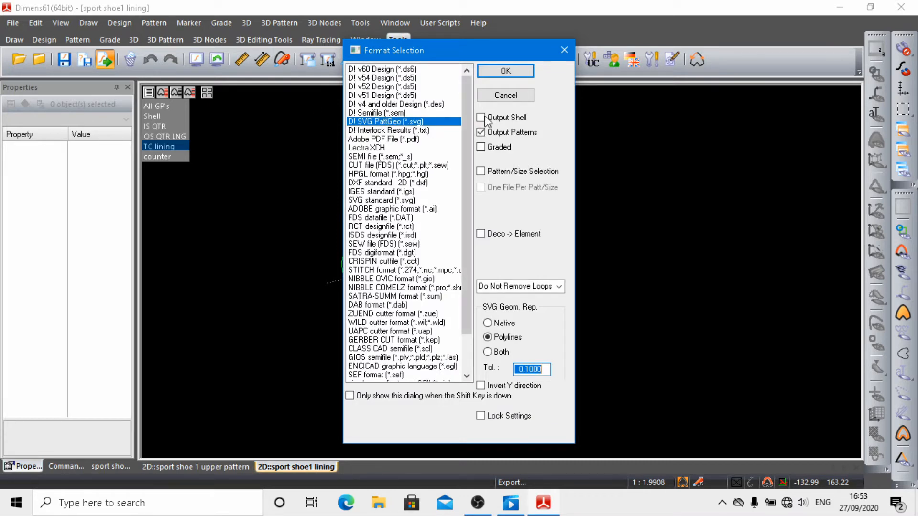
pyautogui.click(505, 71)
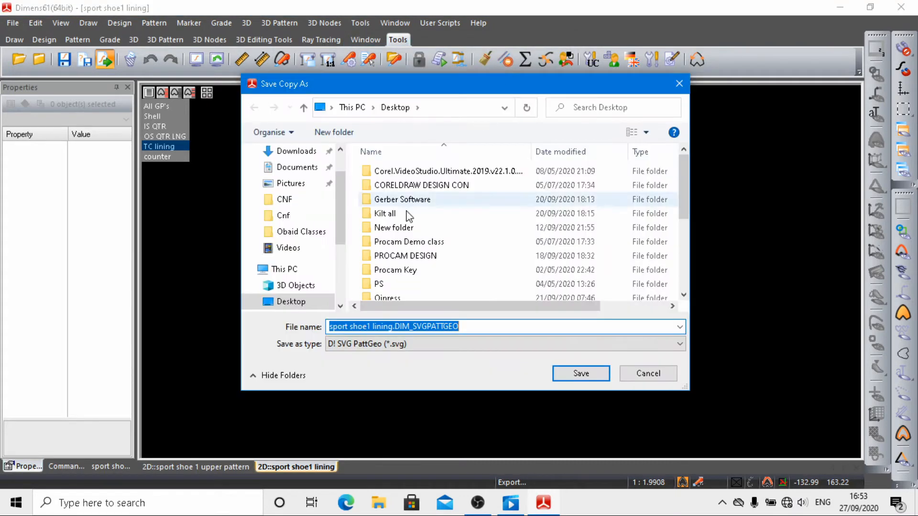
pyautogui.scroll(-1, 342, 215)
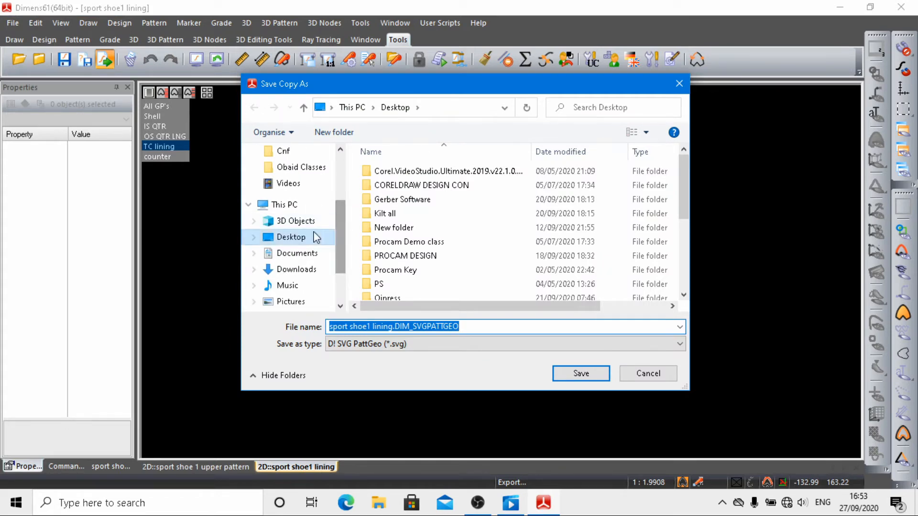
pyautogui.click(285, 238)
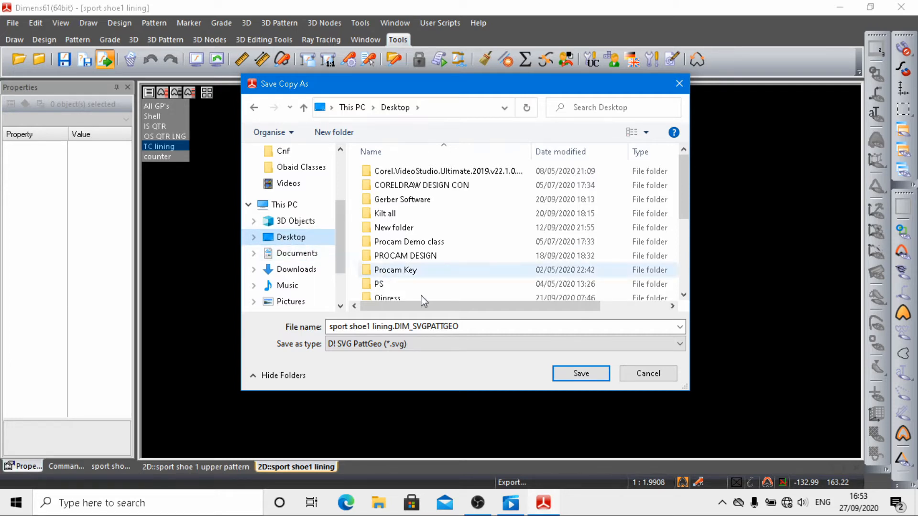
pyautogui.click(579, 374)
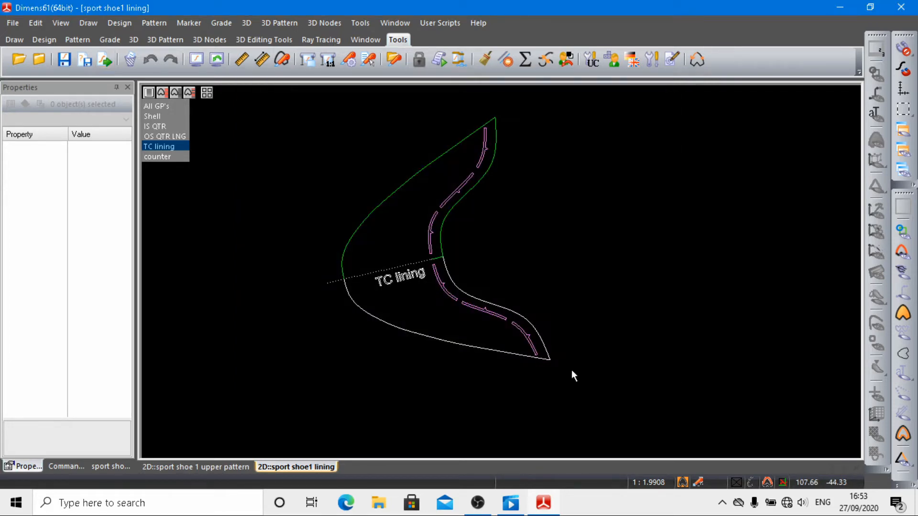
# Check the Desktop for the lining export, launch GDM 4.5, and create a new document.
pyautogui.click(845, 6)
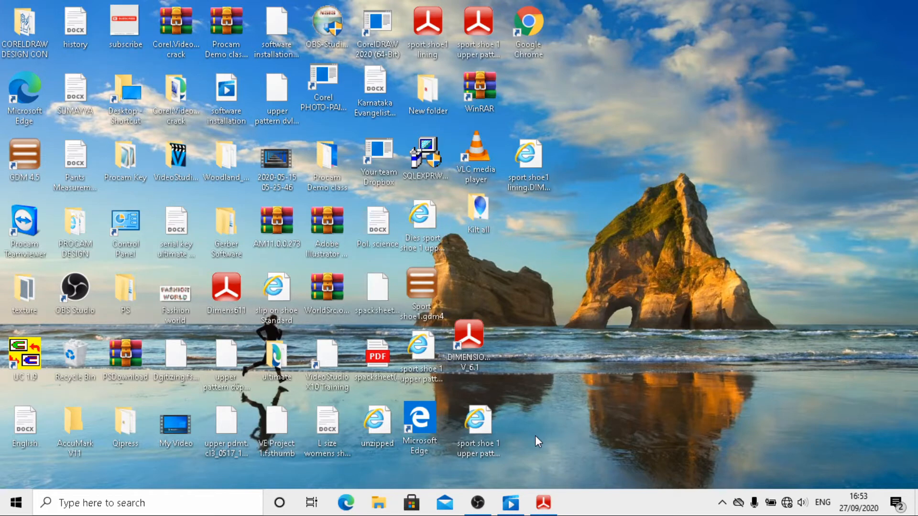
pyautogui.doubleClick(19, 159)
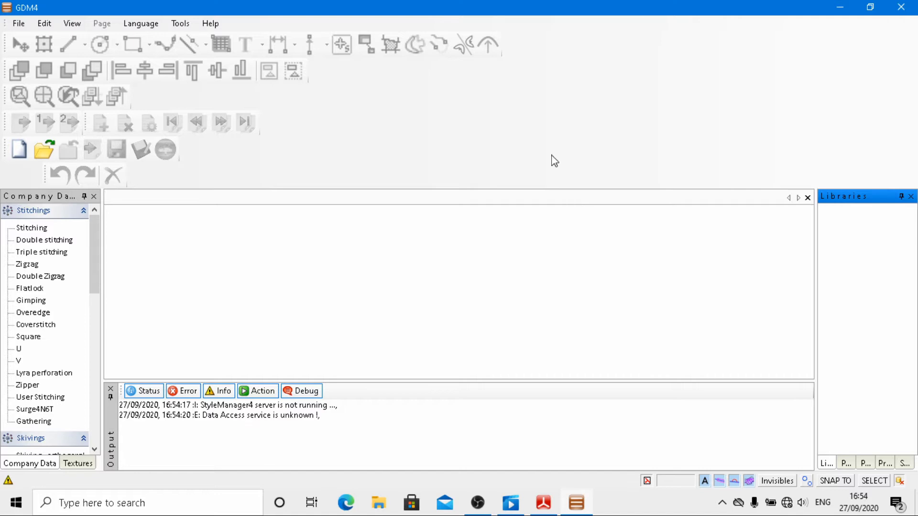
pyautogui.click(19, 23)
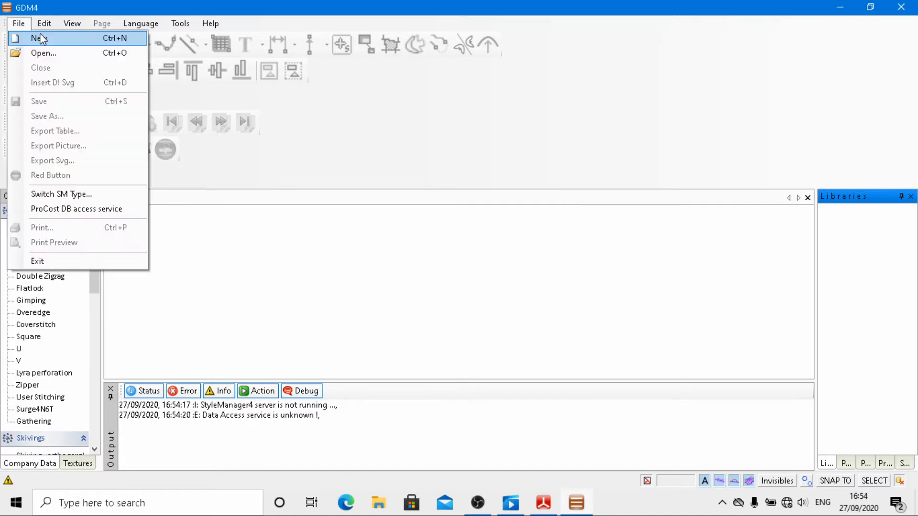
pyautogui.click(41, 38)
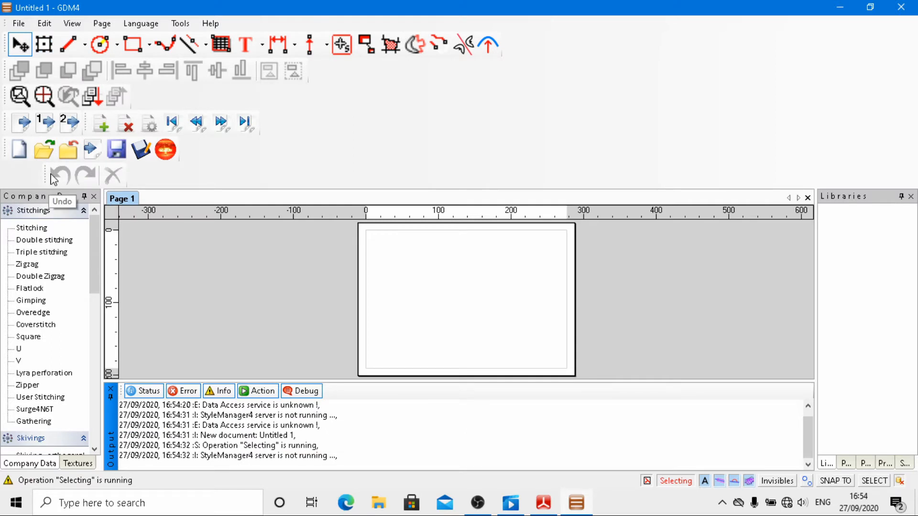
# Rearrange the undo, zoom, page and file toolbars so that all toolbars fit in two rows.
pyautogui.moveTo(53, 179); pyautogui.dragTo(519, 43)
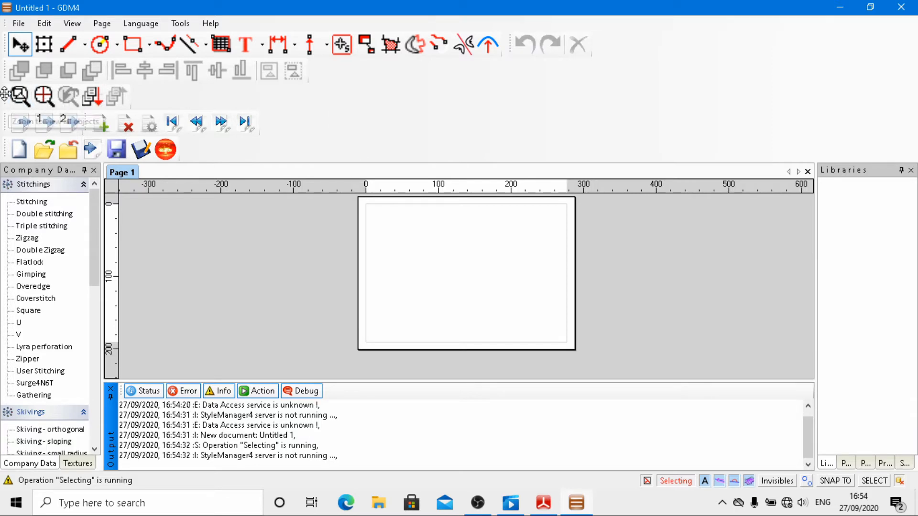
pyautogui.moveTo(4, 95); pyautogui.dragTo(16, 70)
pyautogui.moveTo(439, 71); pyautogui.dragTo(158, 67)
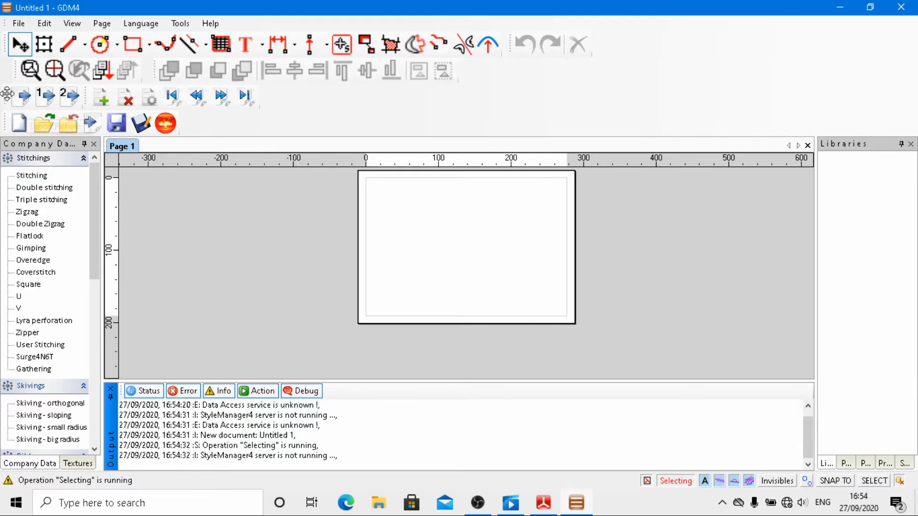
pyautogui.moveTo(10, 94); pyautogui.dragTo(602, 48)
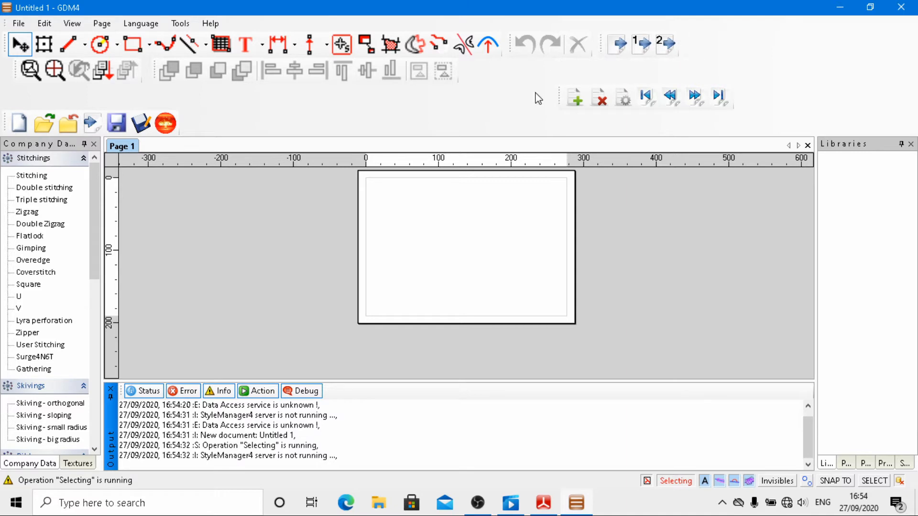
pyautogui.moveTo(560, 94); pyautogui.dragTo(688, 55)
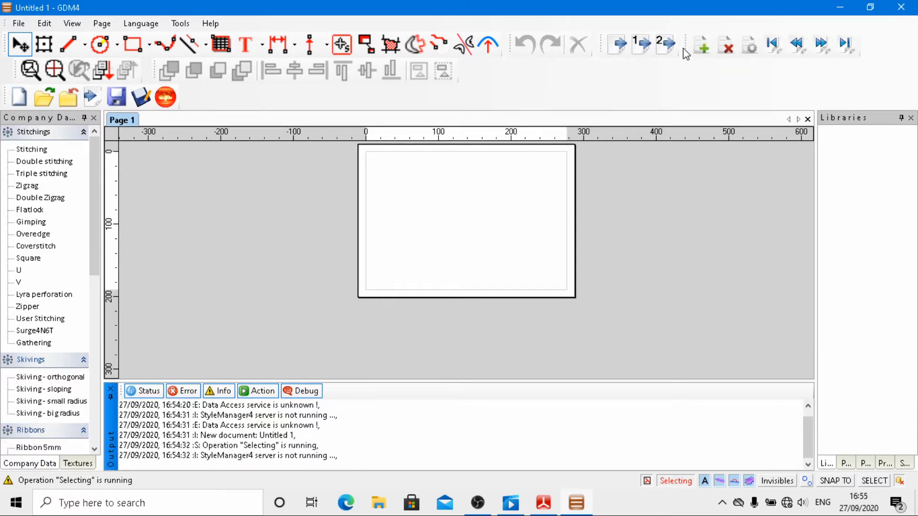
pyautogui.moveTo(8, 103); pyautogui.dragTo(142, 71)
# Close the Output and Company Data panels to enlarge the page area.
pyautogui.scroll(-6, 474, 191)
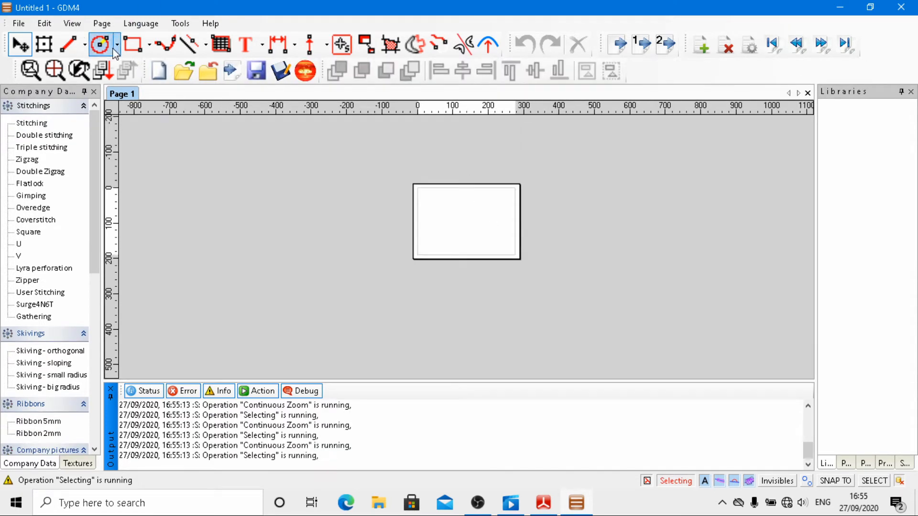
pyautogui.click(30, 71)
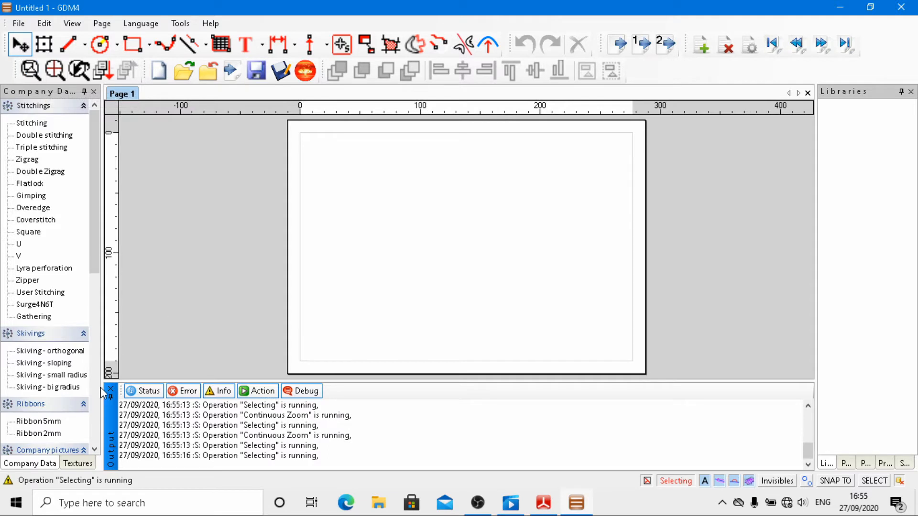
pyautogui.click(110, 388)
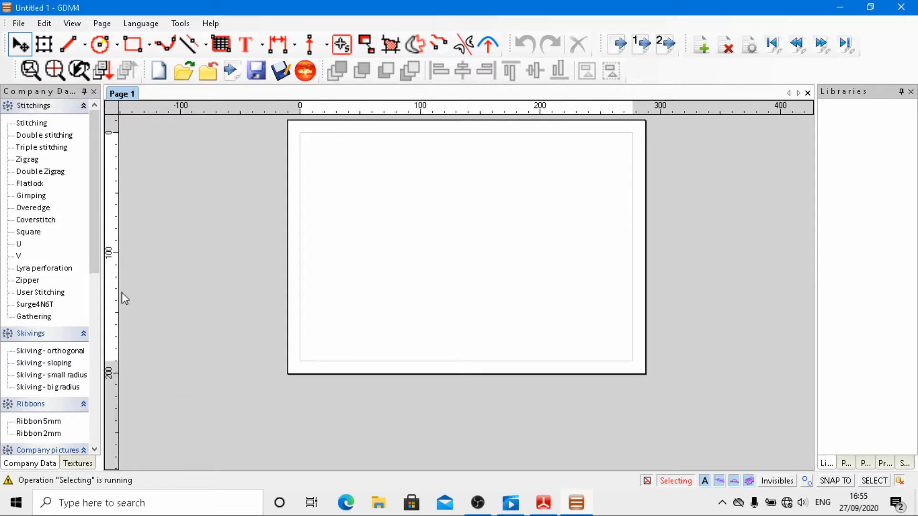
pyautogui.click(94, 91)
pyautogui.click(94, 92)
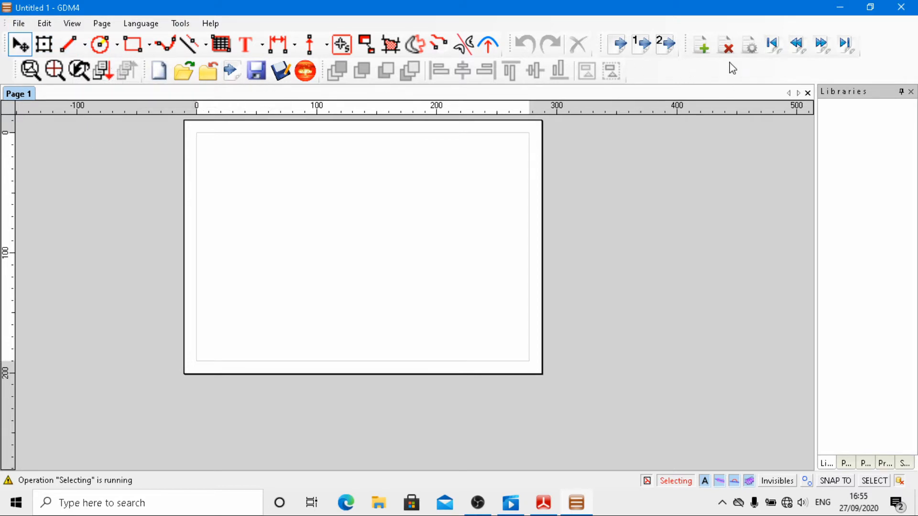
# Change the orientation of the A4 page to Portrait in the page properties.
pyautogui.click(750, 48)
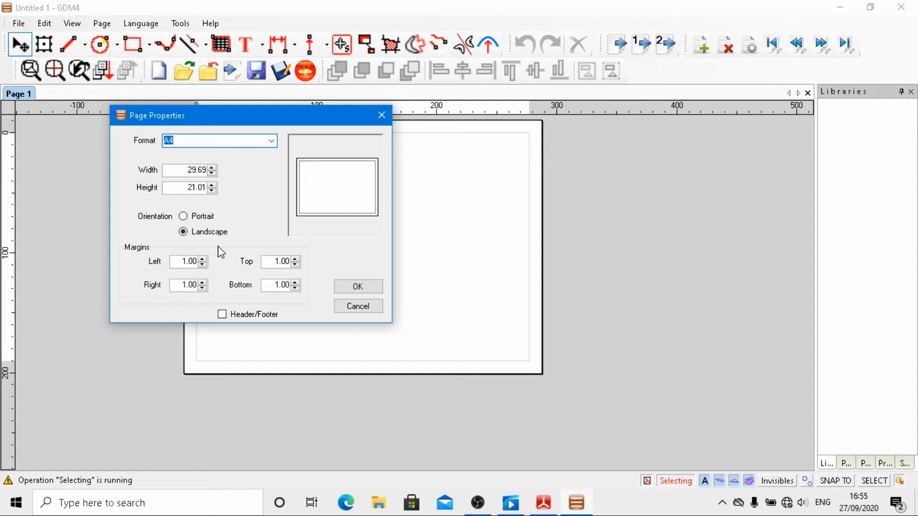
pyautogui.click(183, 216)
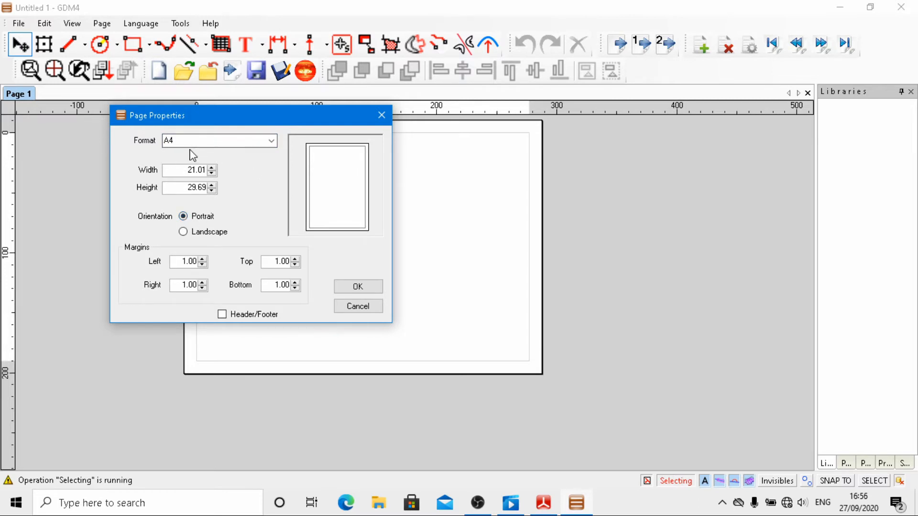
pyautogui.click(360, 288)
pyautogui.scroll(-2, 362, 292)
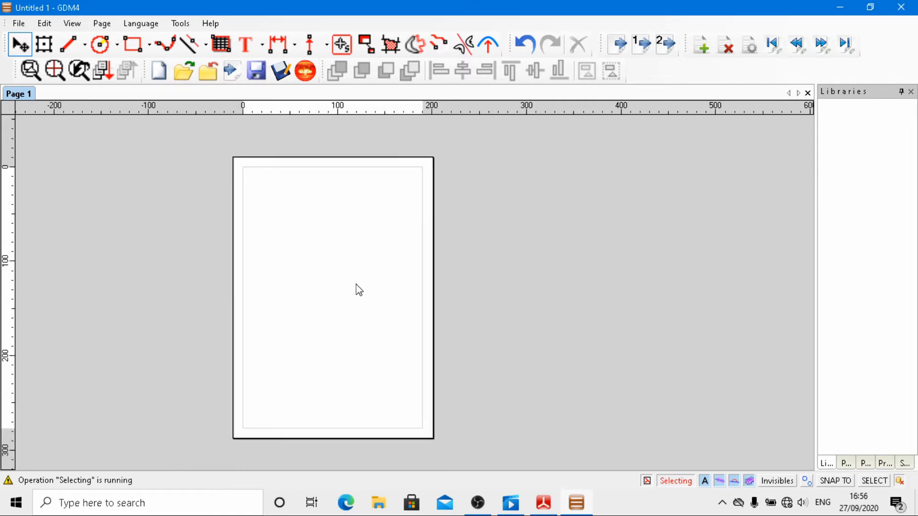
pyautogui.scroll(1, 358, 289)
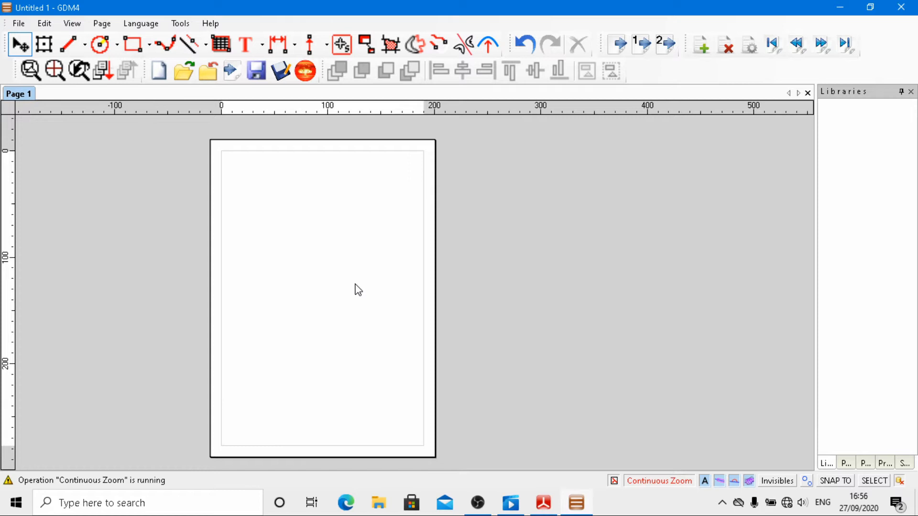
pyautogui.press('Escape')
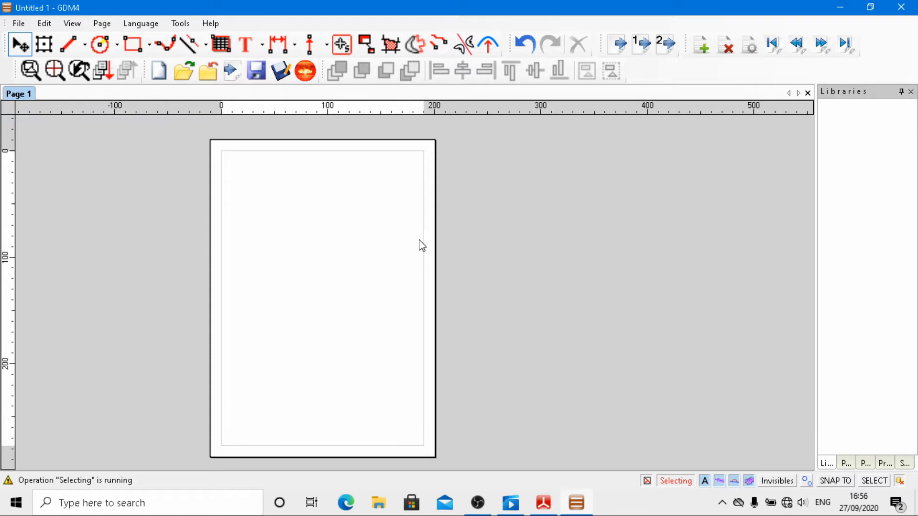
# Create a table about 90 mm wide and 34 mm high in the upper-right corner of the page margins.
pyautogui.click(222, 46)
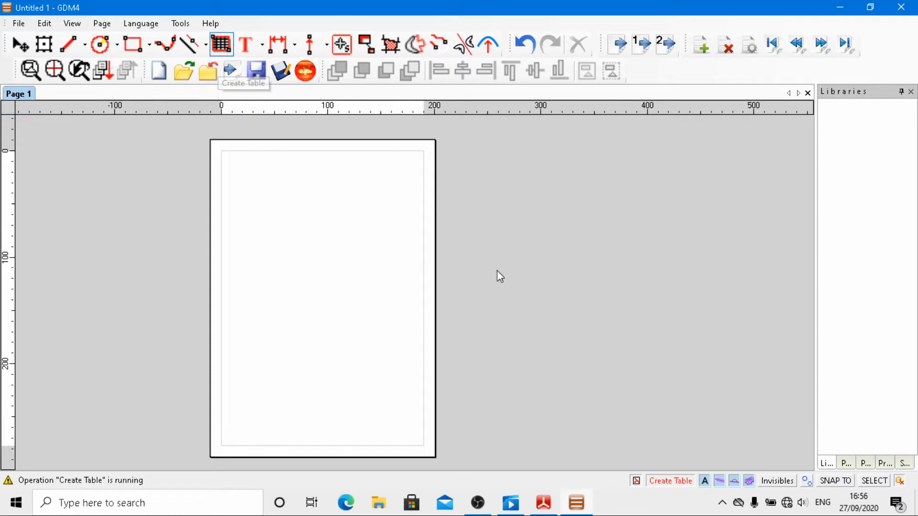
pyautogui.moveTo(325, 150); pyautogui.dragTo(421, 186)
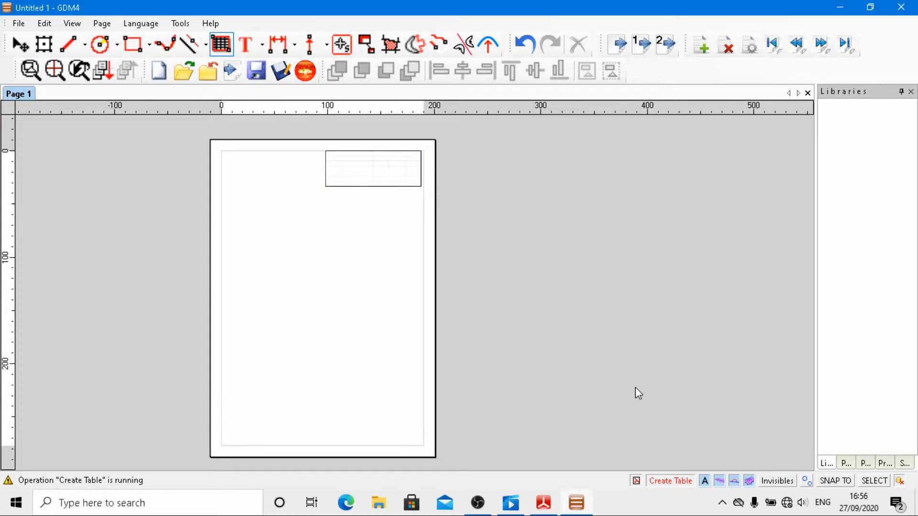
# Set the number of rows of the new table to 6 in its properties.
pyautogui.click(19, 45)
pyautogui.click(381, 186)
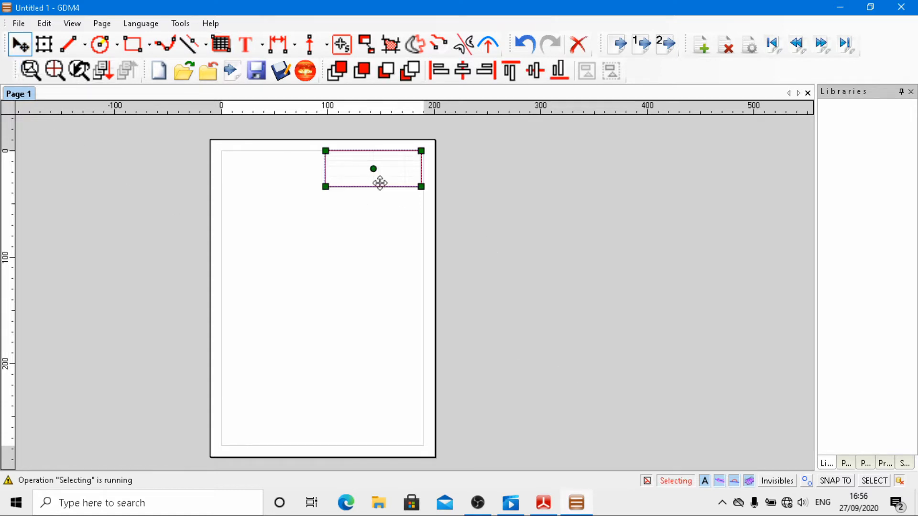
pyautogui.click(885, 464)
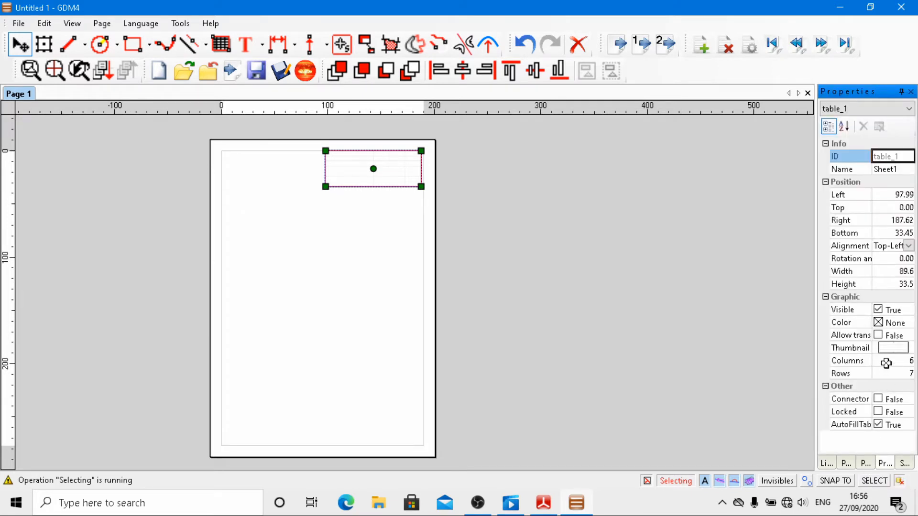
pyautogui.click(910, 364)
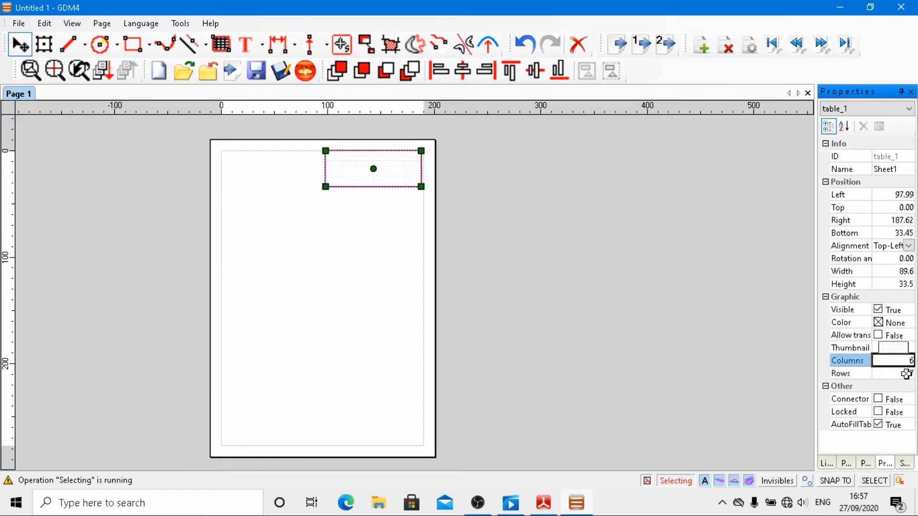
pyautogui.click(906, 374)
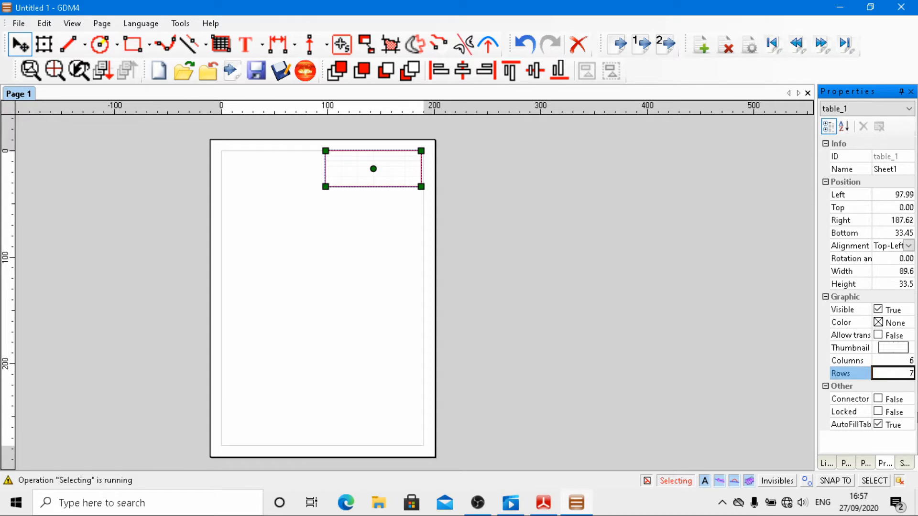
pyautogui.write('6')
pyautogui.press('Return')
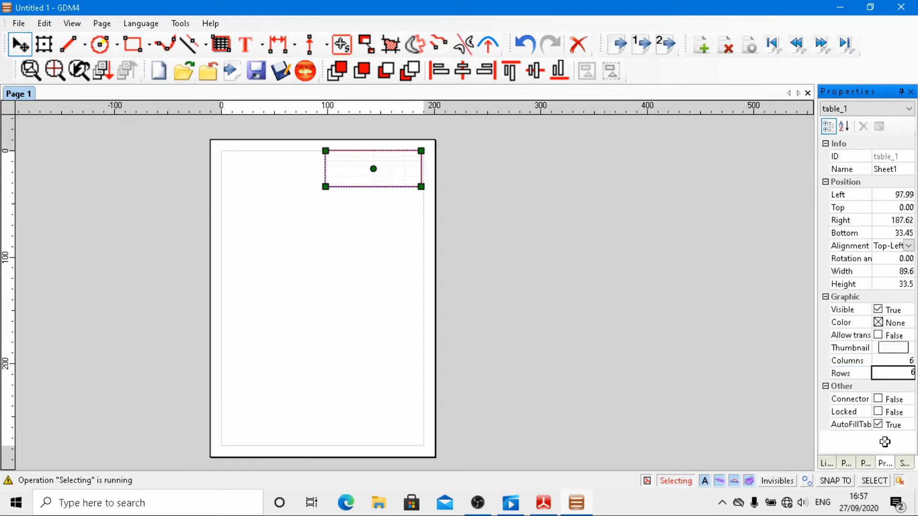
pyautogui.click(524, 222)
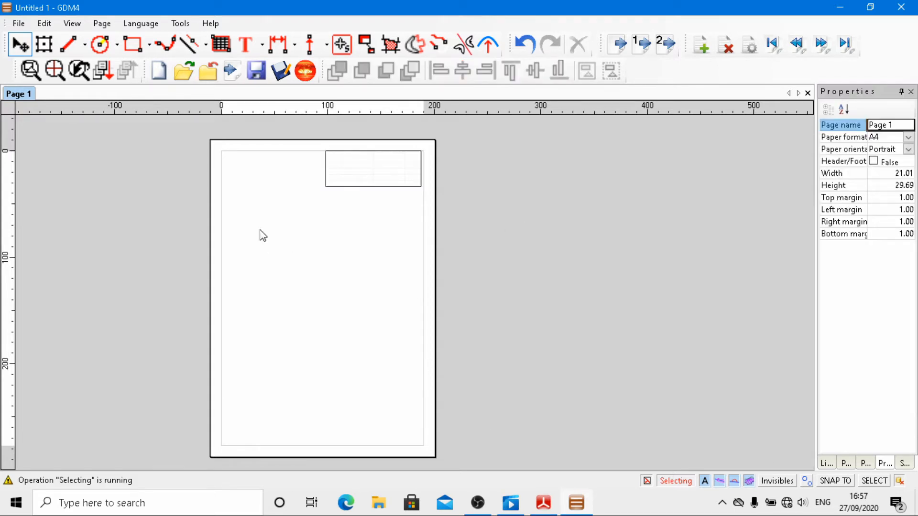
# Open the table for editing and merge cells A1:C3 and D1:F3 into two separate blocks.
pyautogui.click(396, 175)
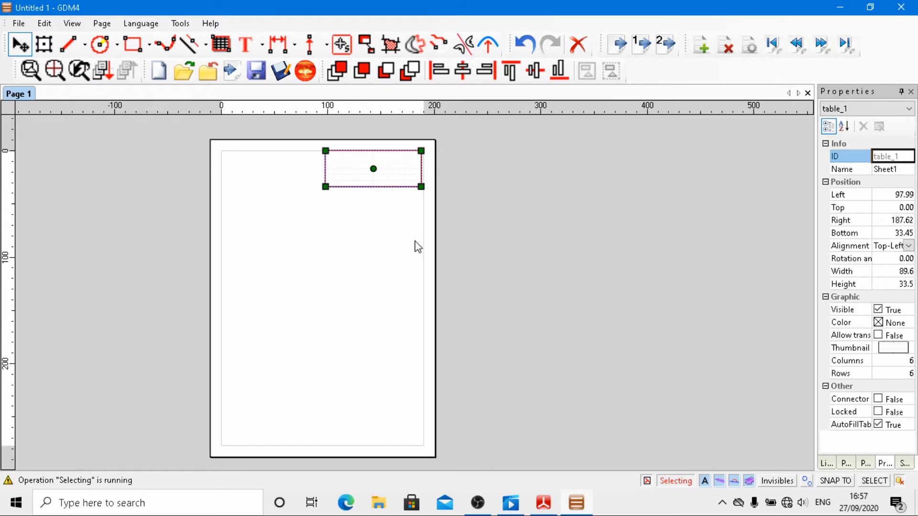
pyautogui.click(46, 44)
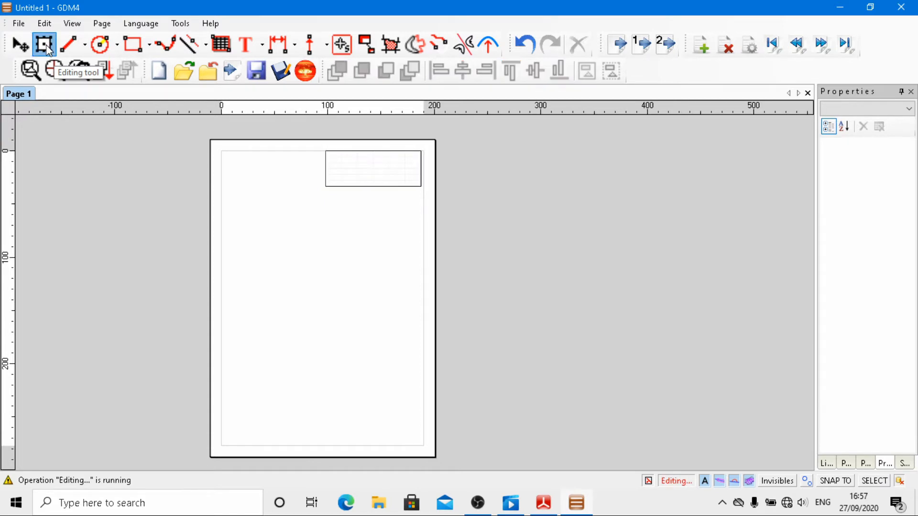
pyautogui.click(400, 182)
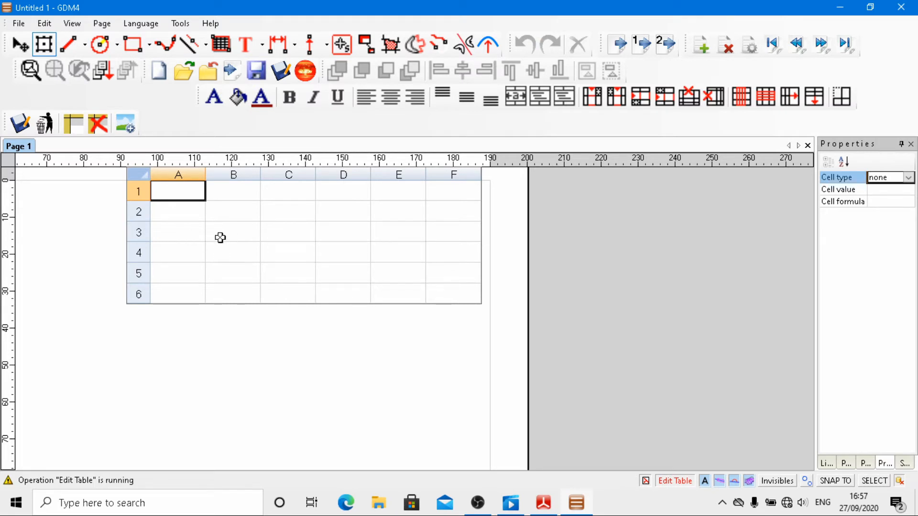
pyautogui.moveTo(191, 198); pyautogui.dragTo(286, 239)
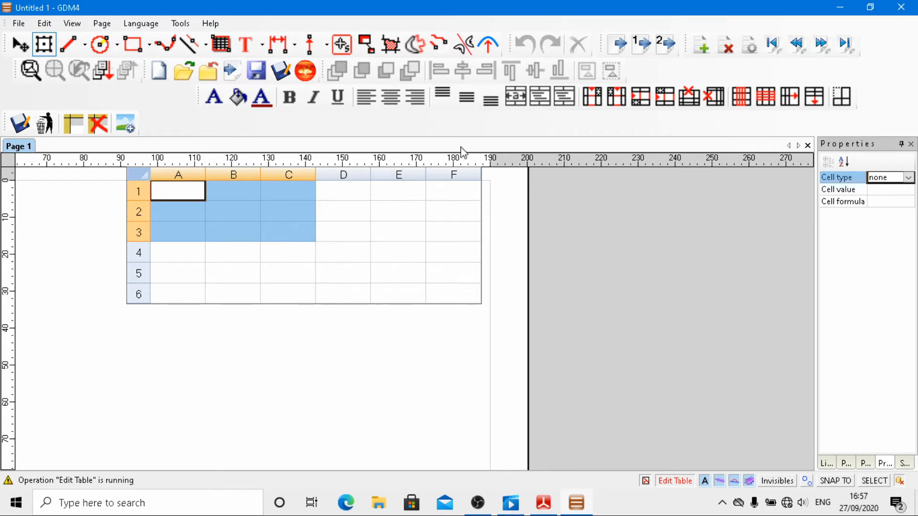
pyautogui.click(517, 102)
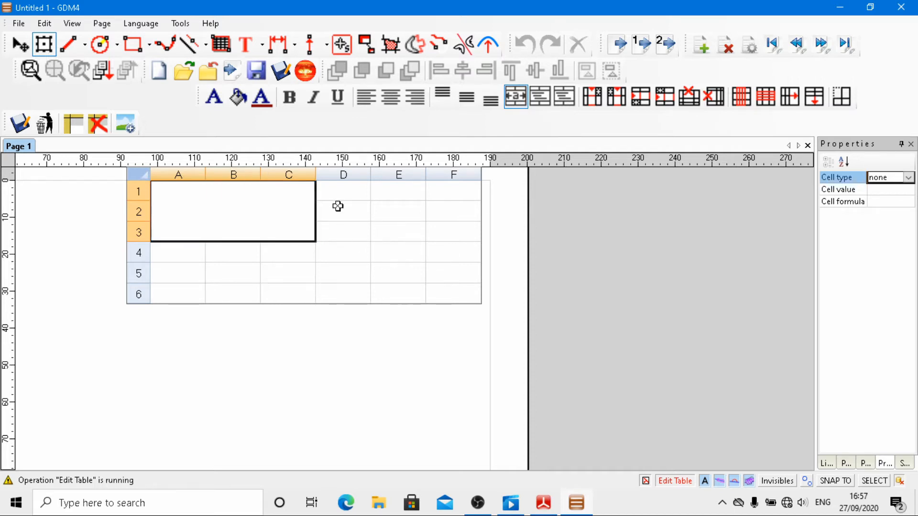
pyautogui.moveTo(338, 208); pyautogui.dragTo(438, 219)
pyautogui.moveTo(338, 191); pyautogui.dragTo(451, 232)
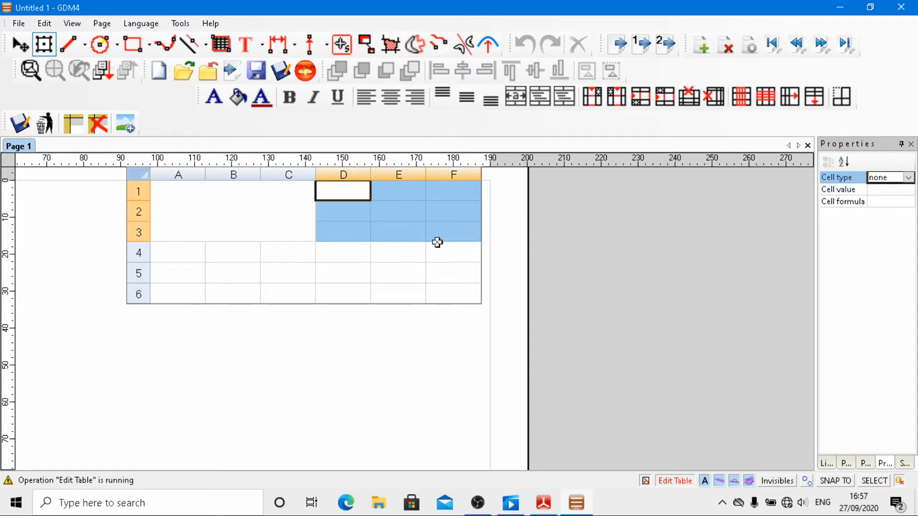
pyautogui.click(514, 103)
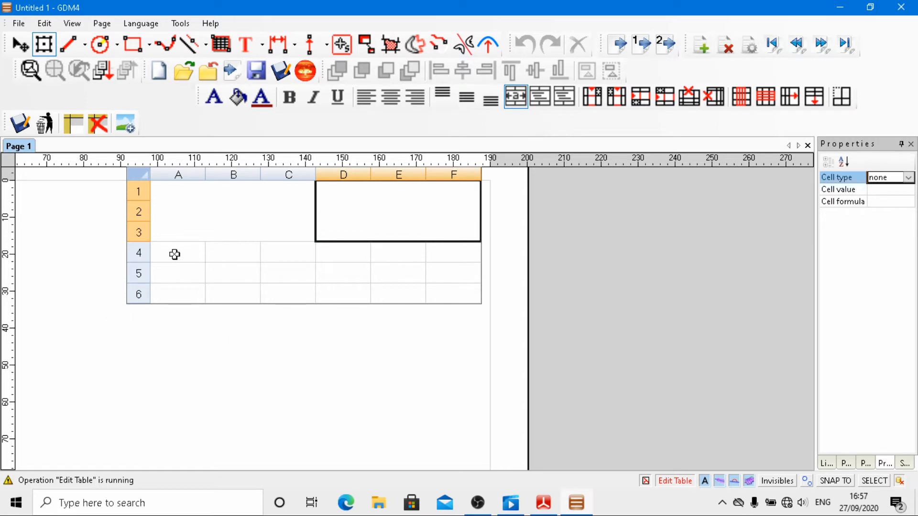
# Merge cells A4:C6 into one block and D4:F6 into another.
pyautogui.moveTo(176, 254); pyautogui.dragTo(275, 291)
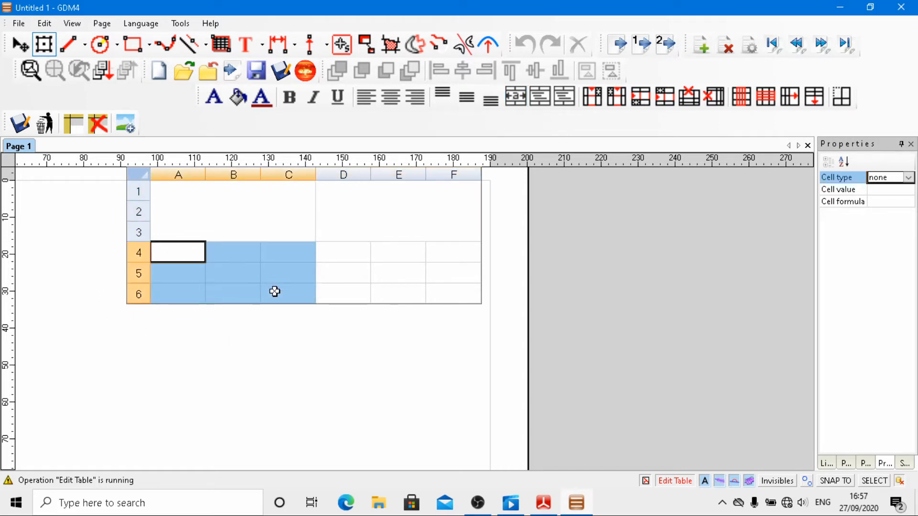
pyautogui.click(514, 102)
pyautogui.moveTo(326, 254); pyautogui.dragTo(457, 299)
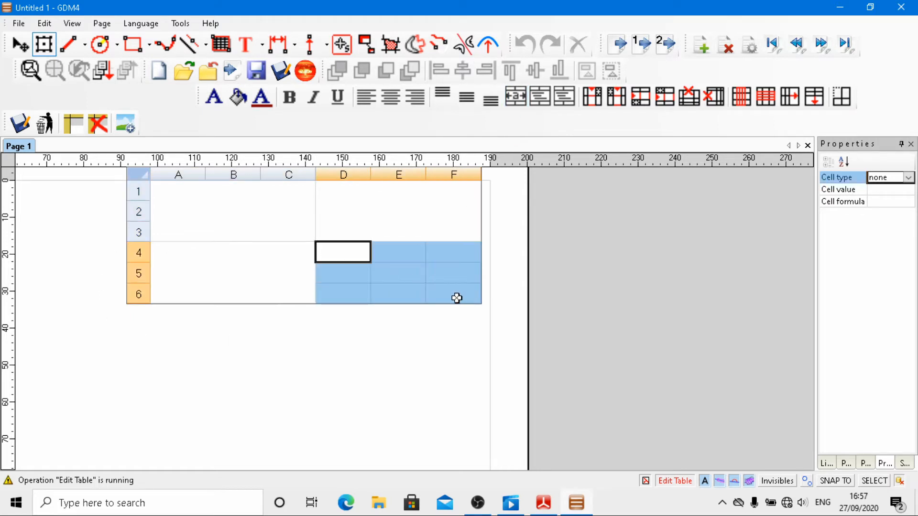
pyautogui.click(515, 97)
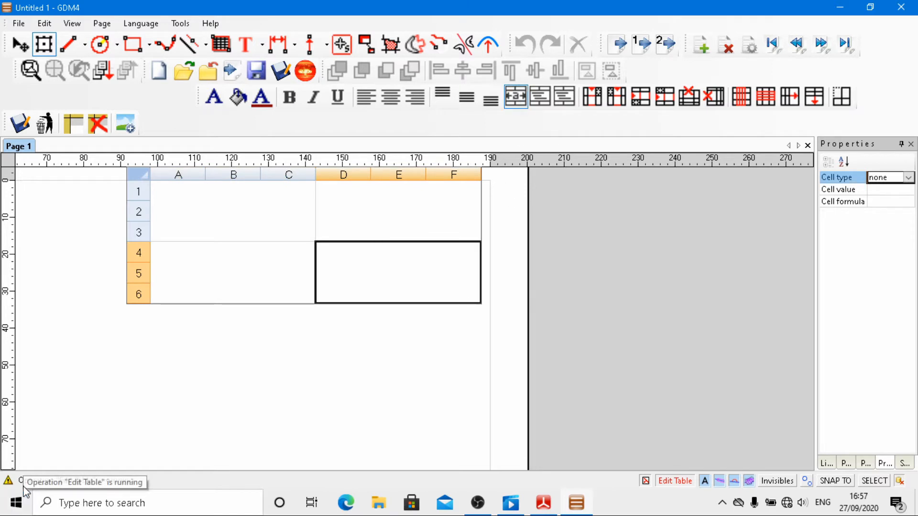
# Fill the background of all four merged cells with bright green and finish editing the table.
pyautogui.moveTo(210, 211); pyautogui.dragTo(383, 291)
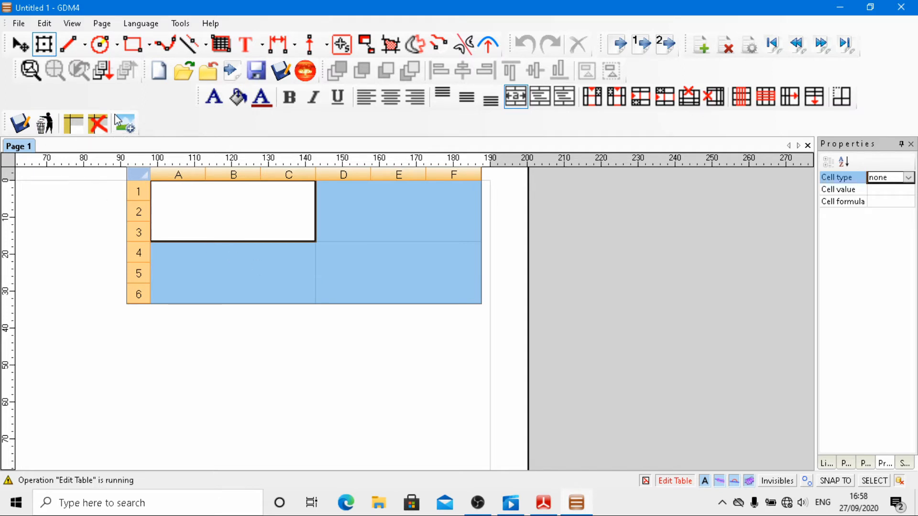
pyautogui.click(238, 104)
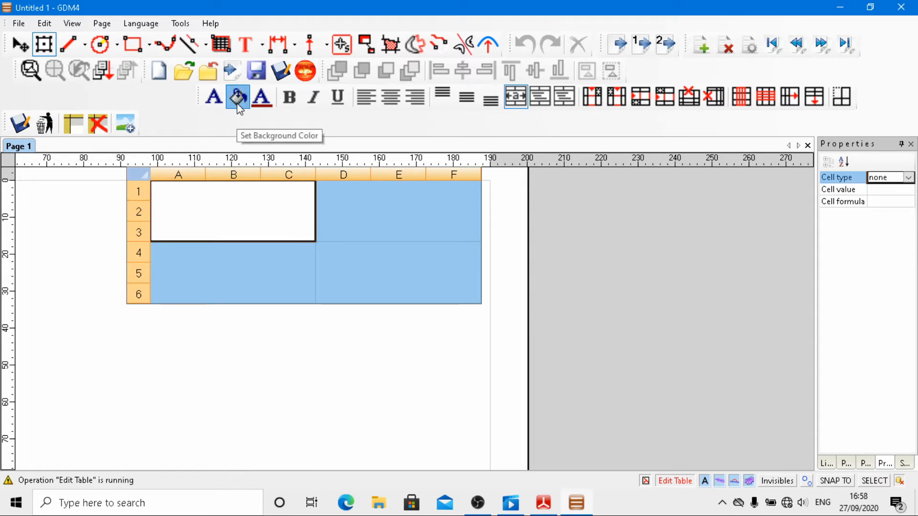
pyautogui.click(296, 196)
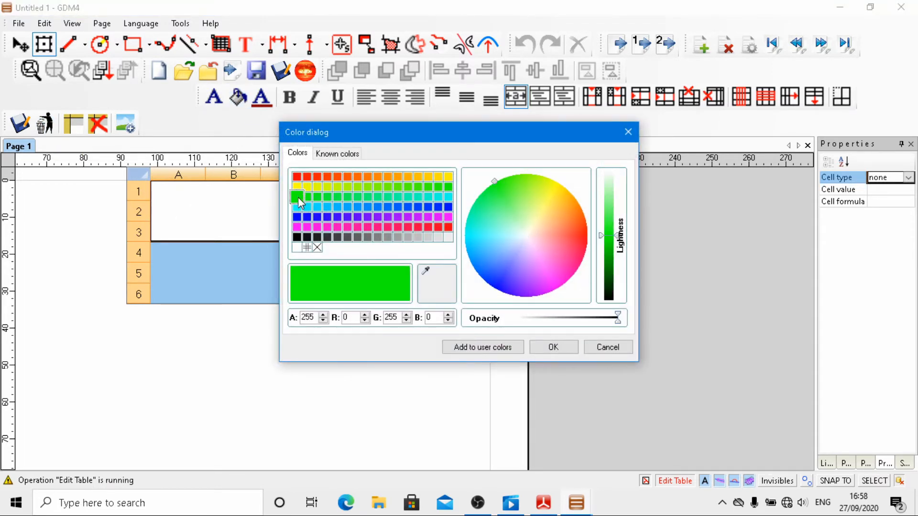
pyautogui.click(552, 347)
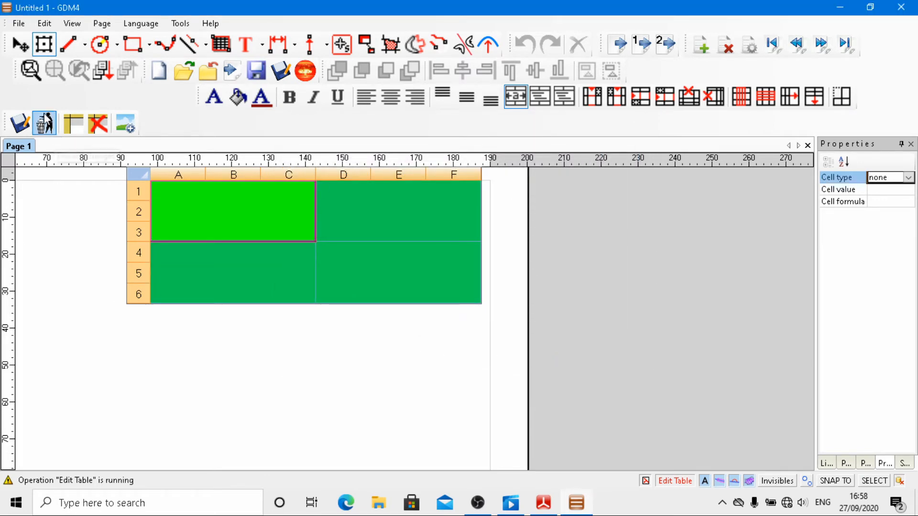
pyautogui.click(606, 247)
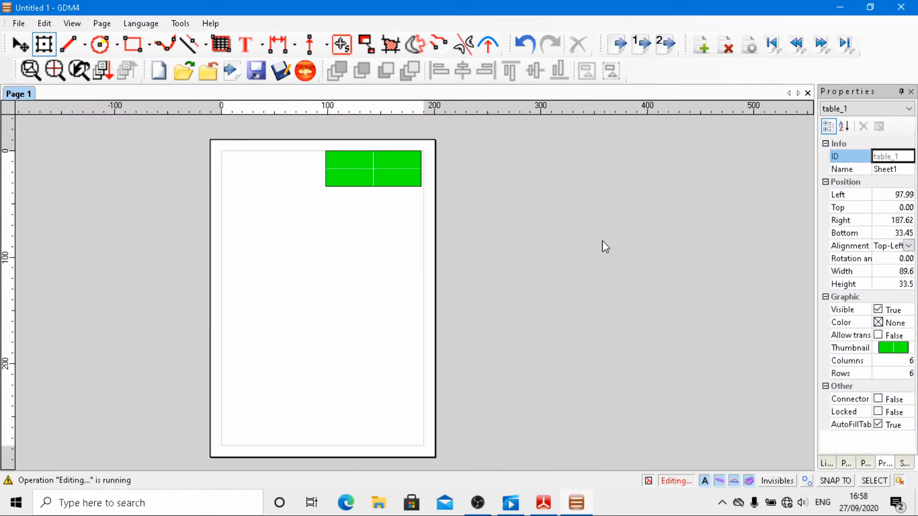
# Reopen the table and enter "Articles" in merged cell A1:C3 and "Sizes" in merged cell A4:C6.
pyautogui.doubleClick(362, 161)
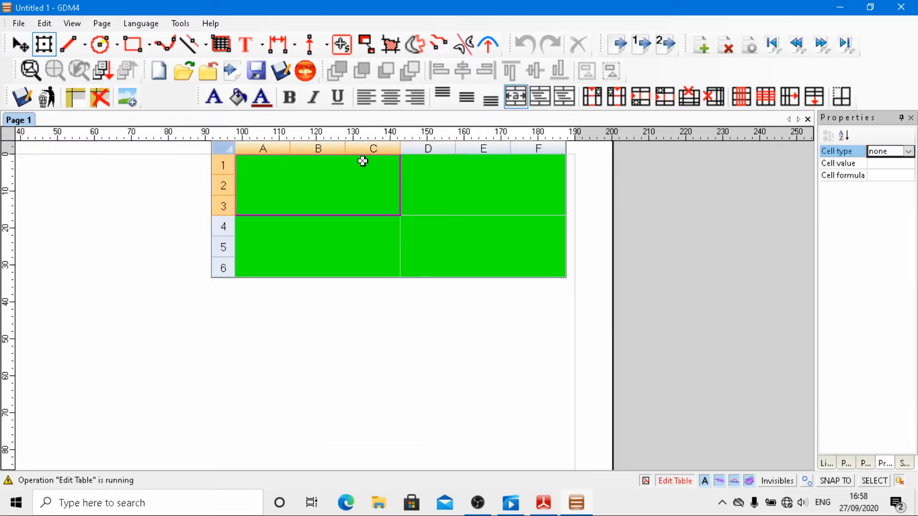
pyautogui.click(305, 185)
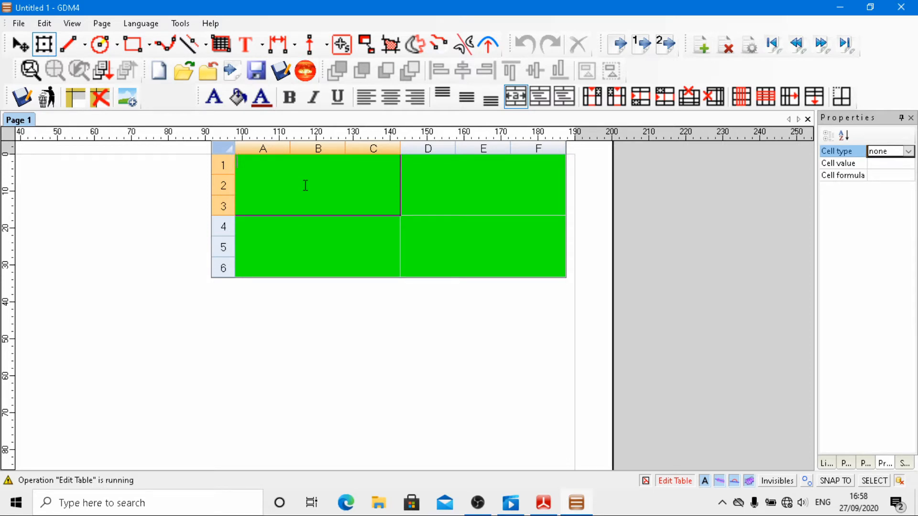
pyautogui.write('Articles')
pyautogui.click(315, 245)
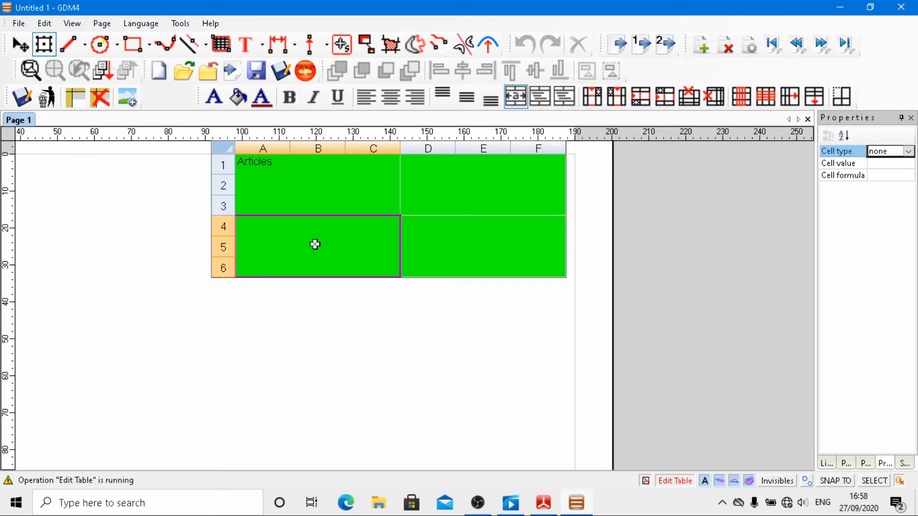
pyautogui.click(315, 245)
pyautogui.write('Sizes')
# Enter "Gents Sport Shoes" in the merged cell beside Articles and "6-9" in the one beside Sizes.
pyautogui.click(459, 183)
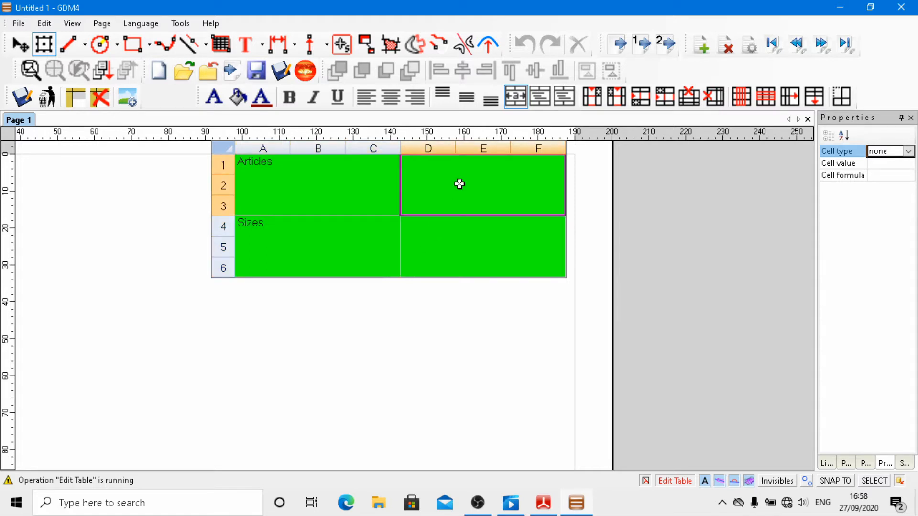
pyautogui.click(459, 184)
pyautogui.write('Gents Sport s')
pyautogui.press('BackSpace')
pyautogui.write('S')
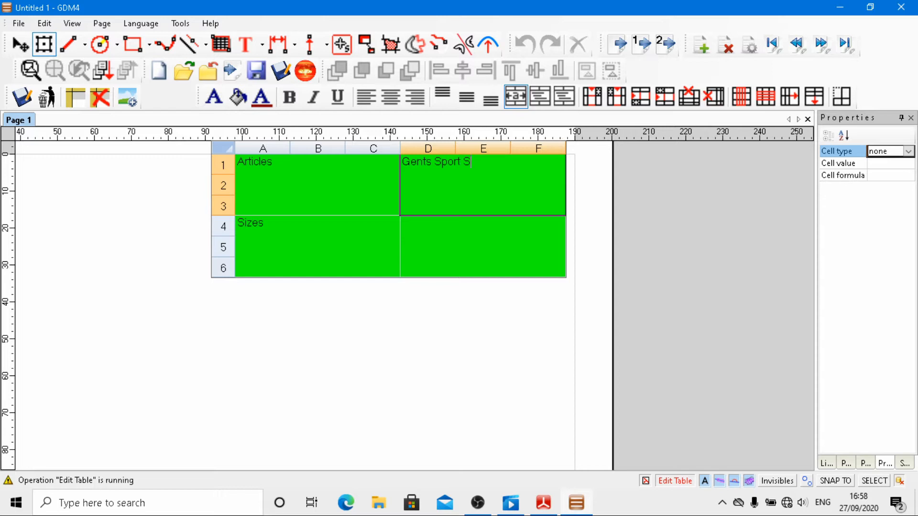
pyautogui.write('hoes')
pyautogui.click(434, 245)
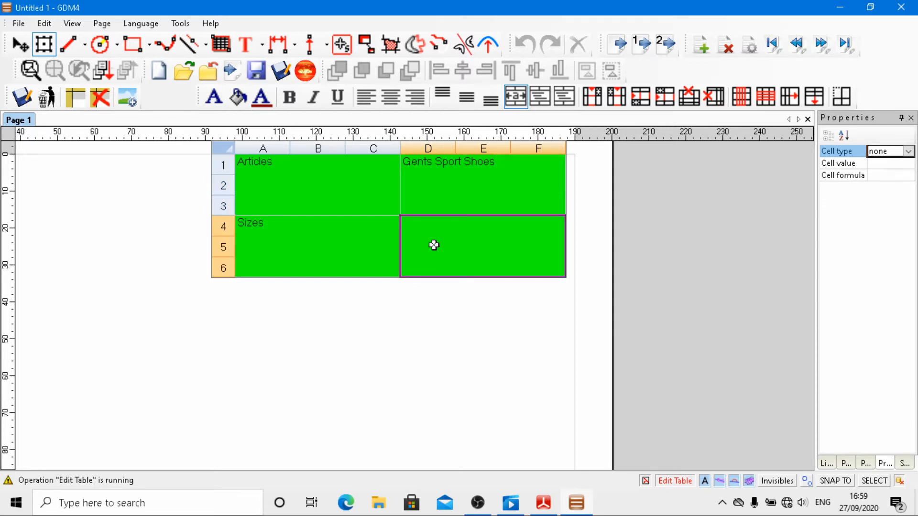
pyautogui.write('6-9')
# Make the "Articles" text bold and set its font size to 14.
pyautogui.click(285, 173)
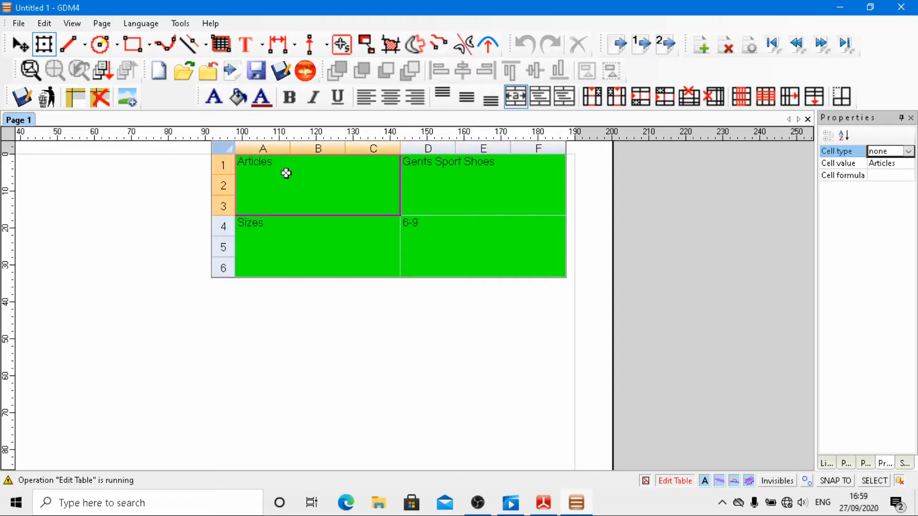
pyautogui.click(295, 97)
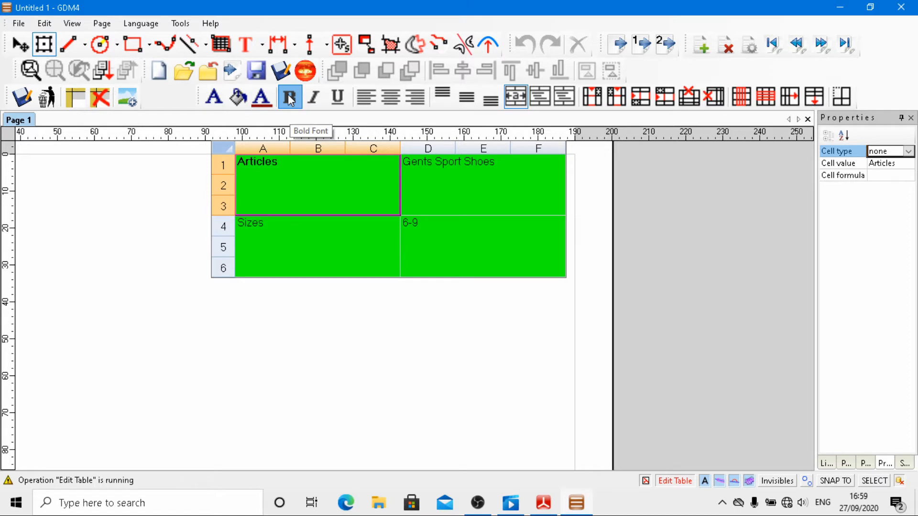
pyautogui.click(213, 97)
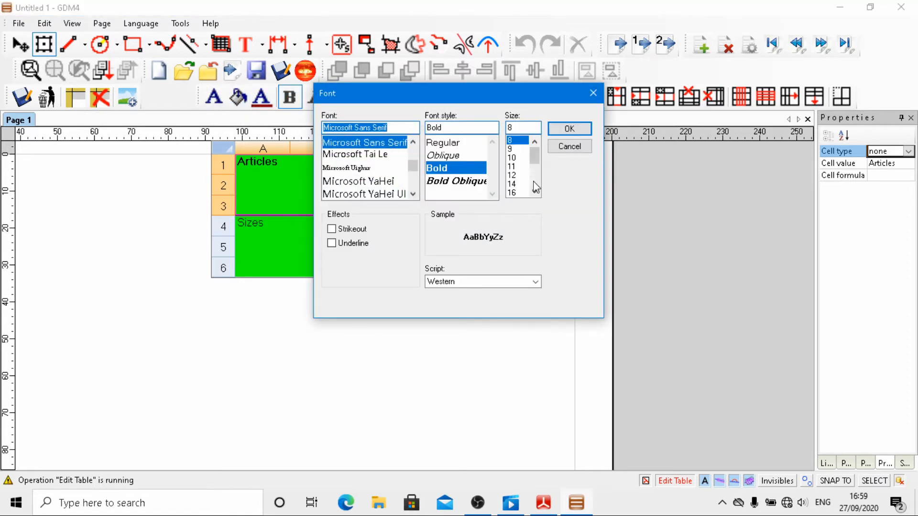
pyautogui.click(512, 176)
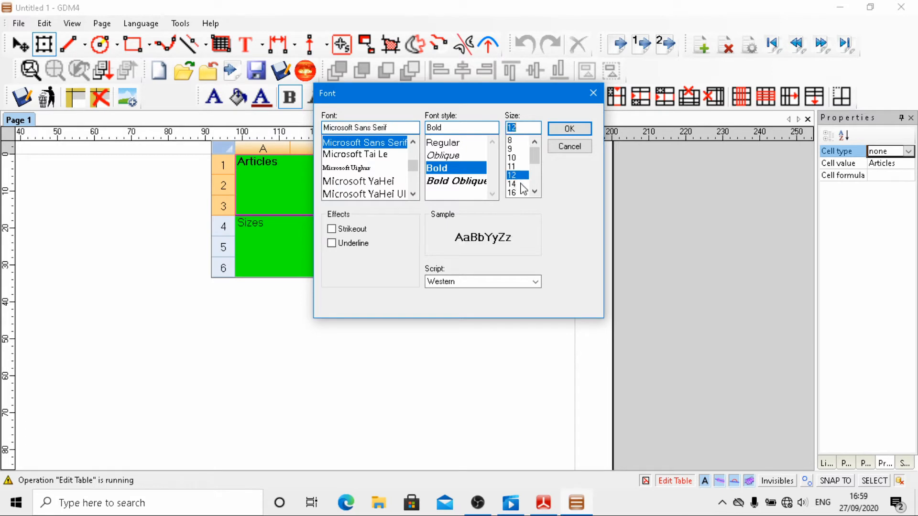
pyautogui.click(512, 183)
pyautogui.click(571, 133)
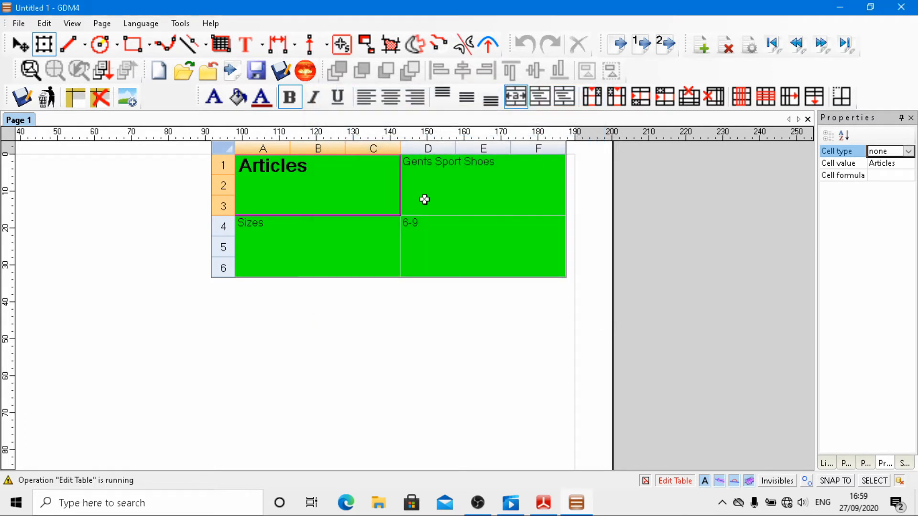
# Set the font size of the "Gents Sport Shoes" text to 14.
pyautogui.click(441, 166)
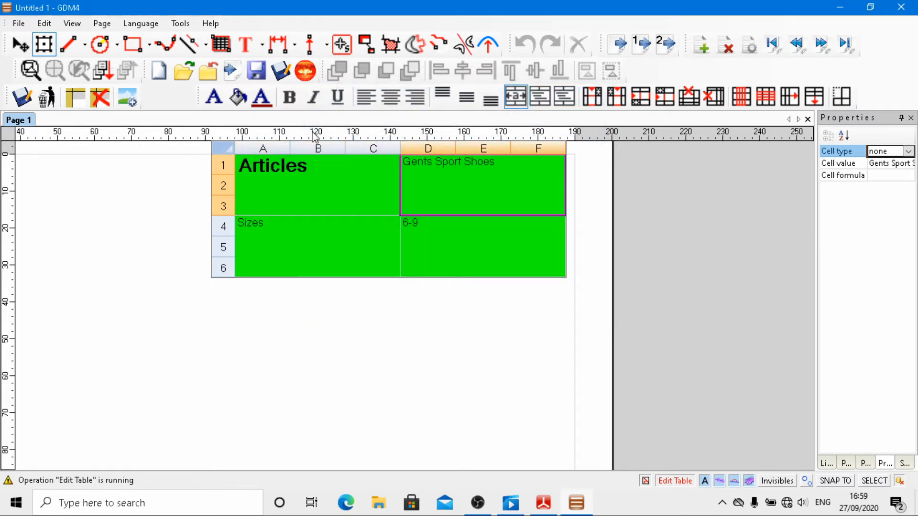
pyautogui.click(214, 98)
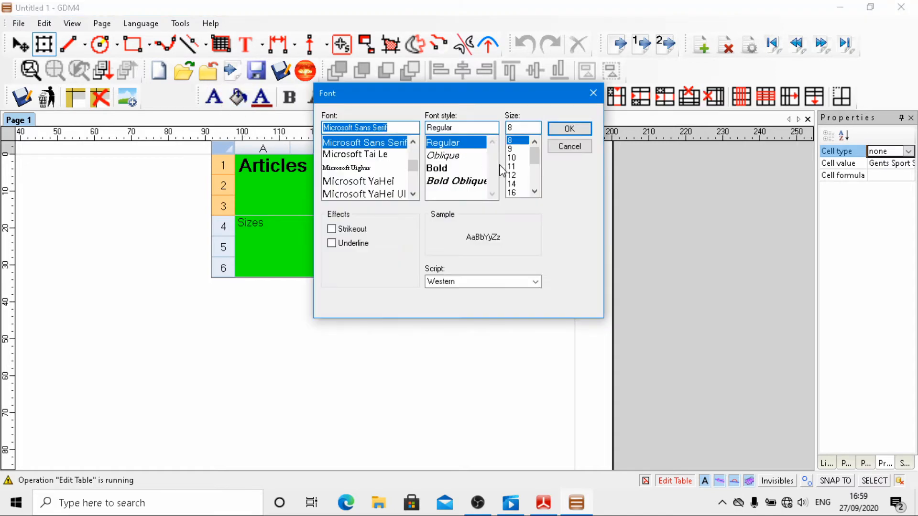
pyautogui.click(512, 183)
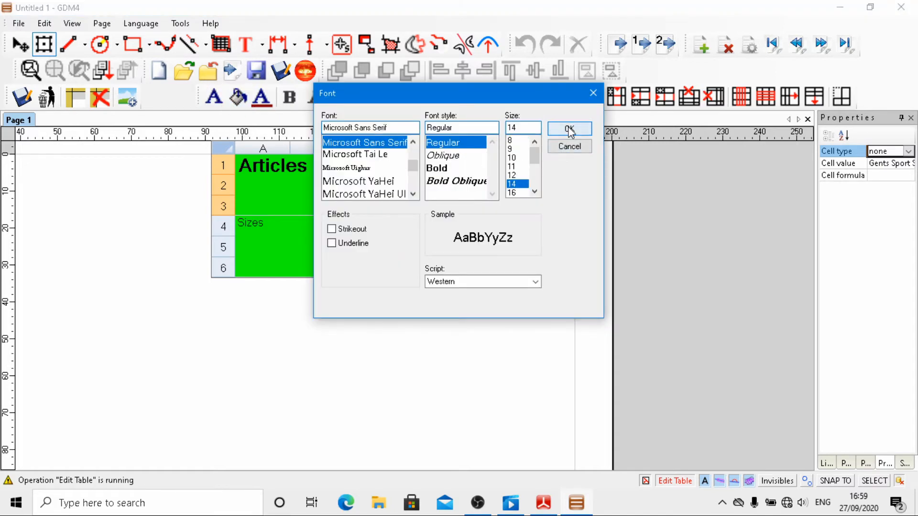
pyautogui.click(569, 129)
# Set the font size of both the "Sizes" and the "6-9" cells to 14.
pyautogui.click(246, 225)
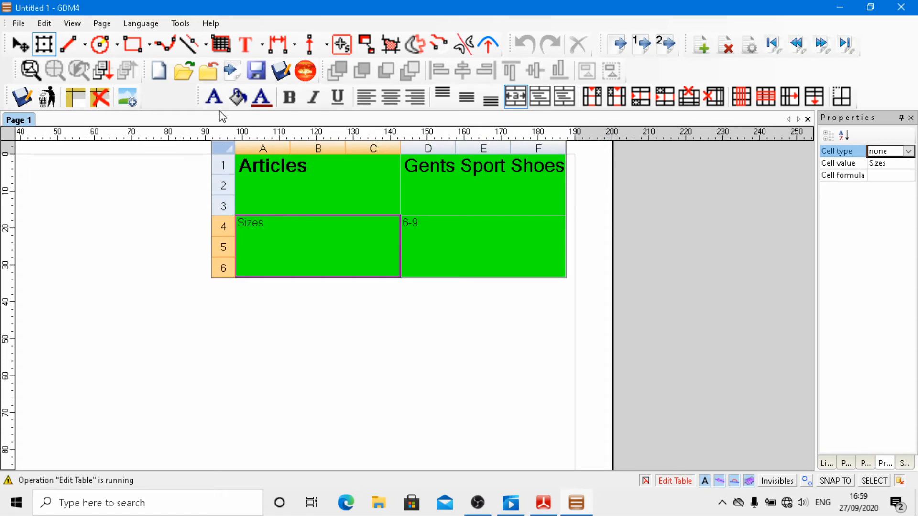
pyautogui.click(214, 98)
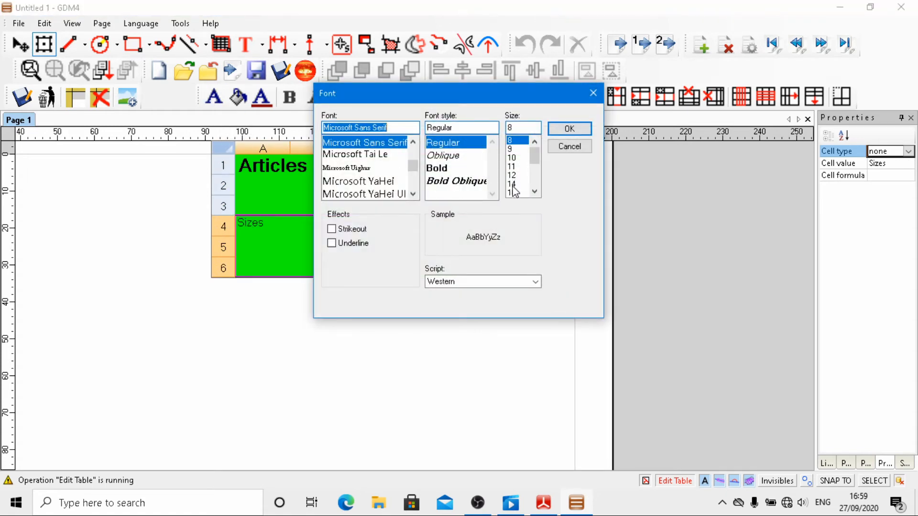
pyautogui.click(513, 183)
pyautogui.click(569, 129)
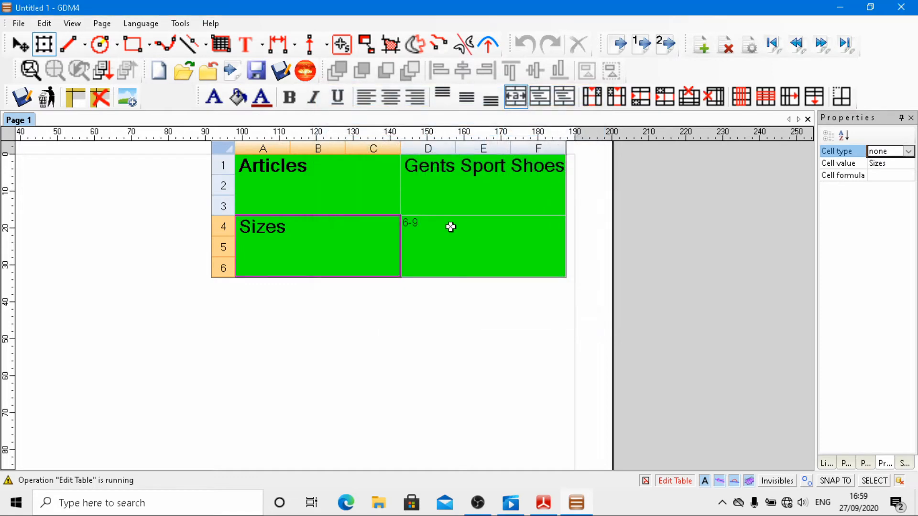
pyautogui.click(410, 225)
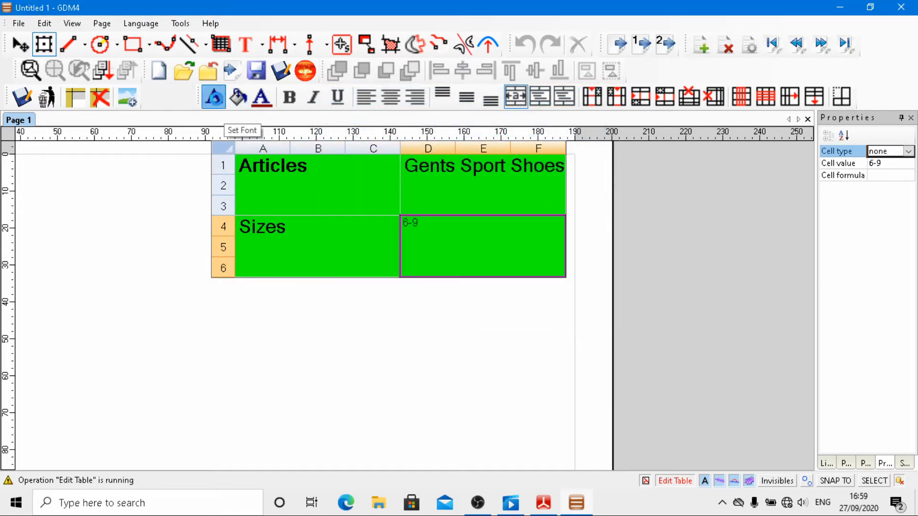
pyautogui.click(214, 97)
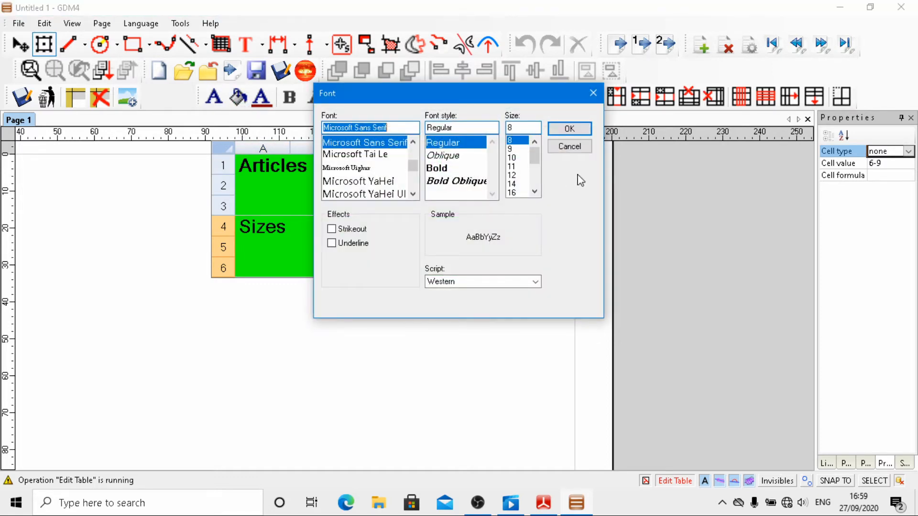
pyautogui.click(524, 184)
pyautogui.click(567, 129)
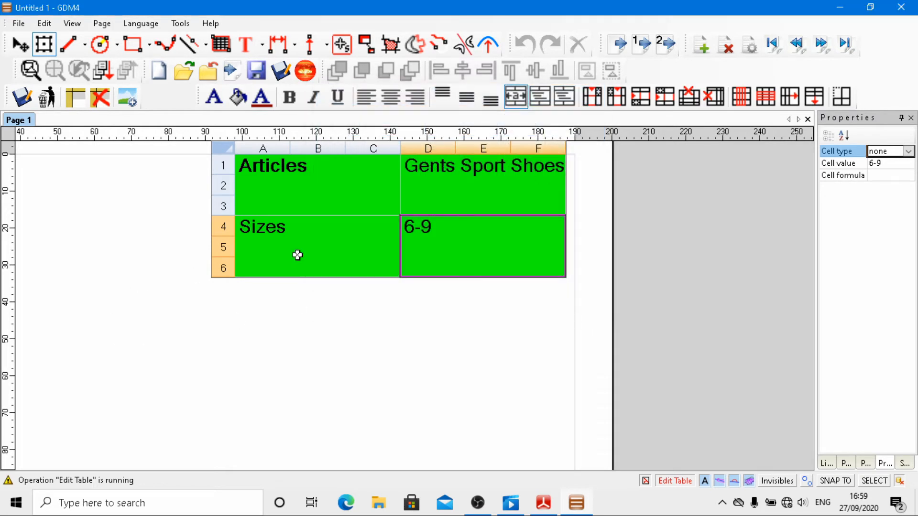
# Make the "Sizes" and "6-9" texts bold.
pyautogui.click(267, 227)
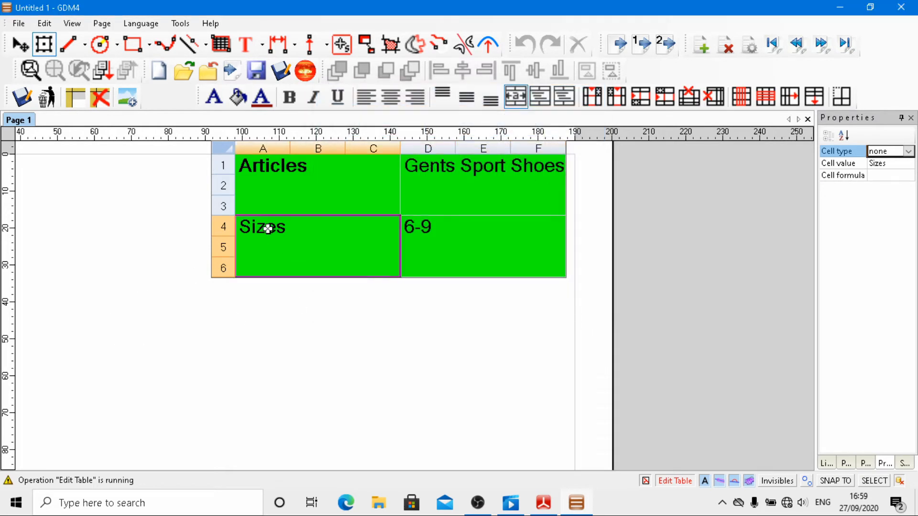
pyautogui.click(289, 97)
pyautogui.click(431, 232)
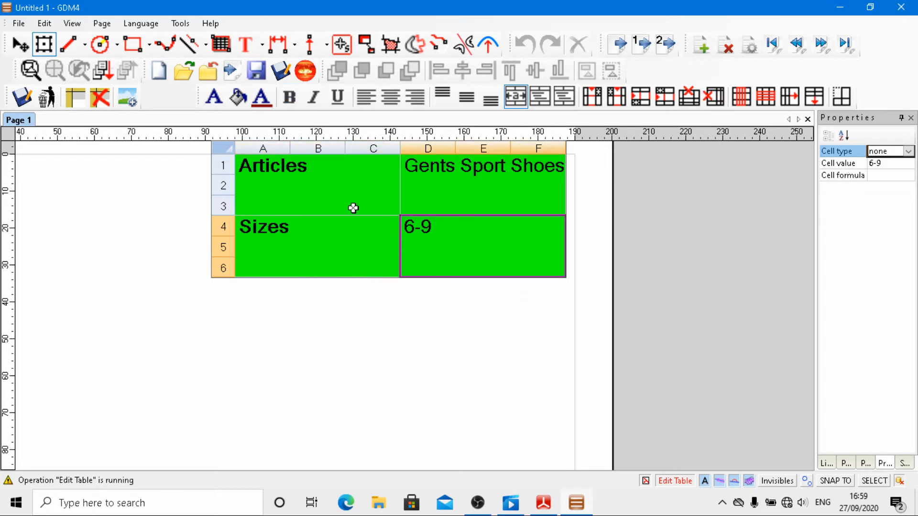
pyautogui.click(289, 100)
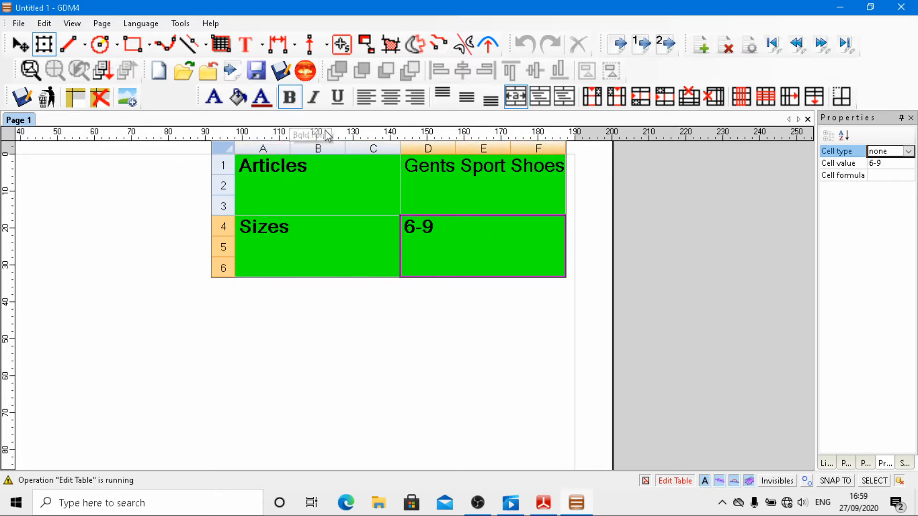
# Center the "Articles" and "Gents Sport Shoes" texts horizontally and vertically in their merged cells.
pyautogui.click(287, 176)
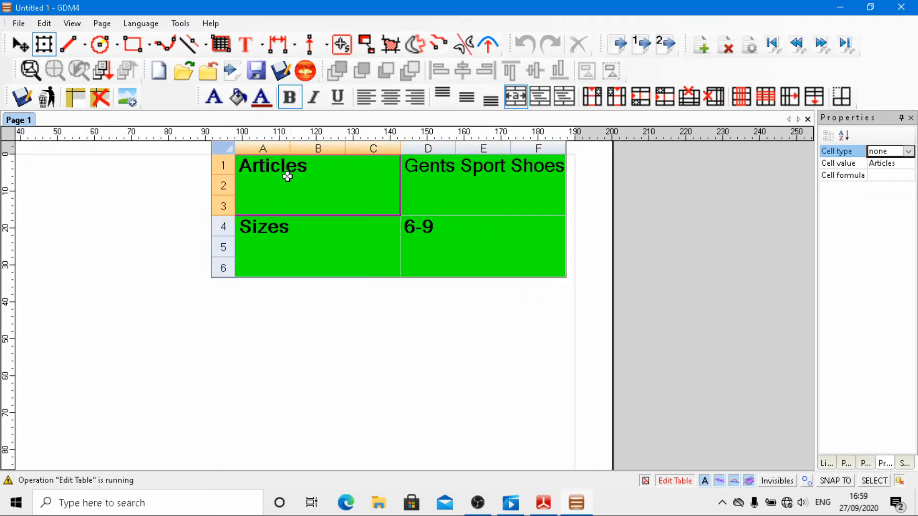
pyautogui.click(392, 97)
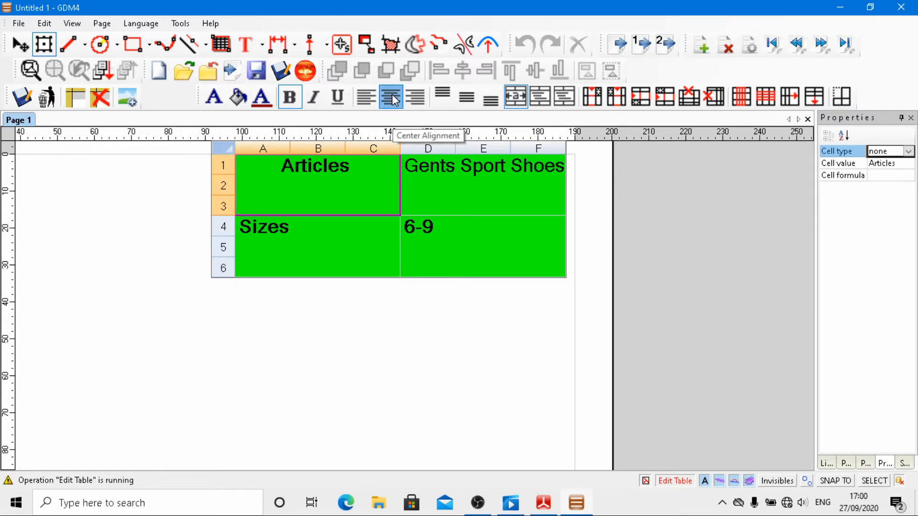
pyautogui.click(461, 102)
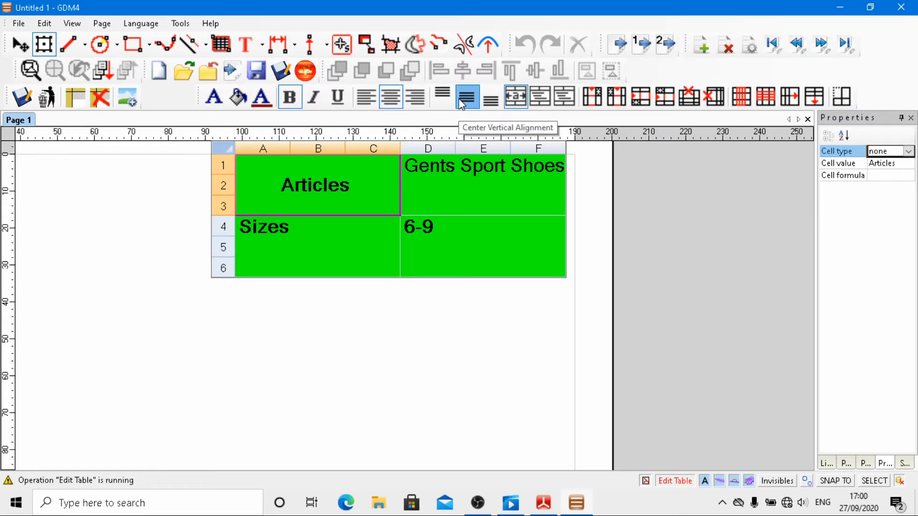
pyautogui.click(476, 164)
pyautogui.click(393, 103)
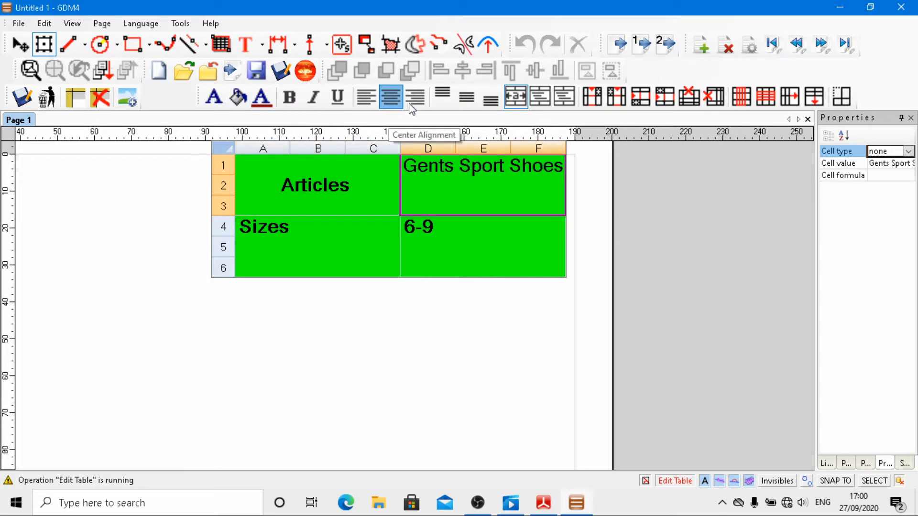
pyautogui.click(468, 97)
# Center the "Sizes" and "6-9" texts horizontally and vertically in their cells and finish editing the table.
pyautogui.click(261, 230)
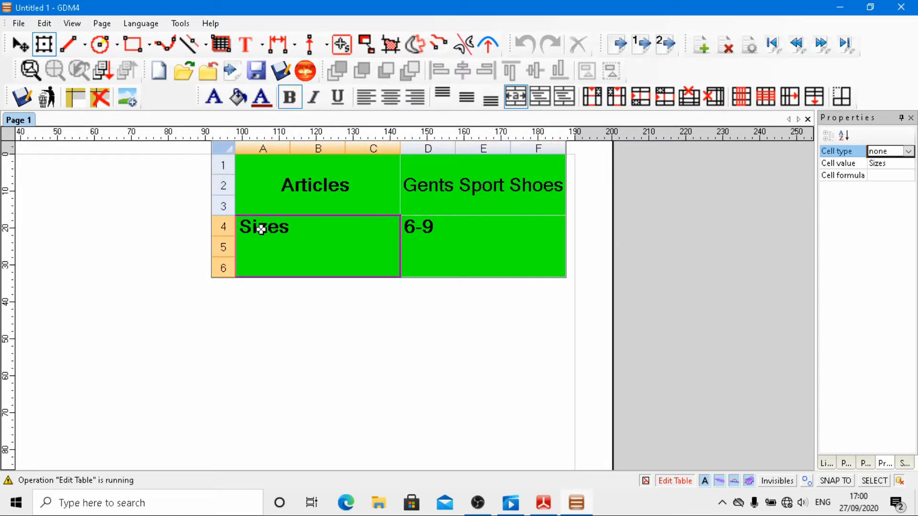
pyautogui.click(385, 105)
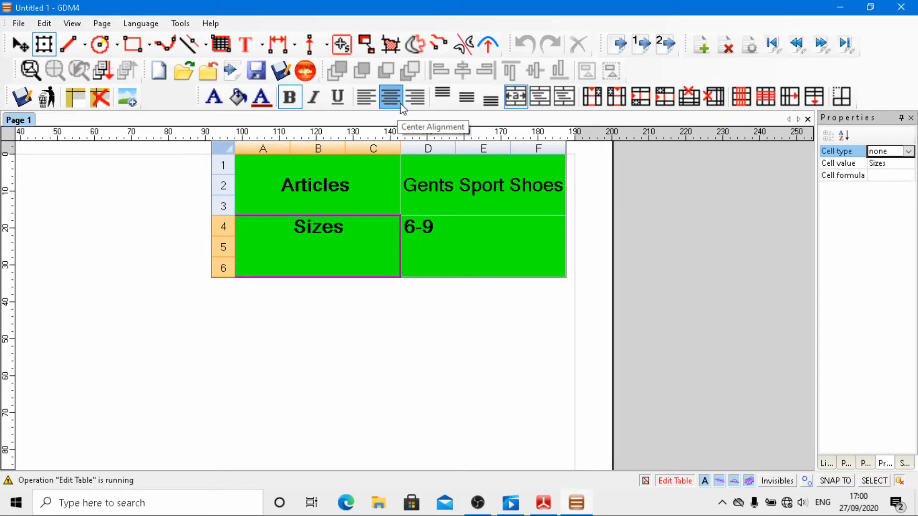
pyautogui.click(468, 98)
pyautogui.click(426, 230)
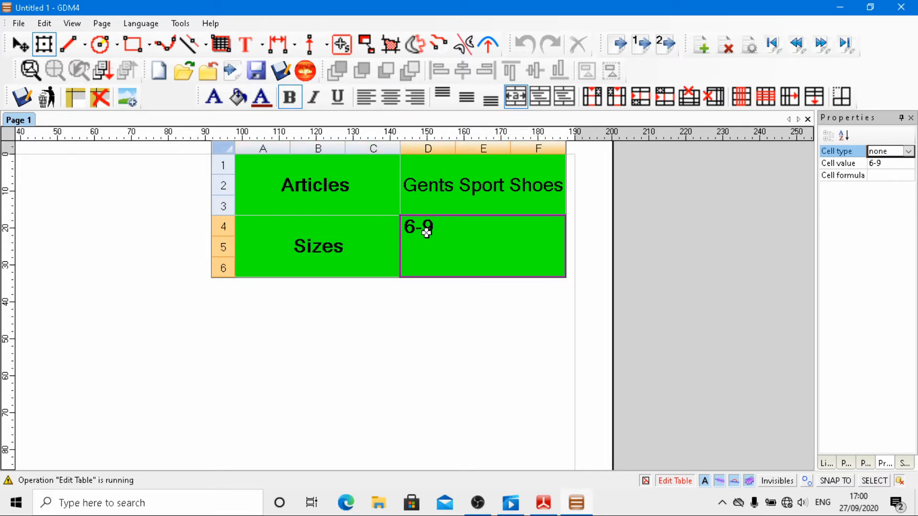
pyautogui.click(391, 102)
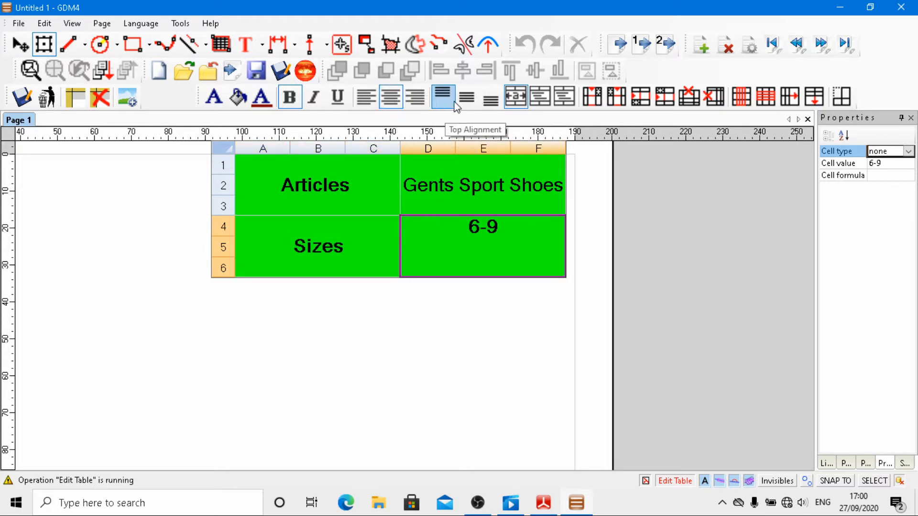
pyautogui.click(467, 98)
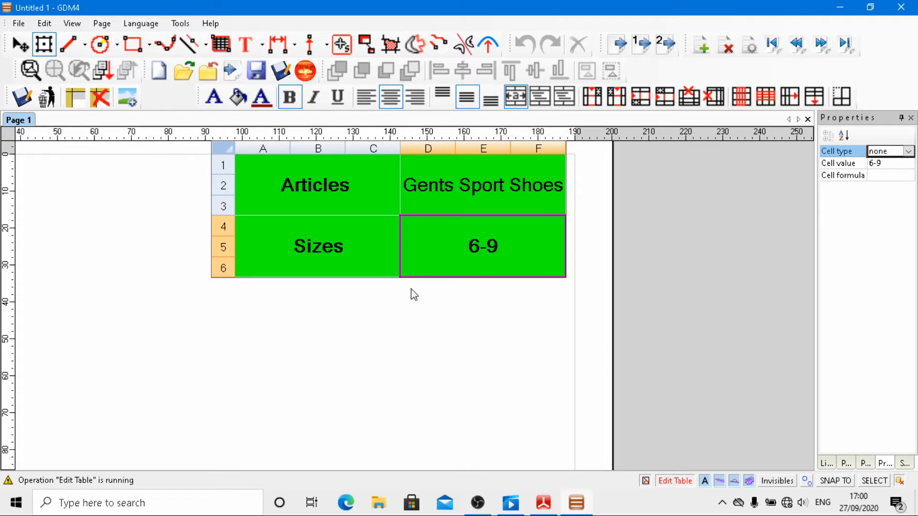
pyautogui.click(664, 240)
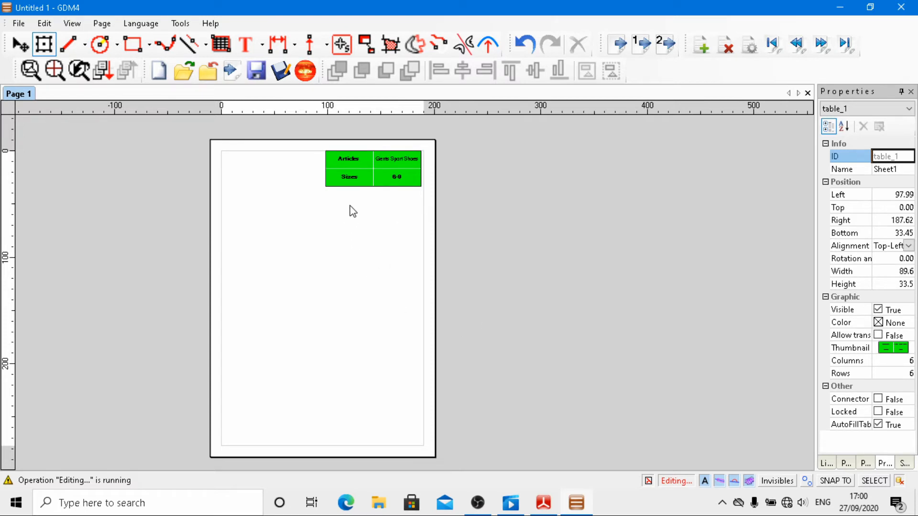
# Draw a flat rectangle about 99 wide and 12.6 high near the page's left margin, just below the level of the table.
pyautogui.click(133, 44)
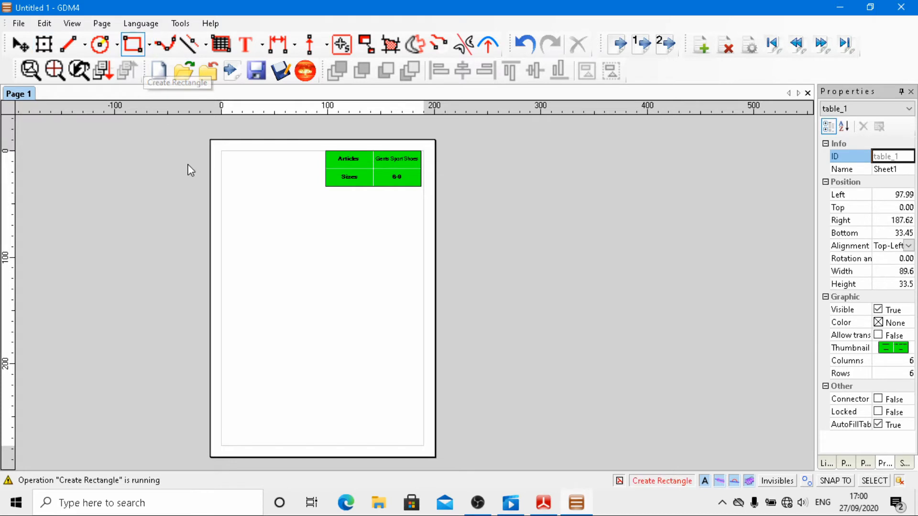
pyautogui.click(224, 189)
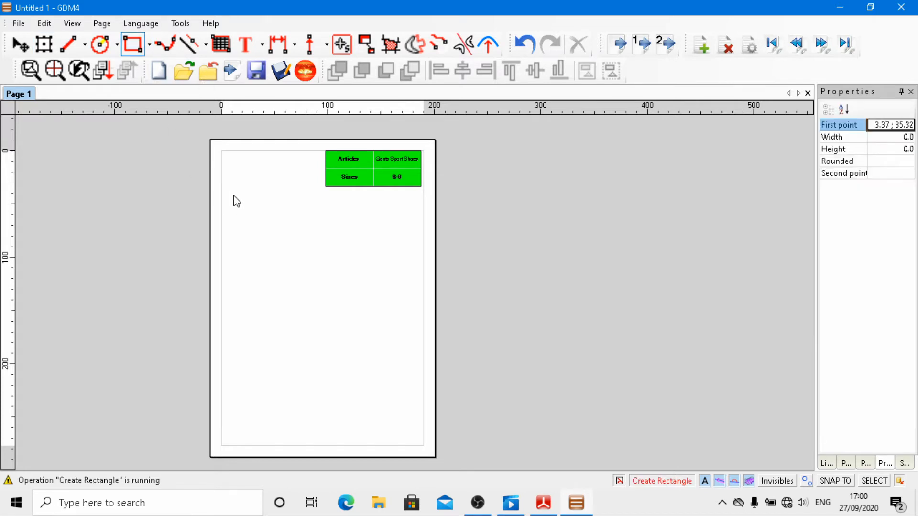
pyautogui.moveTo(227, 195)
pyautogui.mouseDown()
pyautogui.moveTo(269, 221)
pyautogui.moveTo(333, 208)
pyautogui.mouseUp()
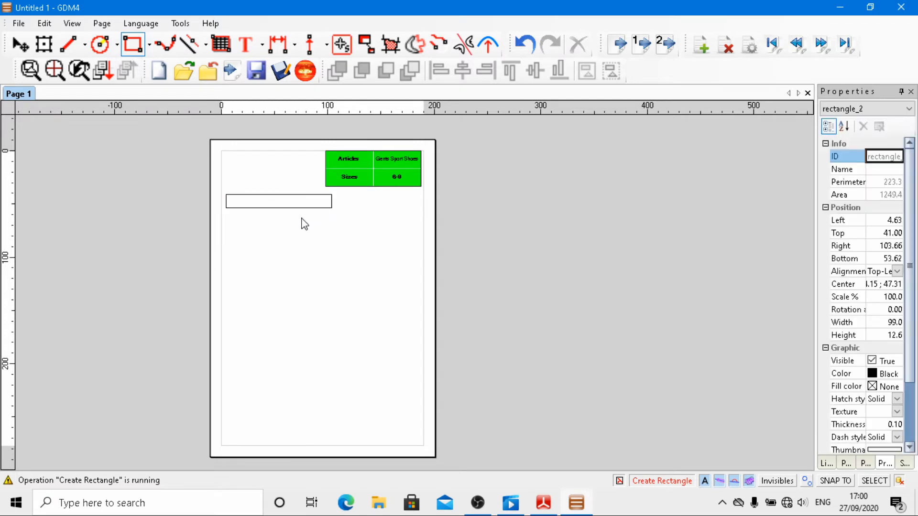
pyautogui.scroll(1, 262, 205)
pyautogui.click(246, 181)
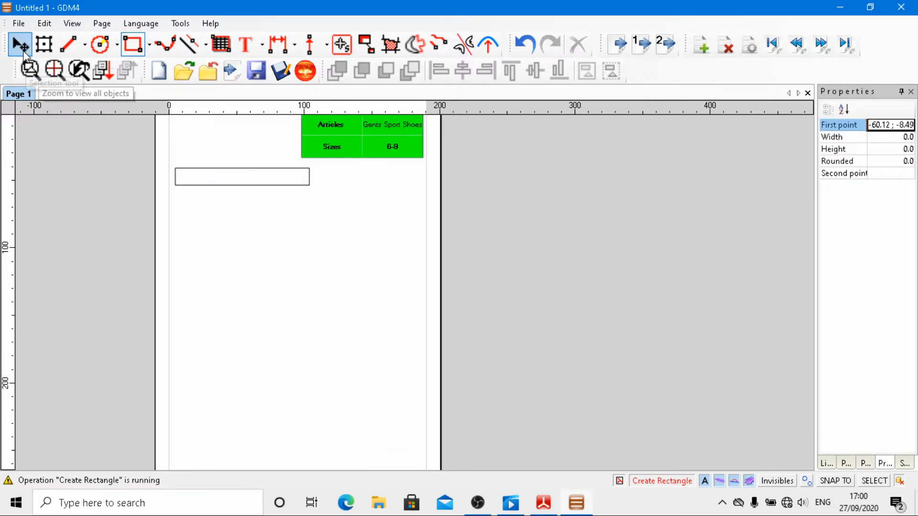
# Move the new rectangle slightly left so its left edge sits almost on the page's left margin line.
pyautogui.click(23, 47)
pyautogui.click(237, 178)
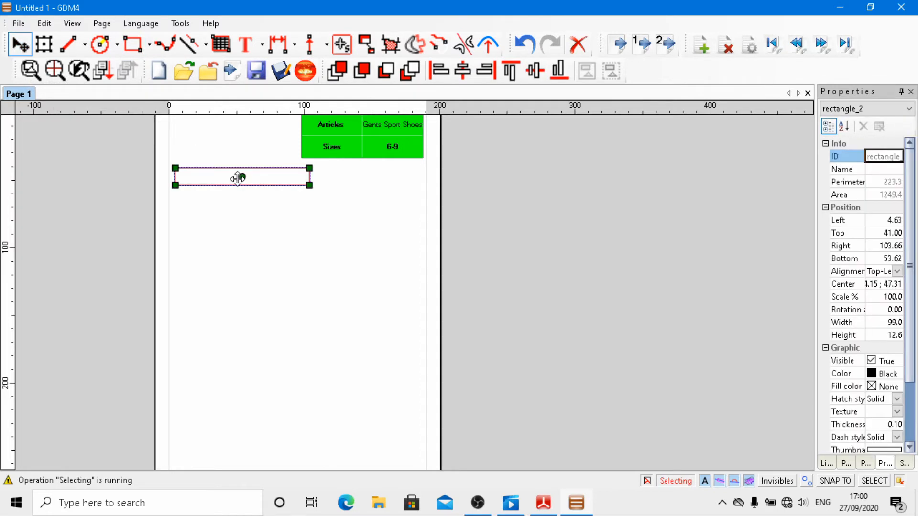
pyautogui.moveTo(238, 179); pyautogui.dragTo(237, 178)
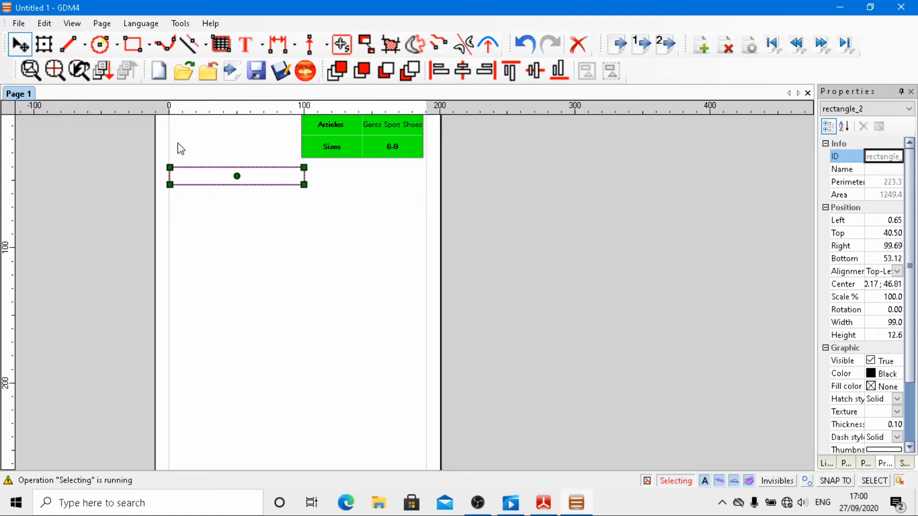
# Place a text object inside the rectangle with the content "Sport Shoe Upper Components".
pyautogui.click(247, 50)
pyautogui.click(183, 180)
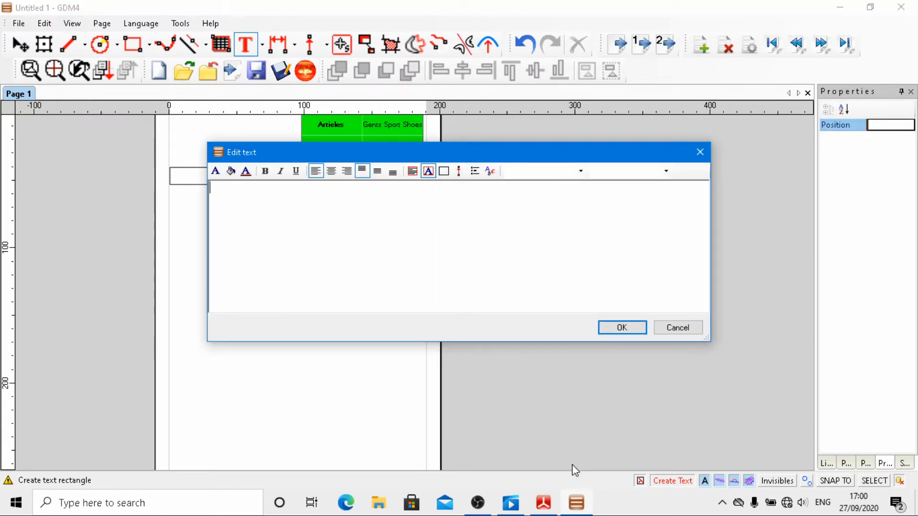
pyautogui.write('Sport ')
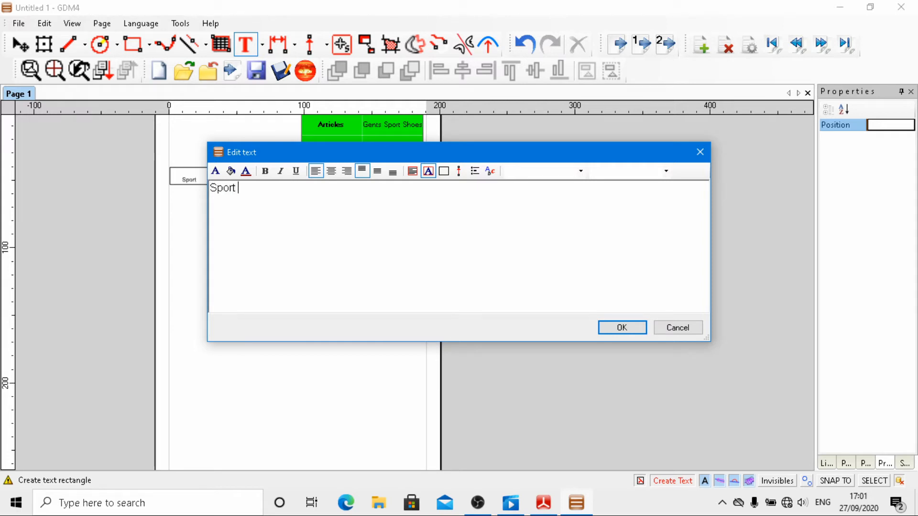
pyautogui.write('SOhoe')
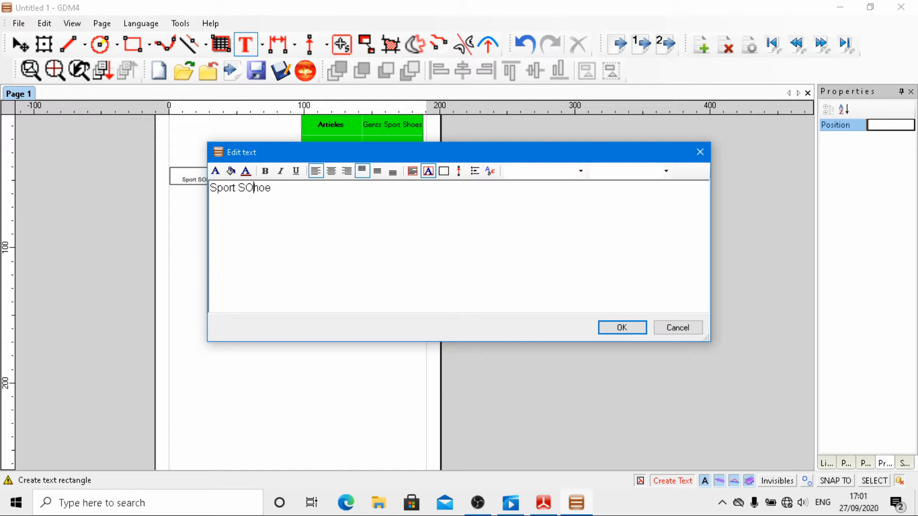
pyautogui.press('BackSpace')
pyautogui.write('Upper C')
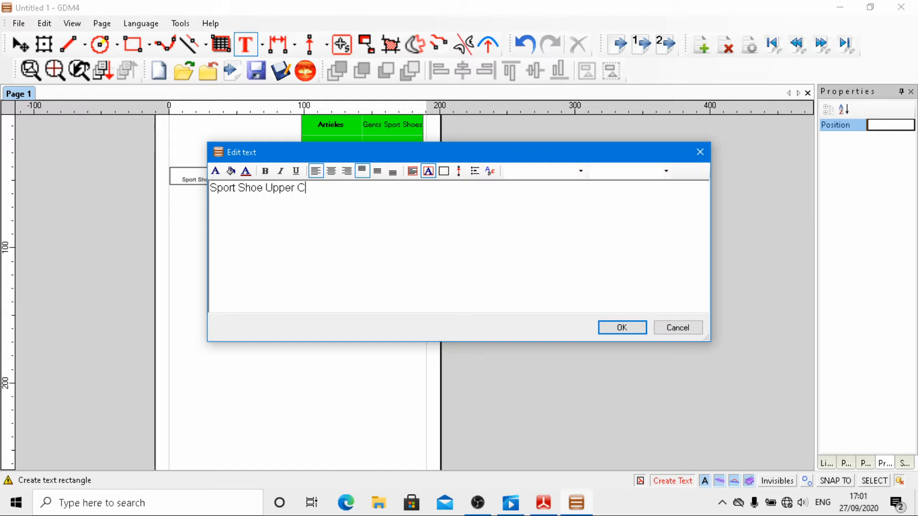
pyautogui.write('omponents')
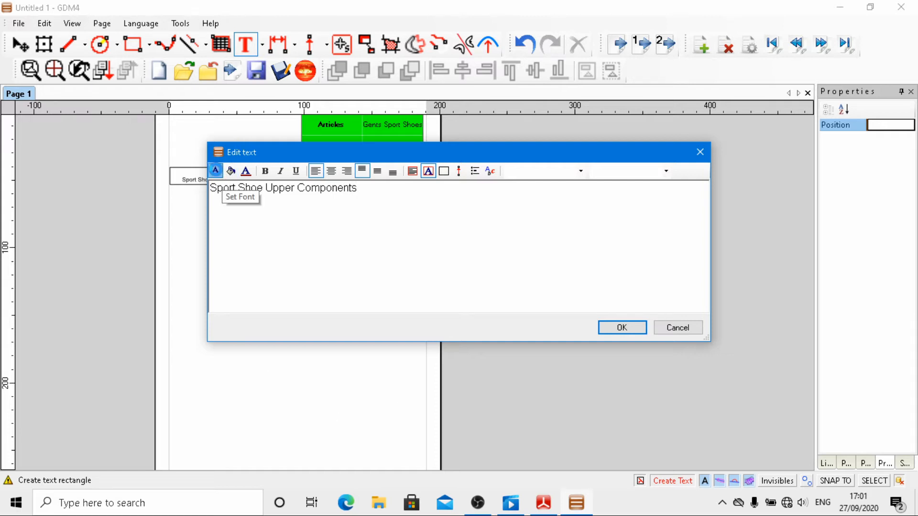
# Set the "Sport Shoe Upper Components" text to font size 14 and bold, and accept the text.
pyautogui.click(216, 171)
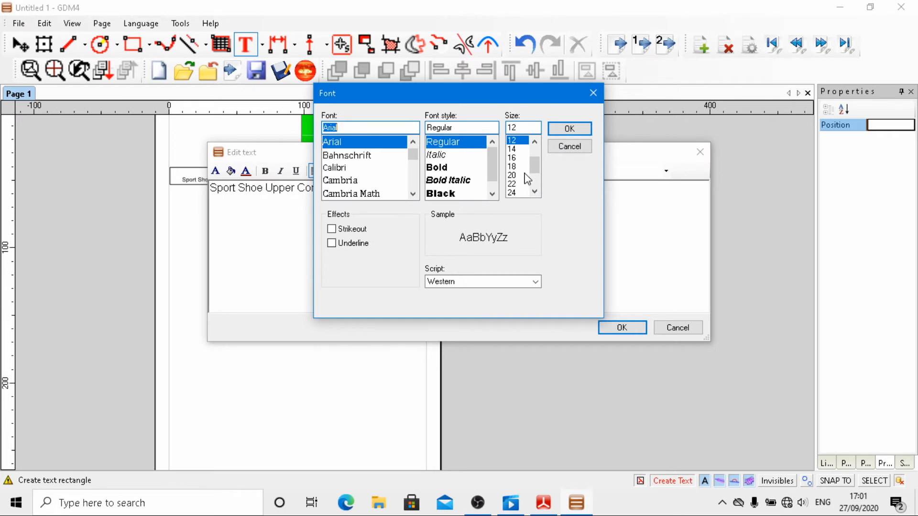
pyautogui.click(517, 152)
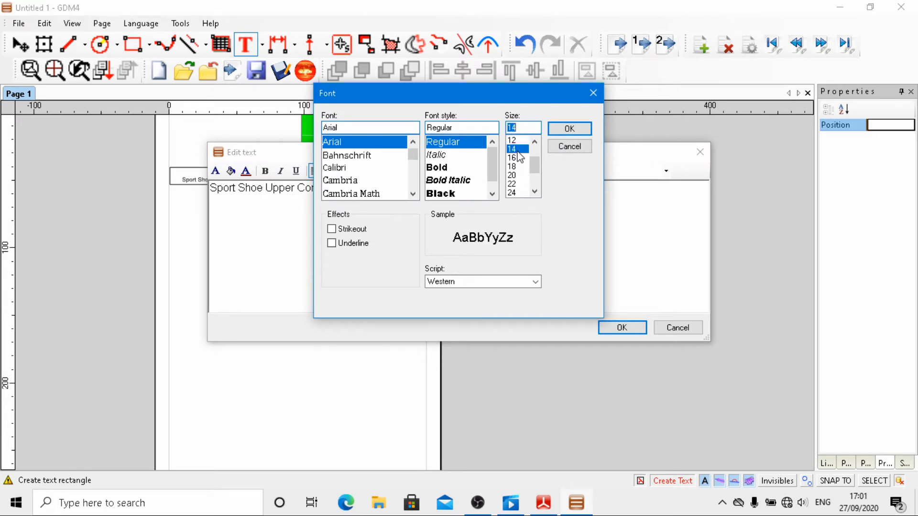
pyautogui.click(568, 133)
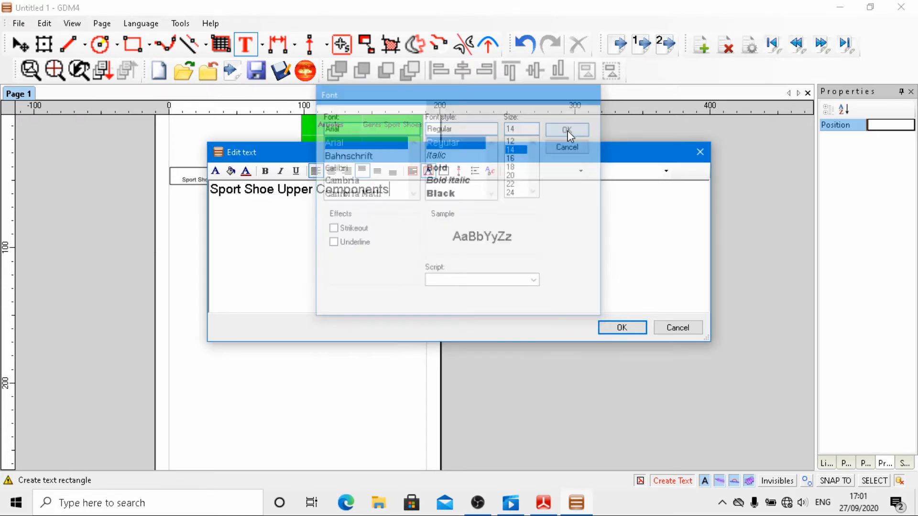
pyautogui.click(265, 171)
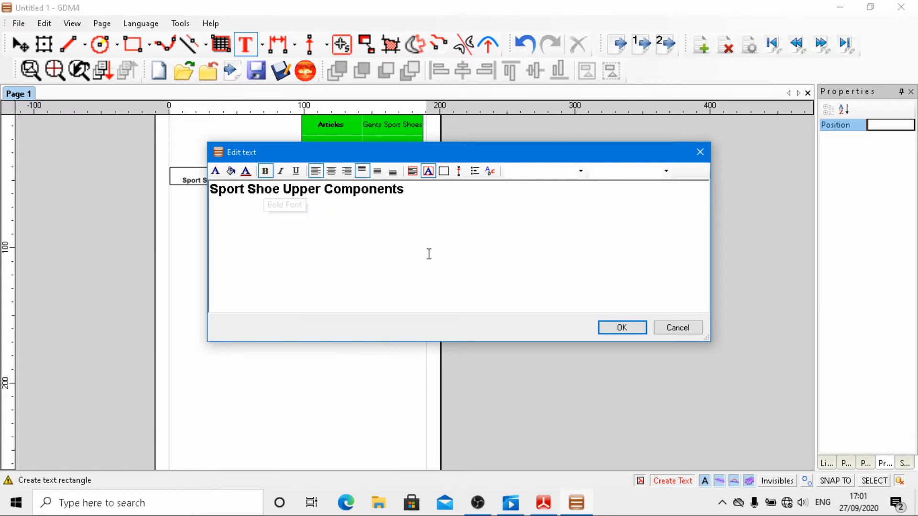
pyautogui.click(622, 328)
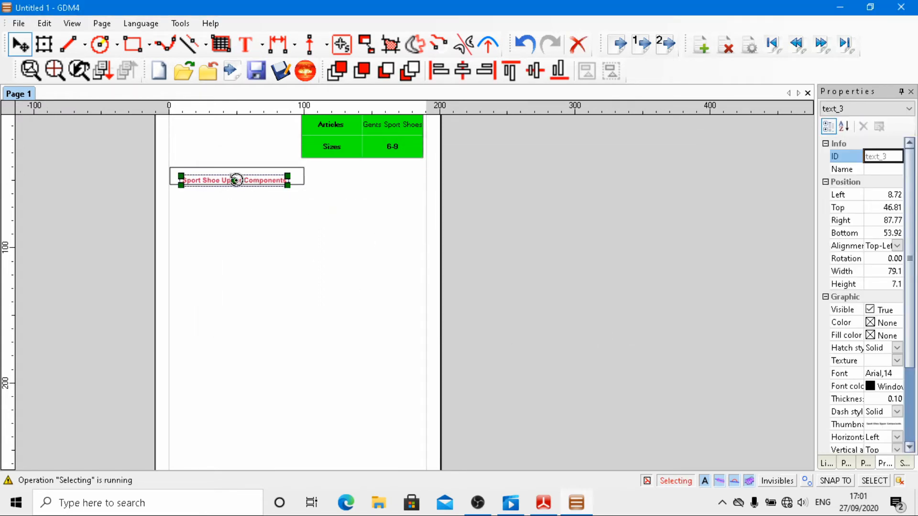
# Move the heading text up so it sits midway in the rectangle's height, with its top edge at about 43.
pyautogui.scroll(2, 235, 169)
pyautogui.scroll(-2, 240, 195)
pyautogui.moveTo(150, 148); pyautogui.dragTo(391, 226)
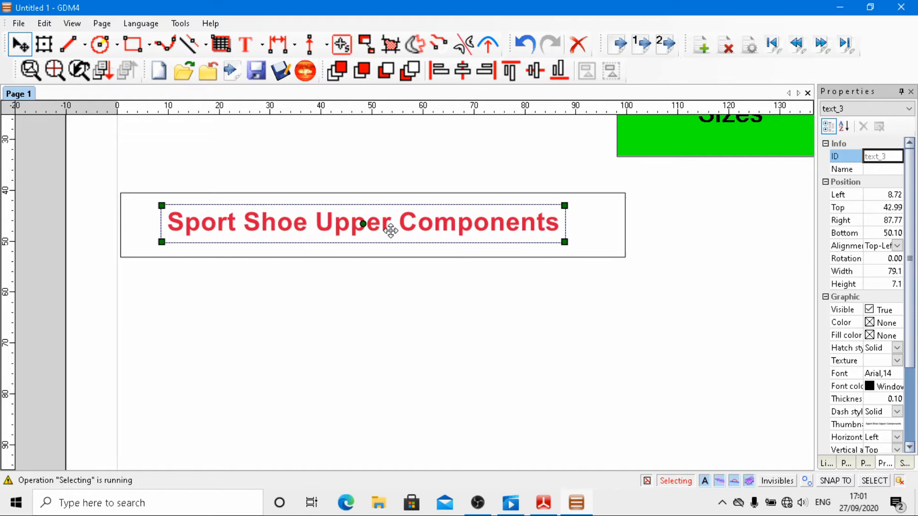
pyautogui.click(385, 292)
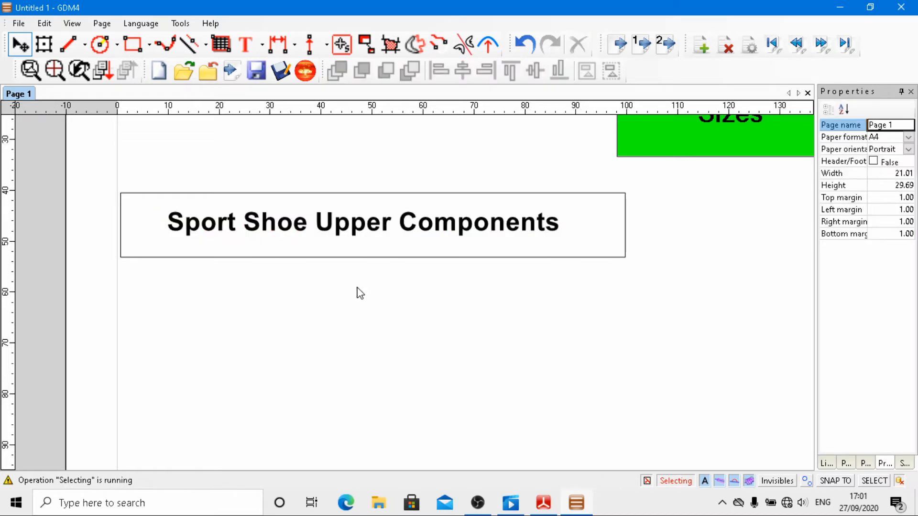
# Fill the rectangle behind the heading text with Lime green.
pyautogui.click(289, 257)
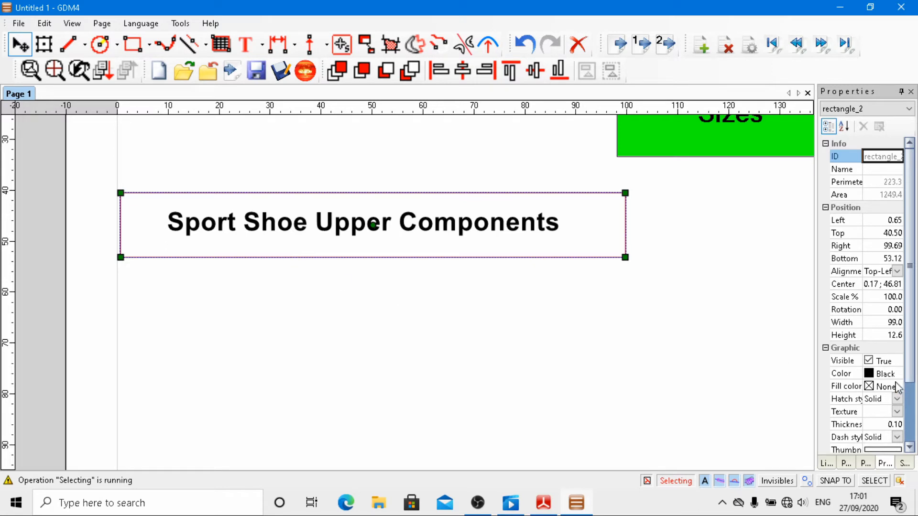
pyautogui.click(869, 387)
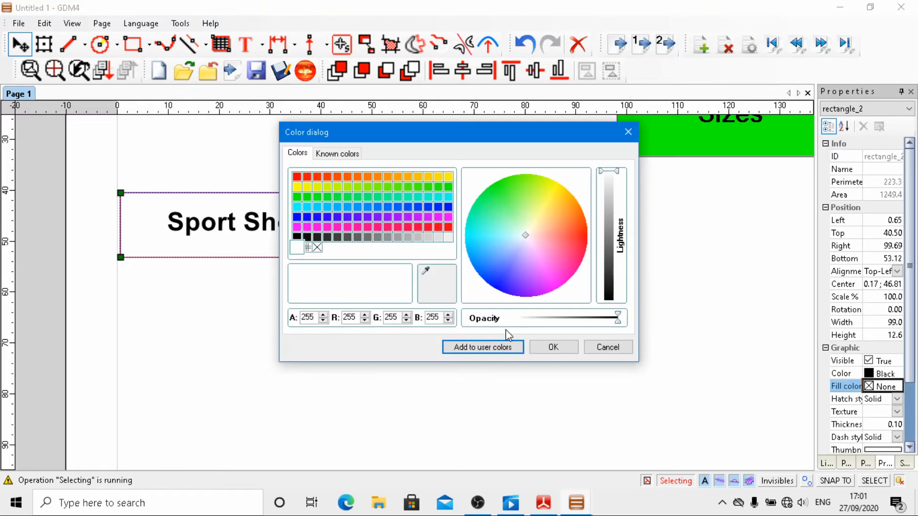
pyautogui.click(296, 198)
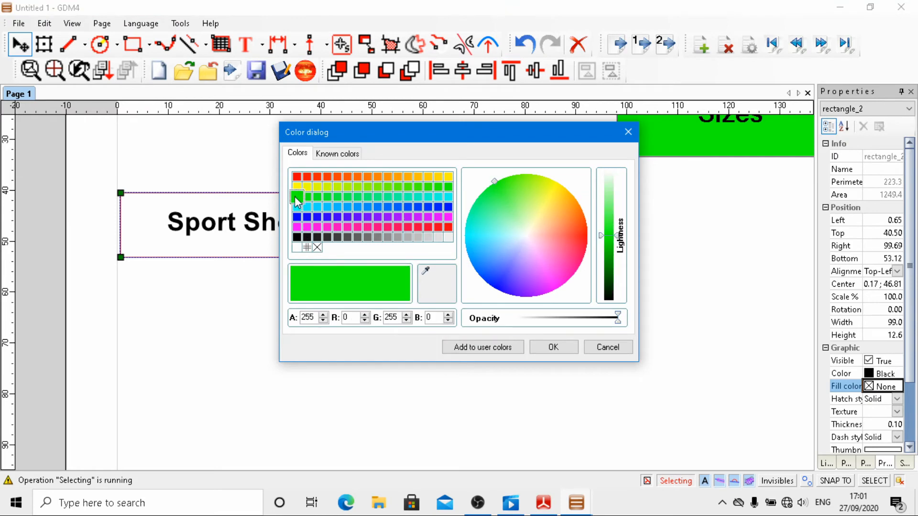
pyautogui.click(552, 348)
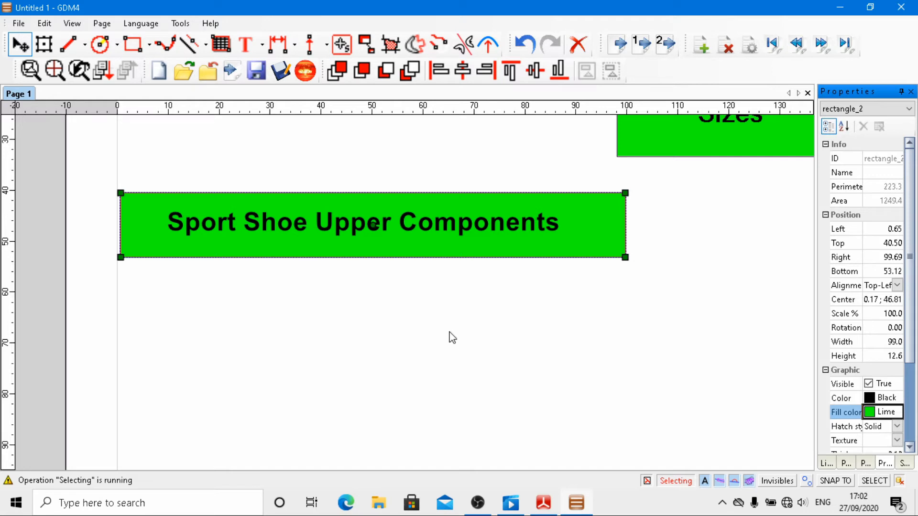
pyautogui.click(395, 291)
# Draw a rectangle about 210.6 wide and 298.2 high along the page outline, from its upper-left to its lower-right corner.
pyautogui.scroll(-11, 214, 297)
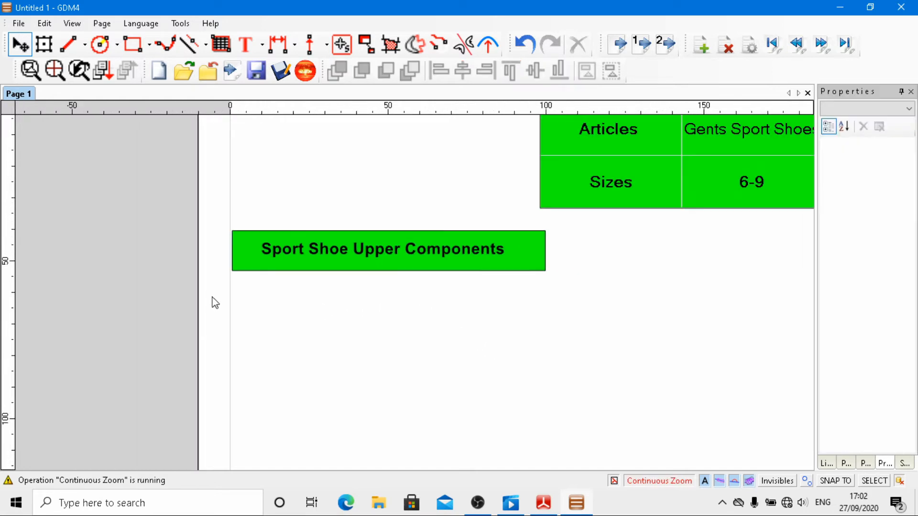
pyautogui.scroll(-4, 76, 264)
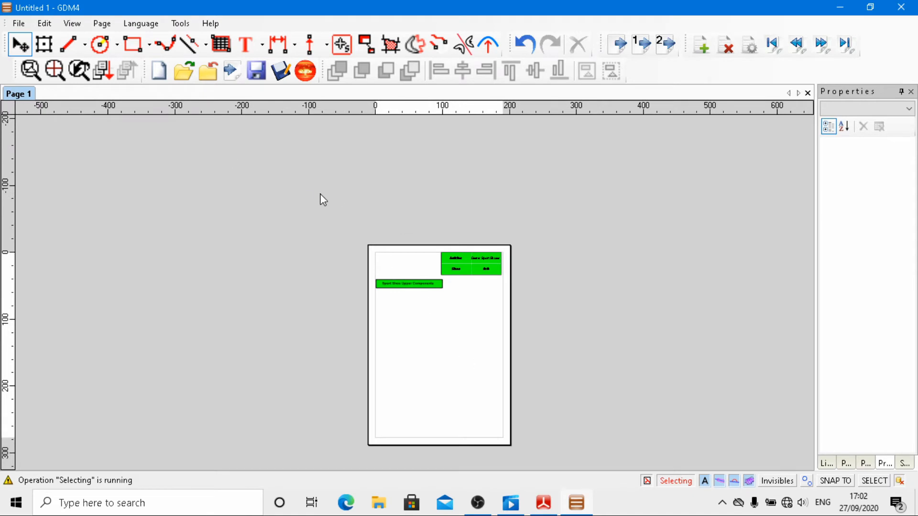
pyautogui.click(31, 71)
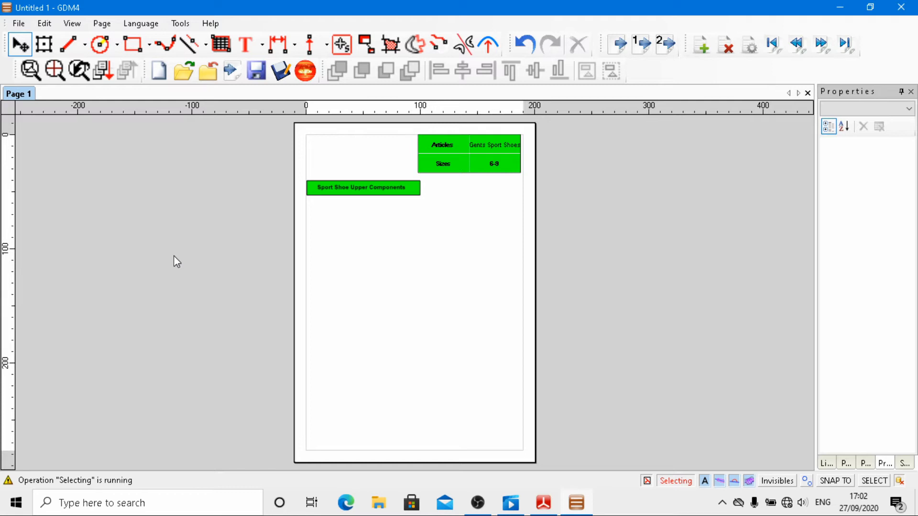
pyautogui.click(132, 44)
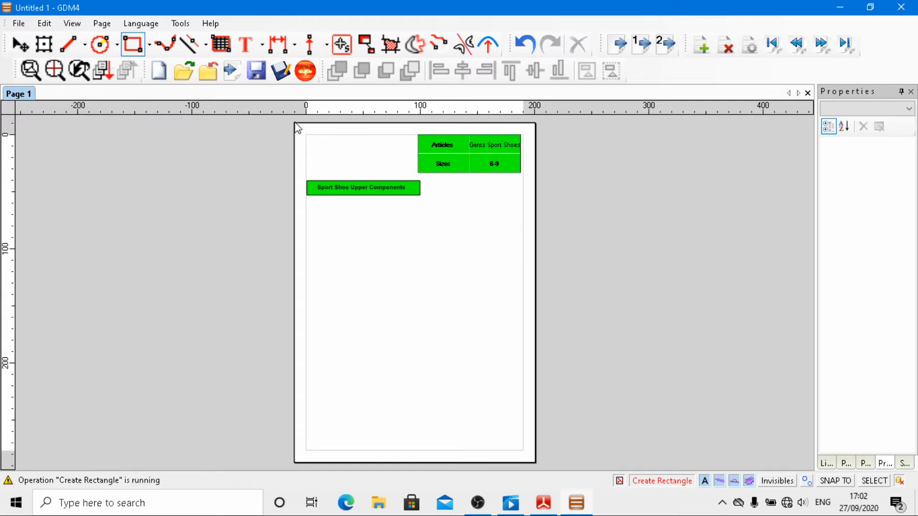
pyautogui.click(295, 123)
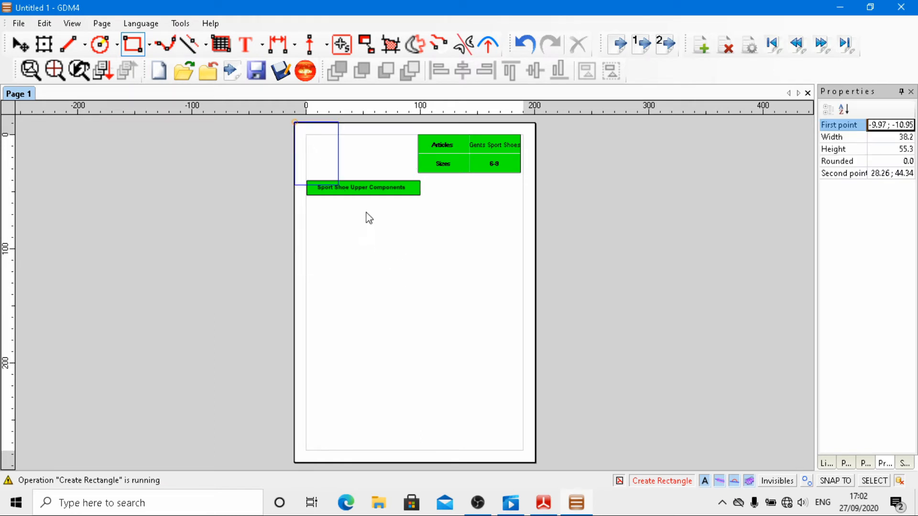
pyautogui.click(536, 464)
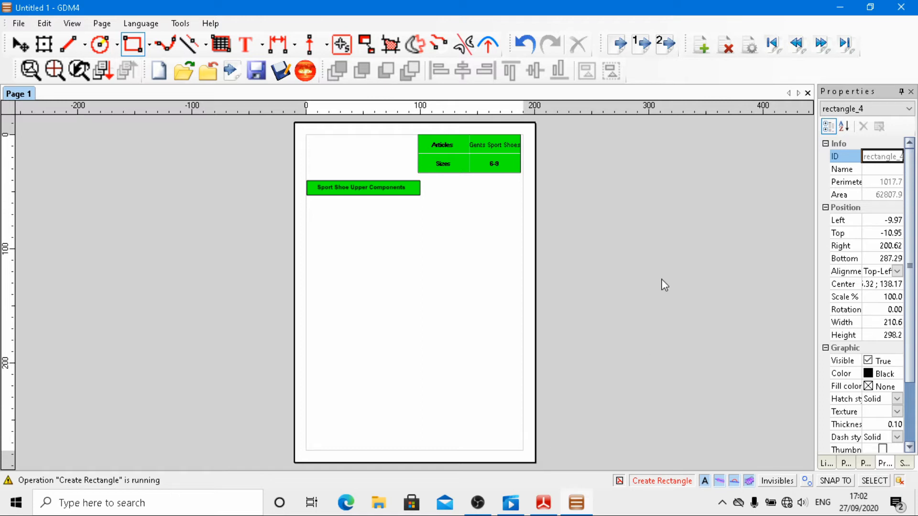
# Select the page border, table, heading box and heading text together and group them.
pyautogui.click(20, 45)
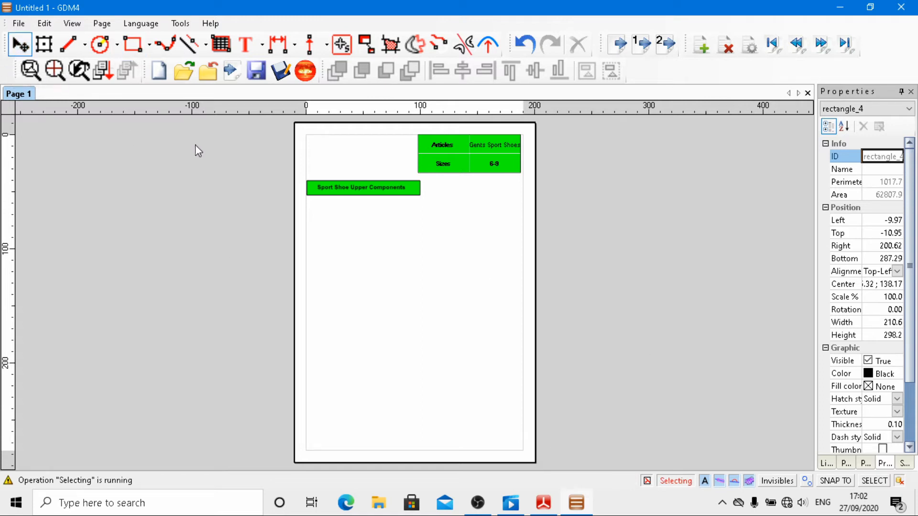
pyautogui.moveTo(283, 119); pyautogui.dragTo(547, 468)
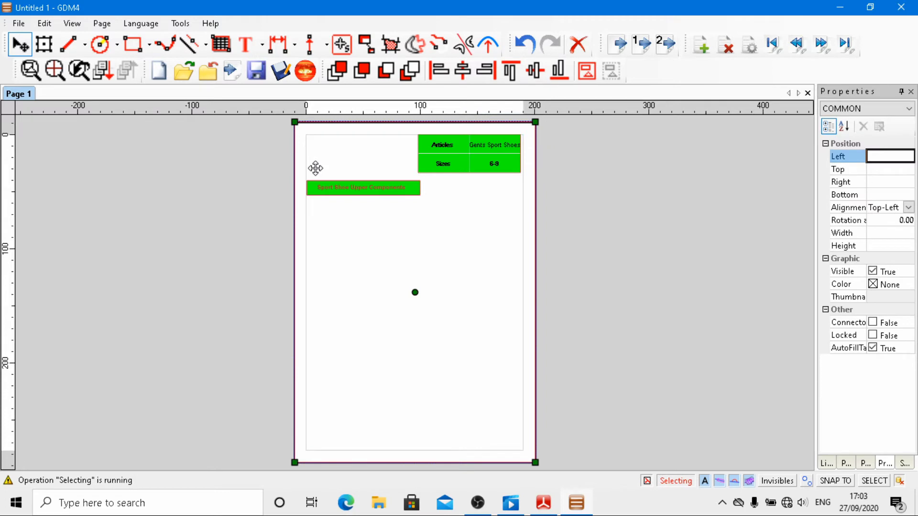
pyautogui.click(592, 74)
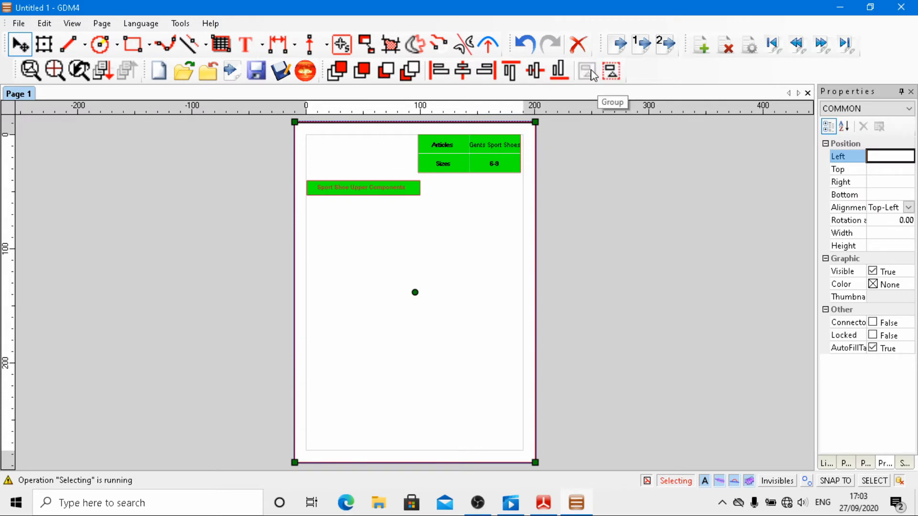
# Show the object libraries in a wider area and store the grouped page layout there as a library object.
pyautogui.moveTo(511, 503)
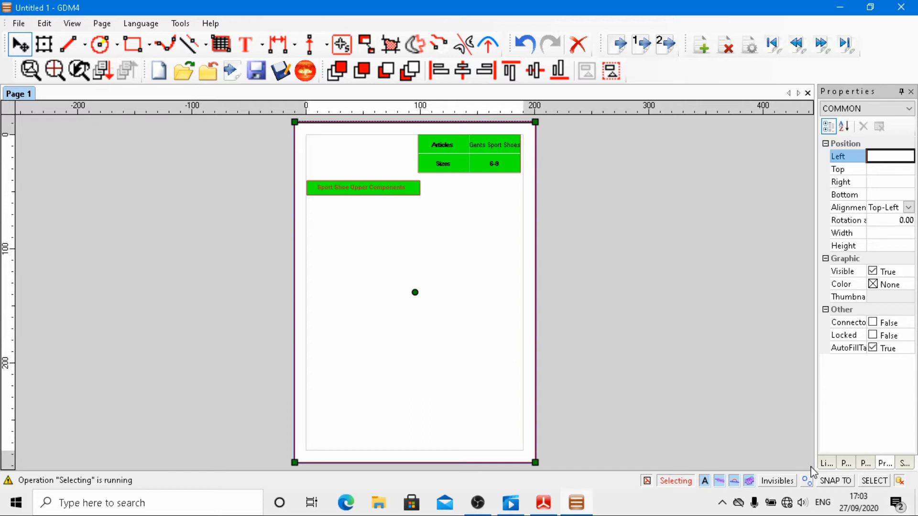
pyautogui.click(828, 463)
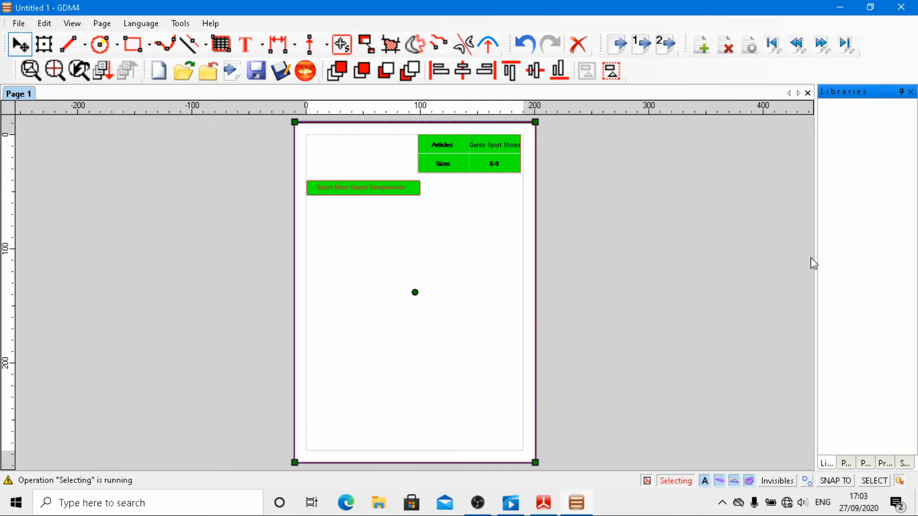
pyautogui.moveTo(817, 263); pyautogui.dragTo(750, 263)
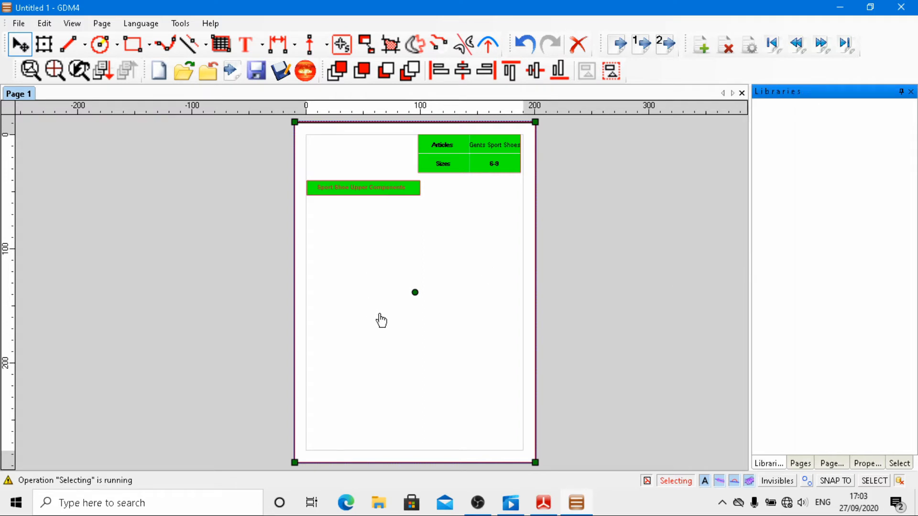
pyautogui.moveTo(373, 315); pyautogui.dragTo(786, 298)
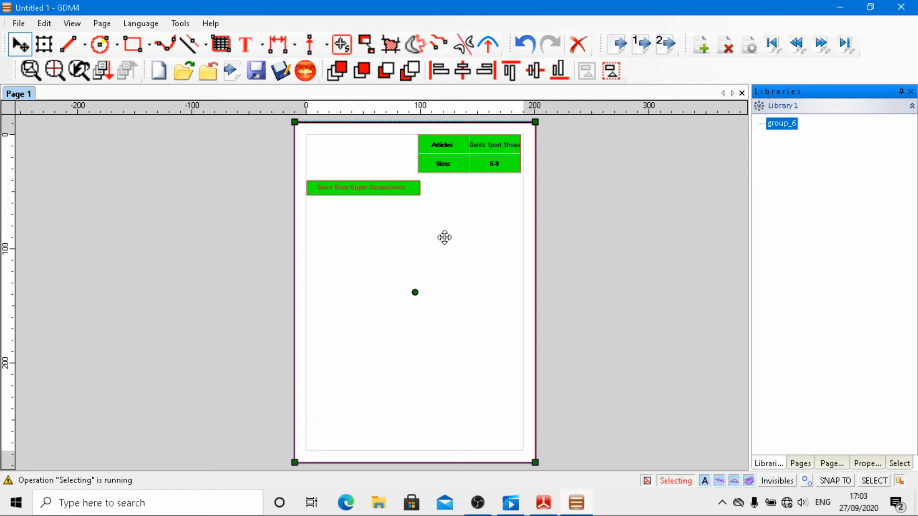
# Move the page group sideways partly off the page, and undo the move.
pyautogui.click(562, 261)
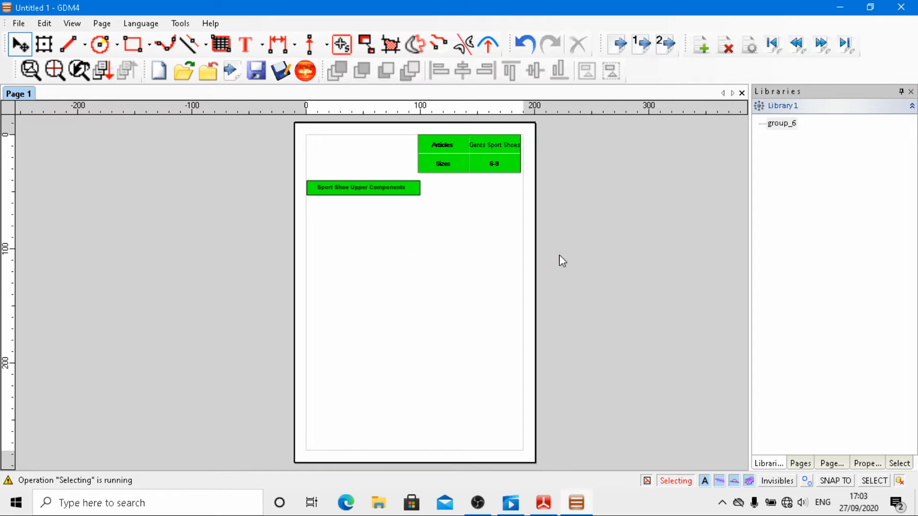
pyautogui.moveTo(396, 250); pyautogui.dragTo(536, 267)
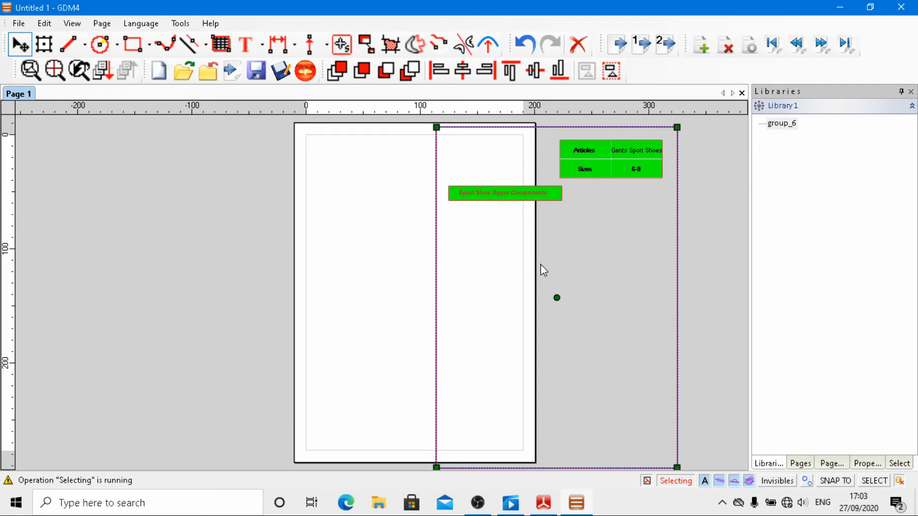
pyautogui.hotkey('ctrl', 'z')
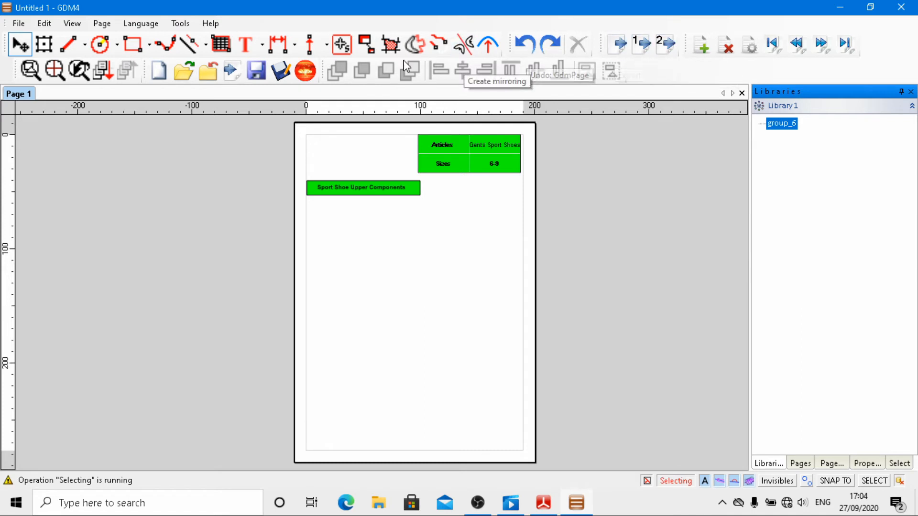
# Import the SVG file "sport shoe 1 upper pattern" from the Desktop as a pattern library.
pyautogui.click(232, 72)
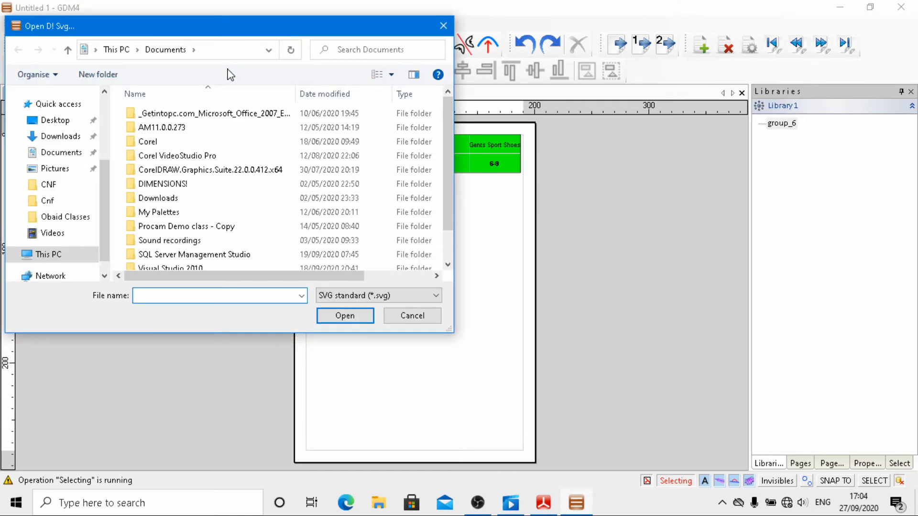
pyautogui.click(56, 163)
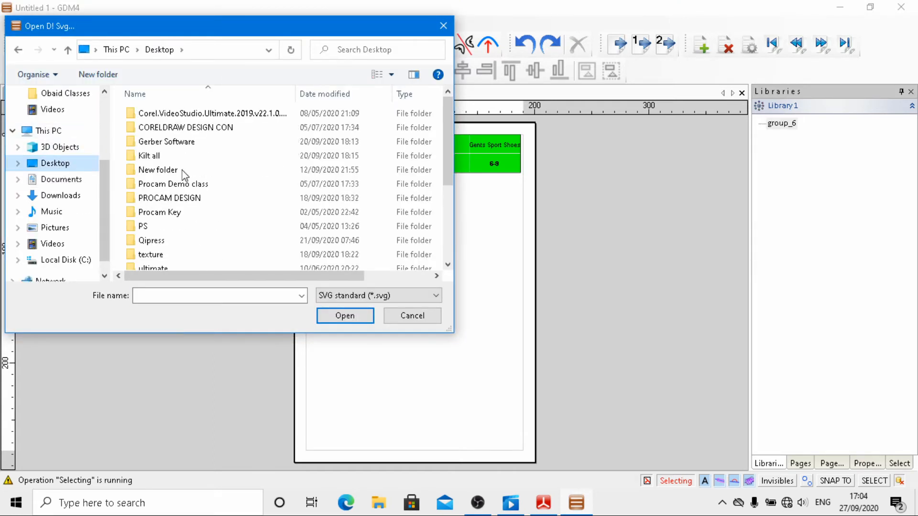
pyautogui.moveTo(445, 142); pyautogui.dragTo(452, 215)
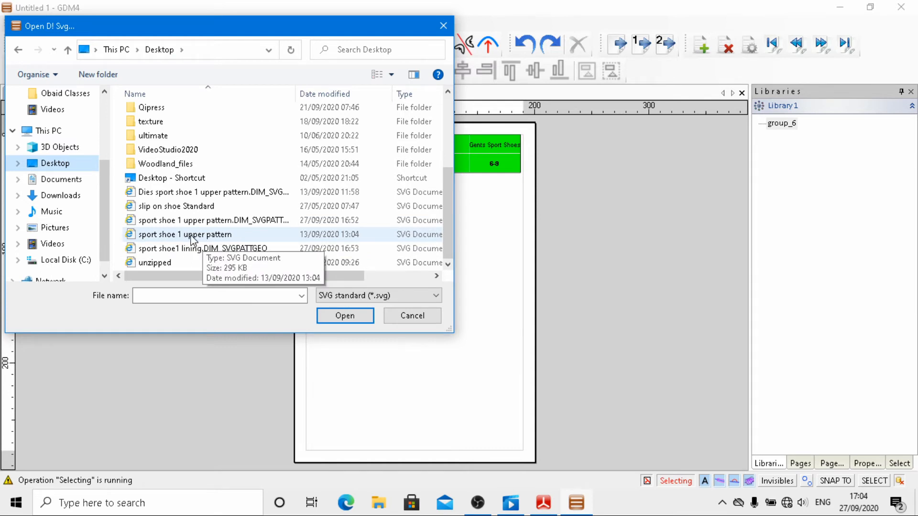
pyautogui.click(167, 235)
pyautogui.click(339, 316)
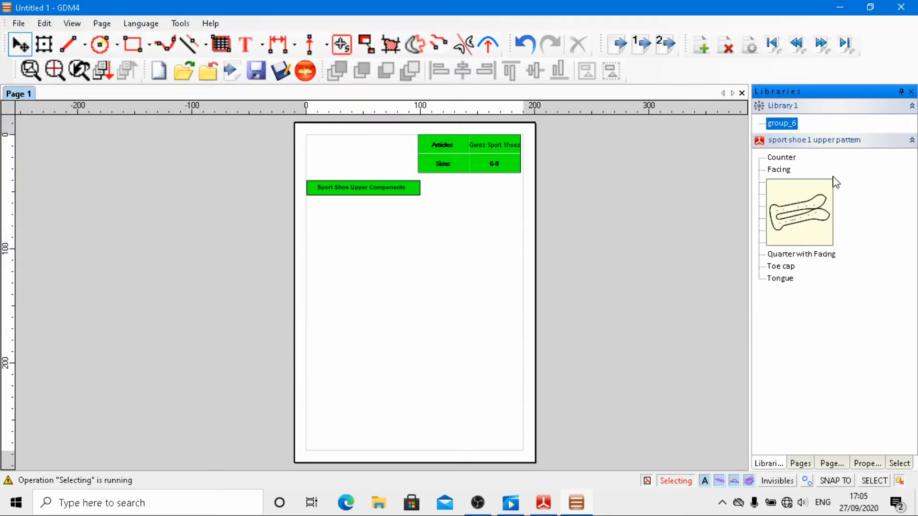
# Switch the imported sport shoe 1 upper pattern library to show its components as images.
pyautogui.rightClick(818, 294)
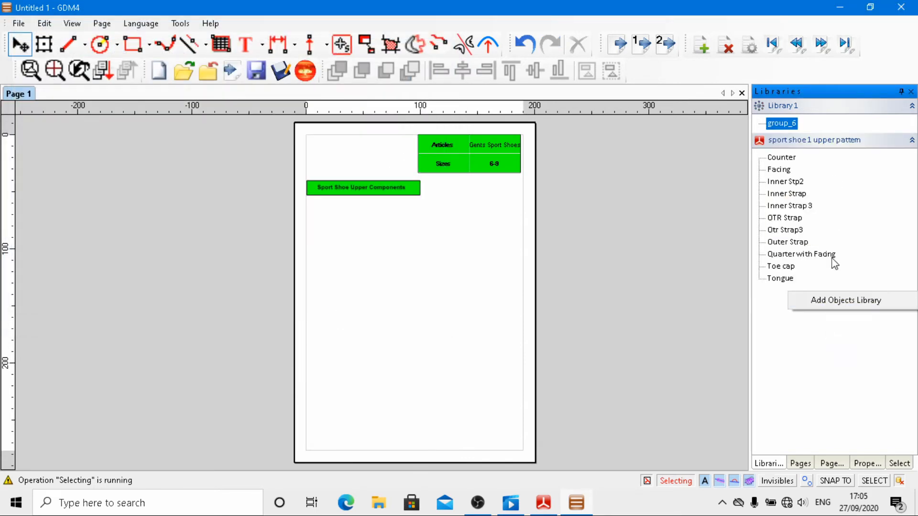
pyautogui.rightClick(825, 97)
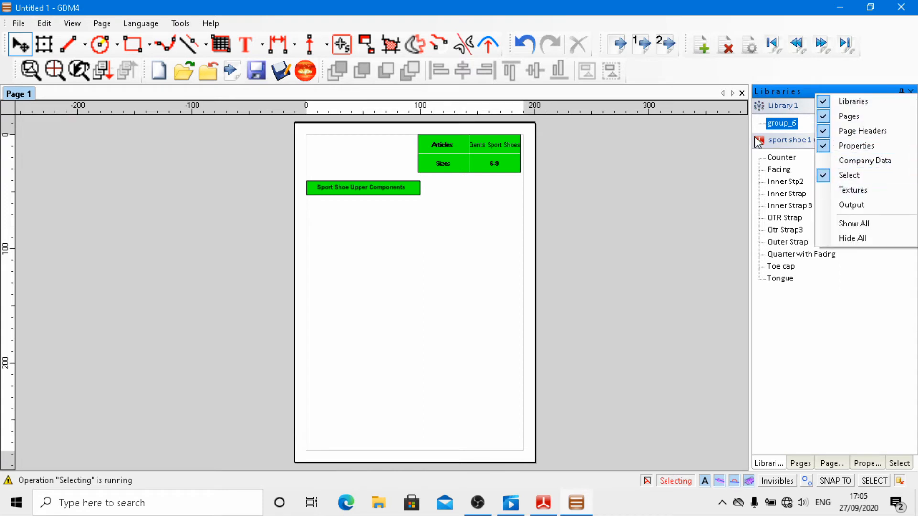
pyautogui.click(824, 334)
pyautogui.rightClick(853, 142)
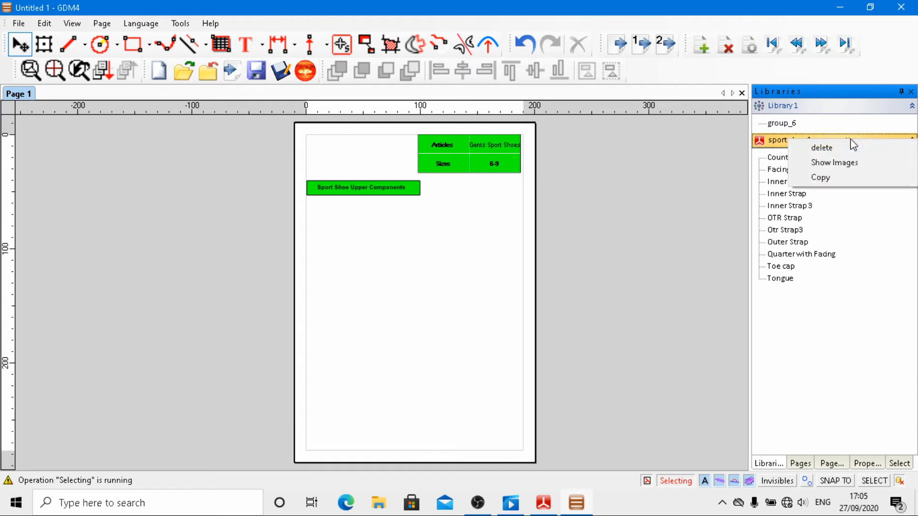
pyautogui.click(838, 168)
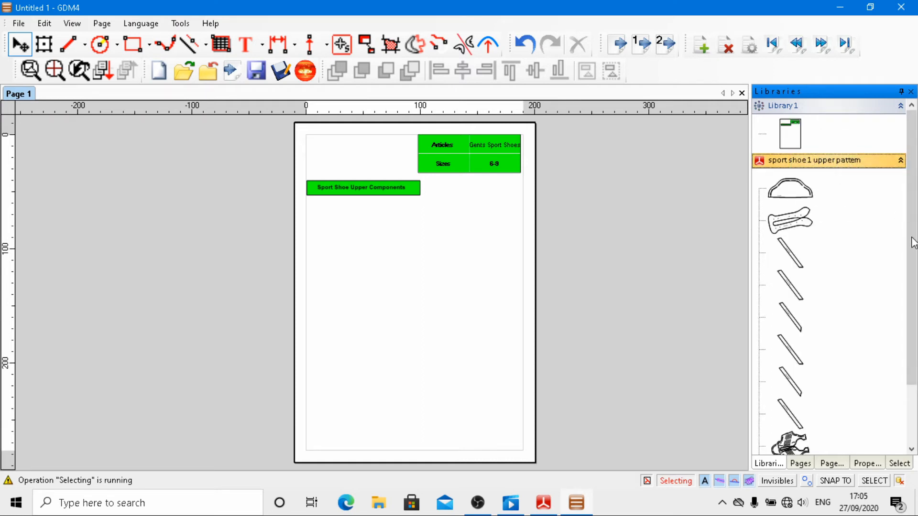
# Switch the sport shoe 1 upper pattern library back to component names and delete that library.
pyautogui.moveTo(913, 243)
pyautogui.mouseDown()
pyautogui.moveTo(912, 301)
pyautogui.moveTo(894, 203)
pyautogui.moveTo(915, 260)
pyautogui.moveTo(917, 308)
pyautogui.moveTo(913, 242)
pyautogui.mouseUp()
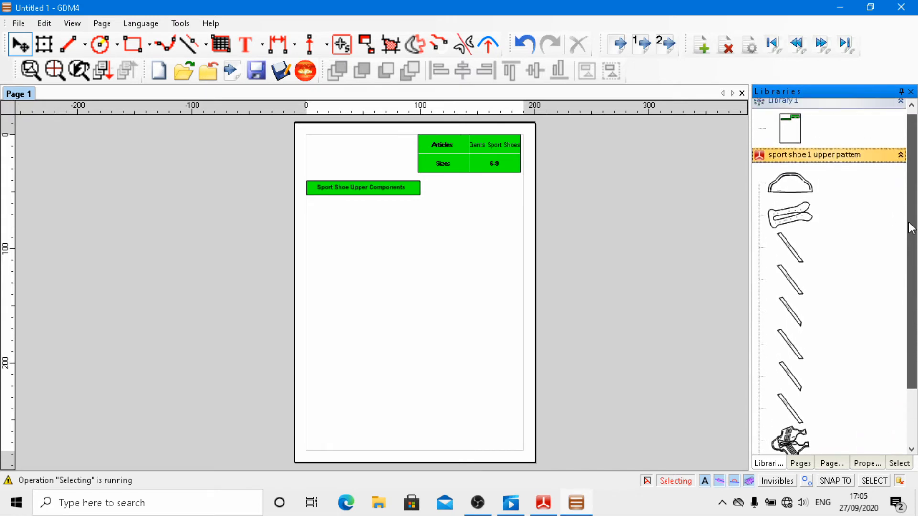
pyautogui.rightClick(842, 156)
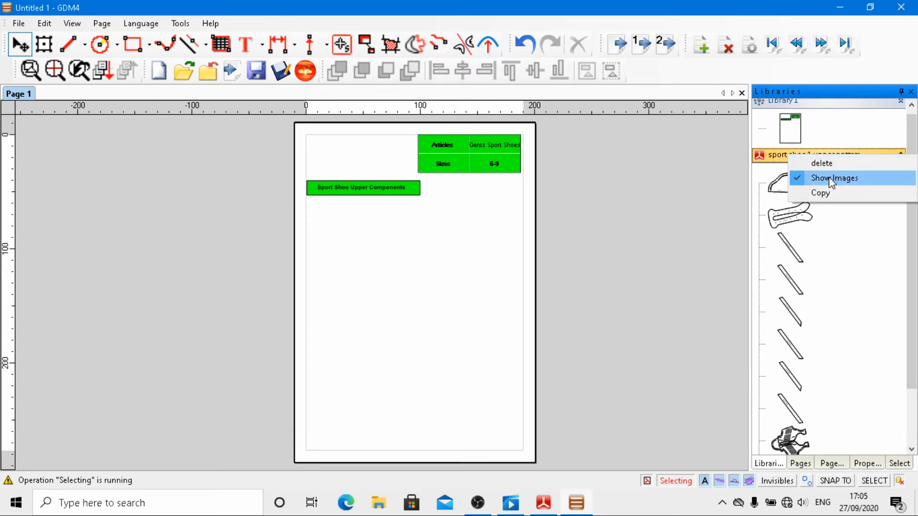
pyautogui.click(832, 181)
pyautogui.rightClick(800, 145)
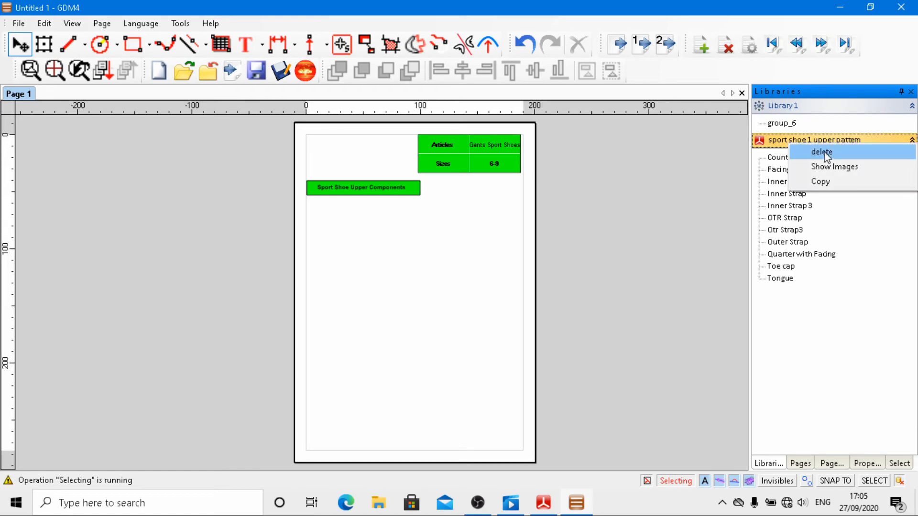
pyautogui.click(826, 153)
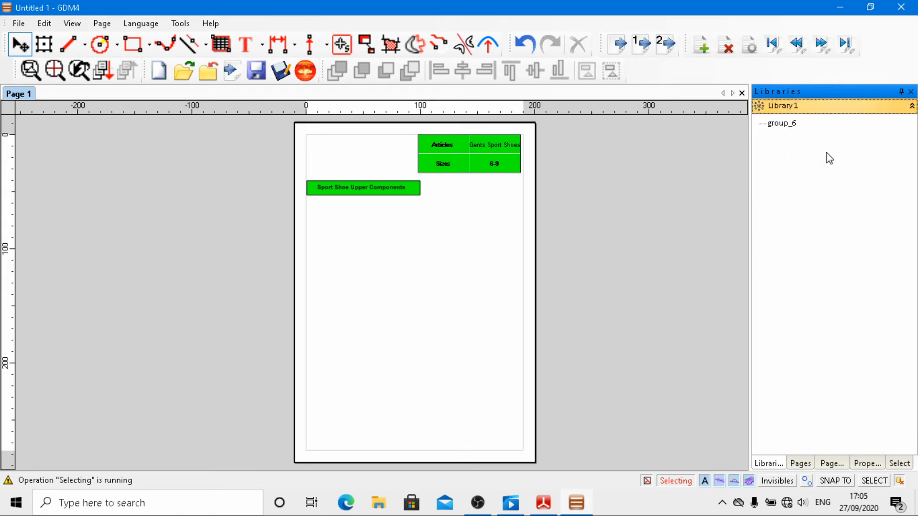
# Import the SVG file "sport shoe 1 upper pattern.DIM_SVGPATTGEO" from the Desktop as a pattern library.
pyautogui.click(227, 71)
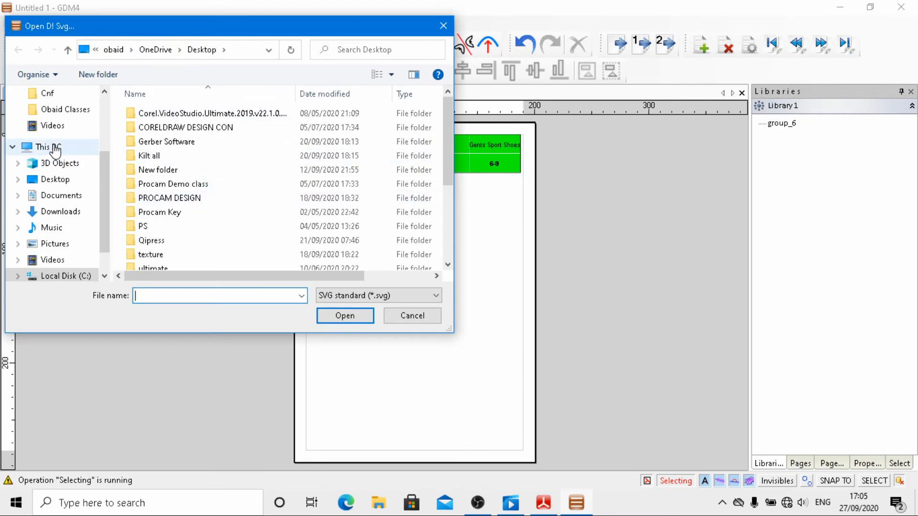
pyautogui.click(61, 180)
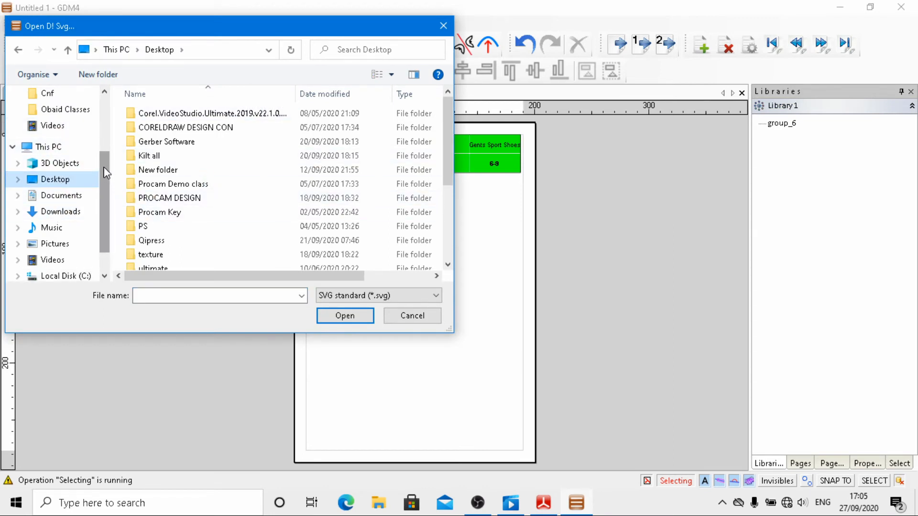
pyautogui.scroll(-1, 100, 184)
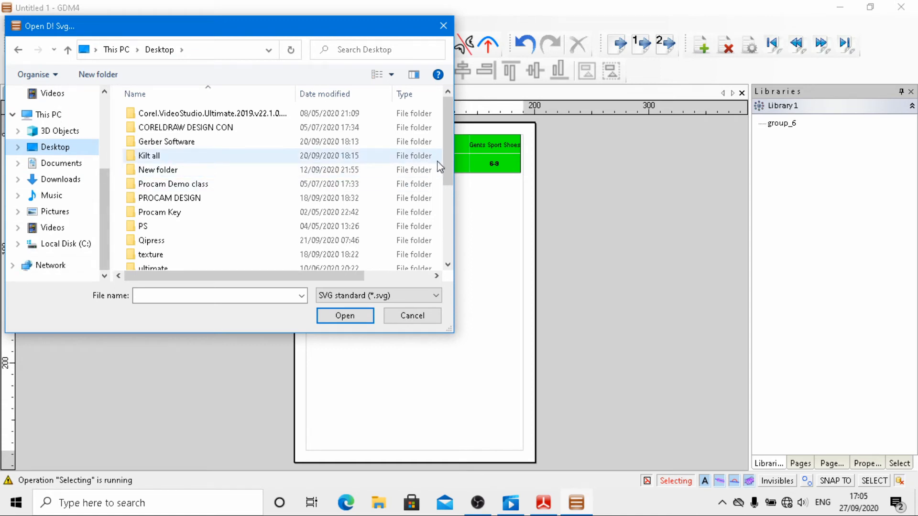
pyautogui.moveTo(448, 151); pyautogui.dragTo(441, 242)
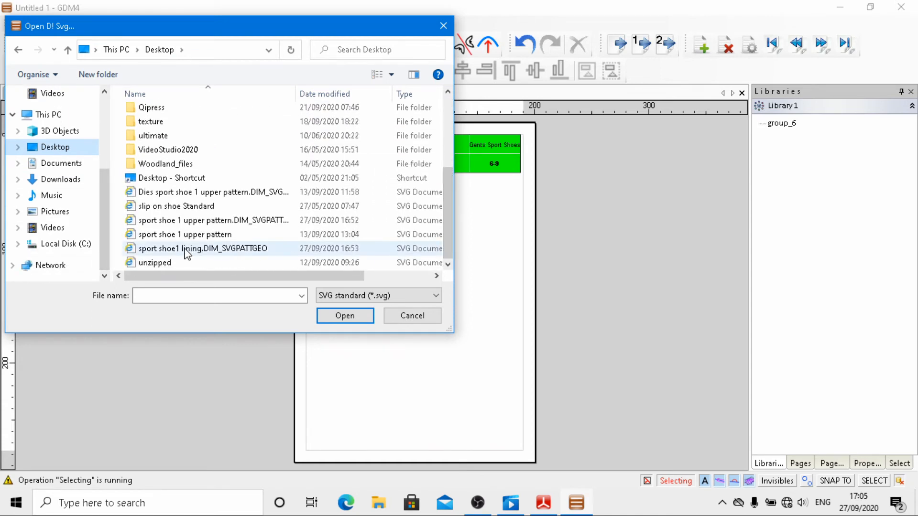
pyautogui.click(246, 220)
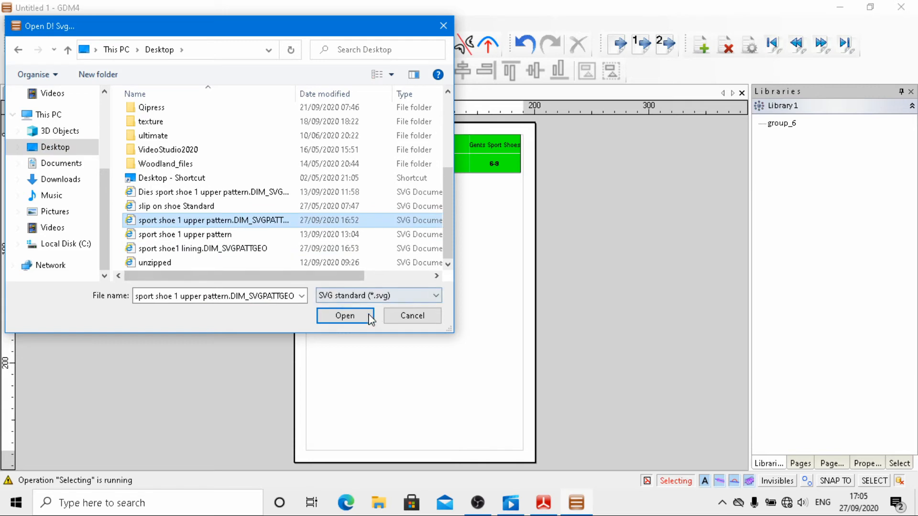
pyautogui.click(342, 317)
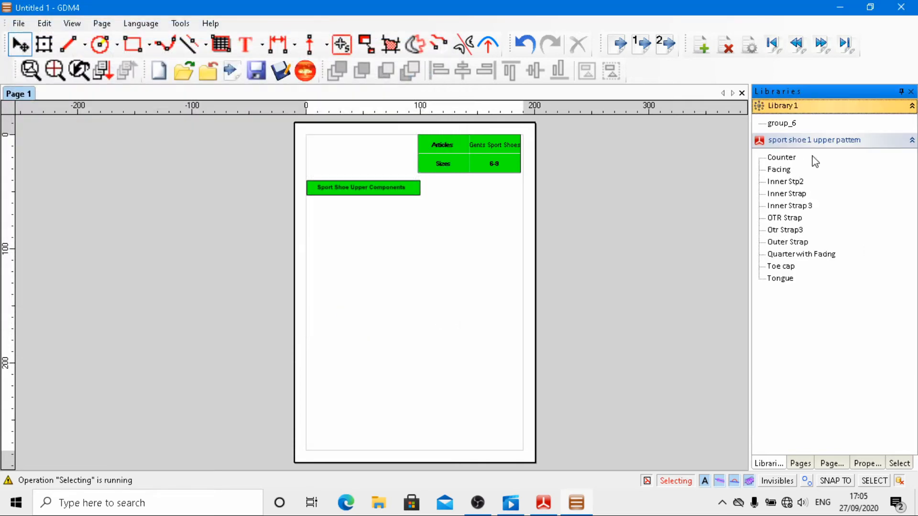
# Show the newly imported upper pattern library's components as images, and switch them back to names.
pyautogui.rightClick(840, 143)
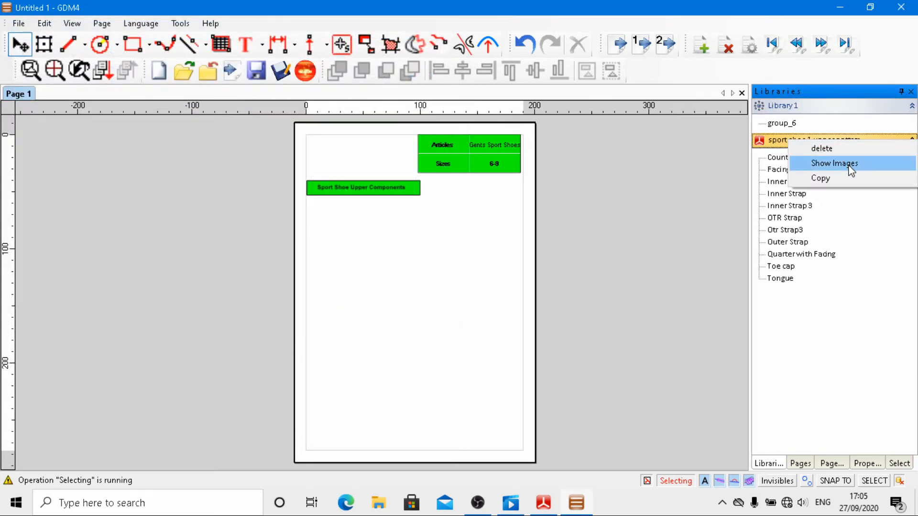
pyautogui.click(851, 165)
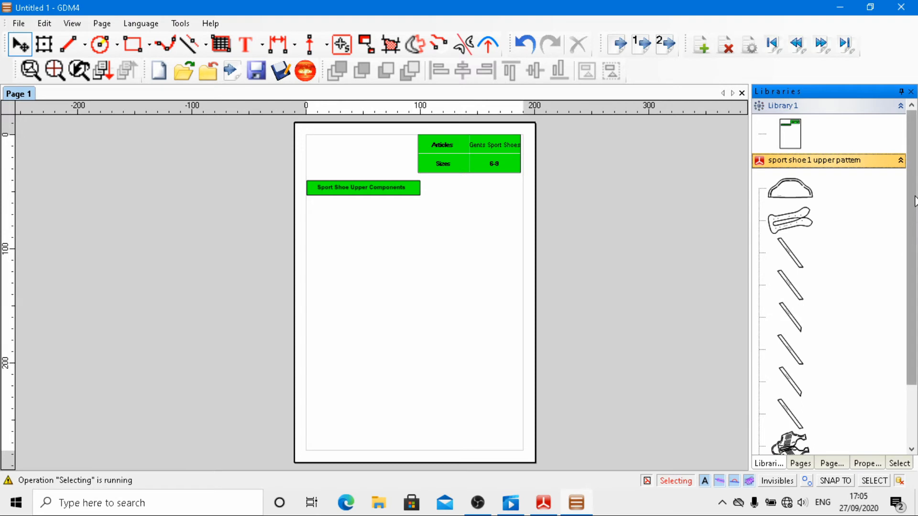
pyautogui.moveTo(915, 201)
pyautogui.mouseDown()
pyautogui.moveTo(914, 275)
pyautogui.moveTo(910, 189)
pyautogui.mouseUp()
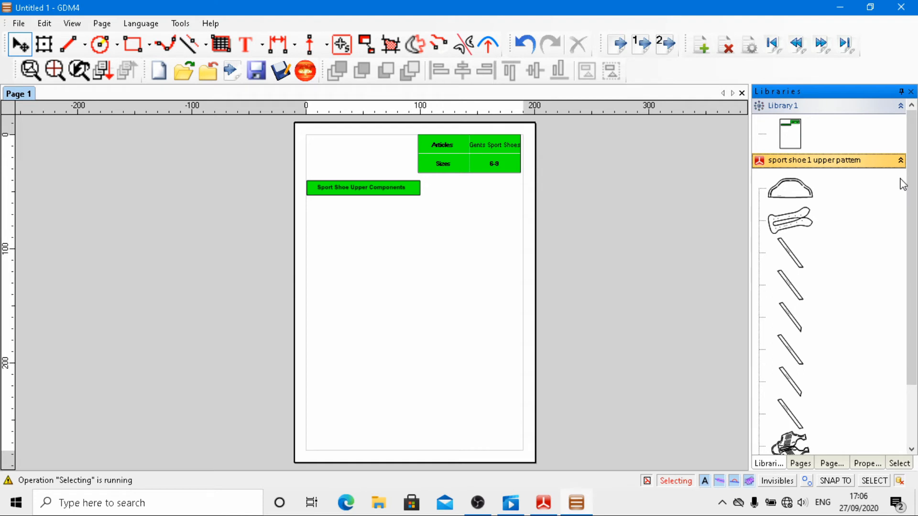
pyautogui.rightClick(885, 163)
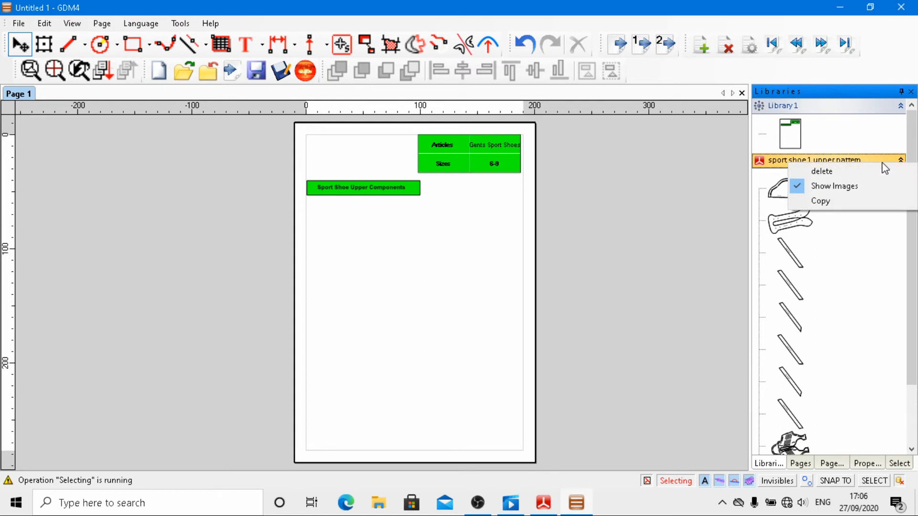
pyautogui.click(850, 186)
# Place all upper pattern components, from Counter to Tongue, together on the page below the Sport Shoe Upper Components heading.
pyautogui.click(783, 157)
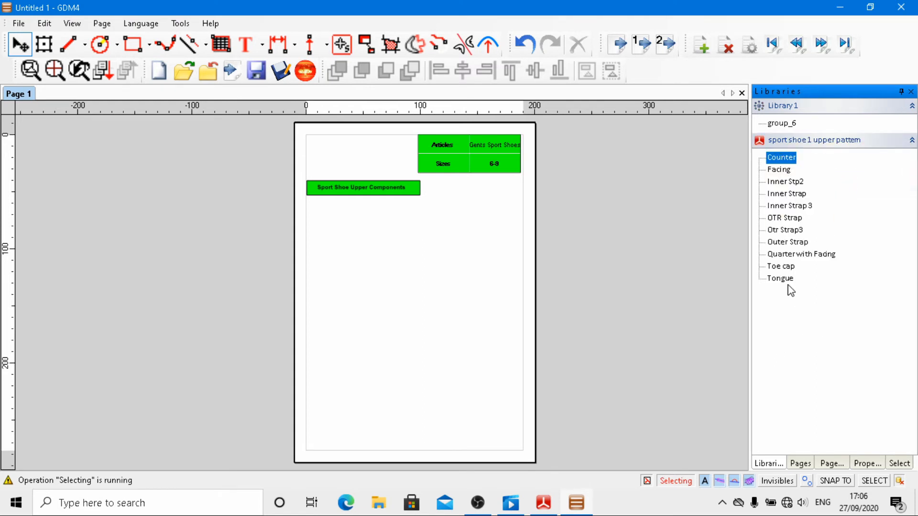
pyautogui.moveTo(788, 284)
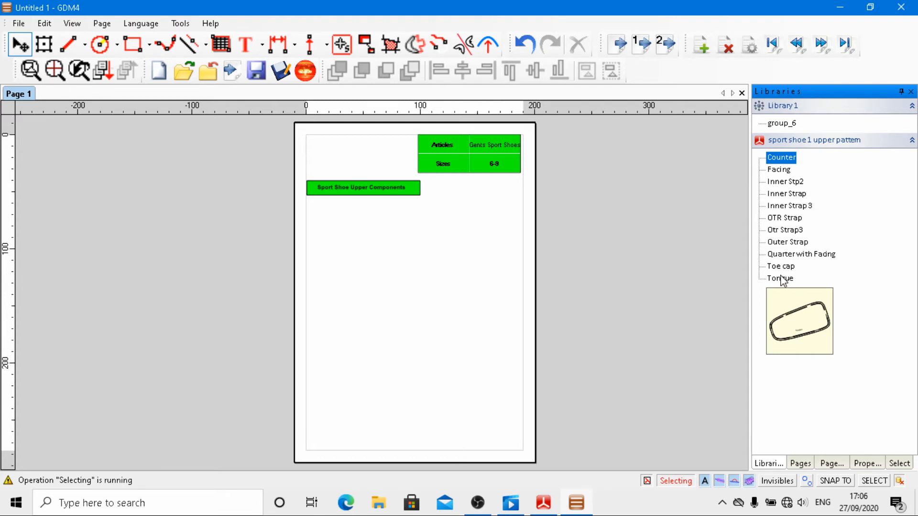
pyautogui.keyDown('shift'); pyautogui.click(781, 278); pyautogui.keyUp('shift')
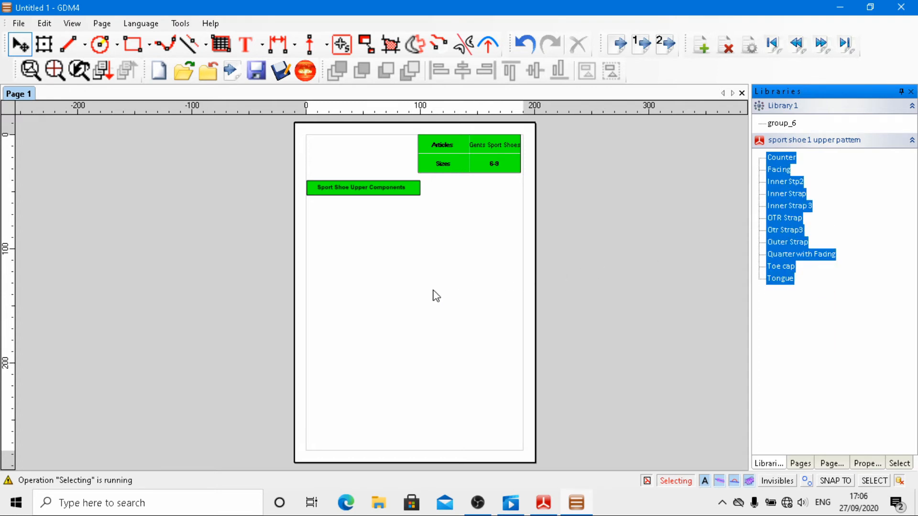
pyautogui.moveTo(780, 219); pyautogui.dragTo(585, 259)
pyautogui.moveTo(458, 278); pyautogui.dragTo(406, 303)
pyautogui.scroll(-2, 406, 302)
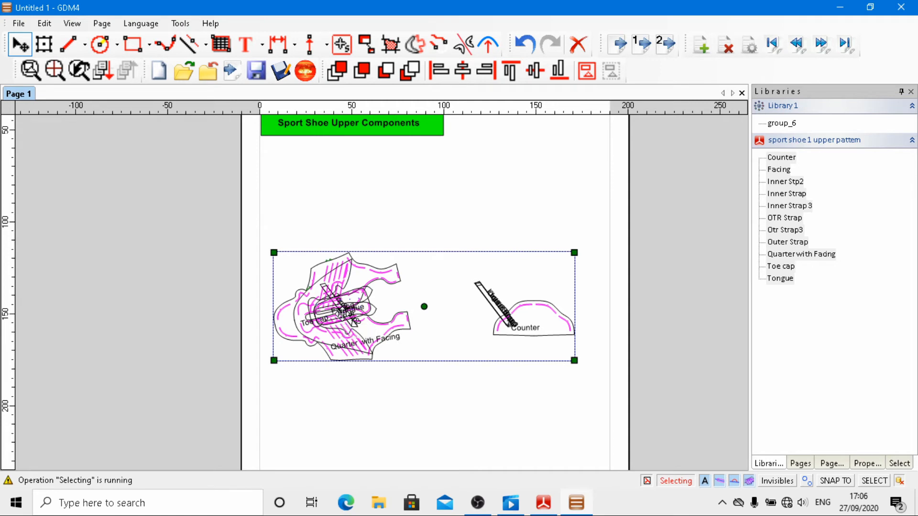
# Toggle the pattern names on the placed components several times and leave them hidden.
pyautogui.click(703, 482)
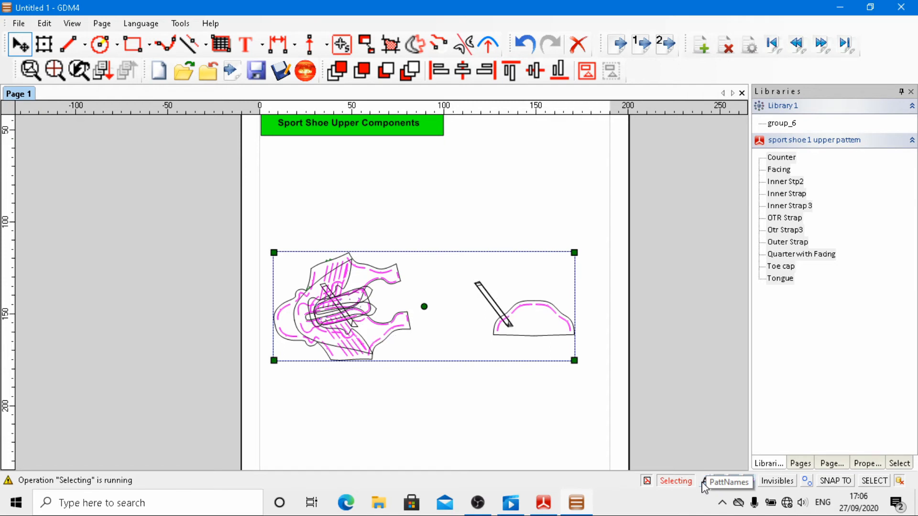
pyautogui.click(703, 482)
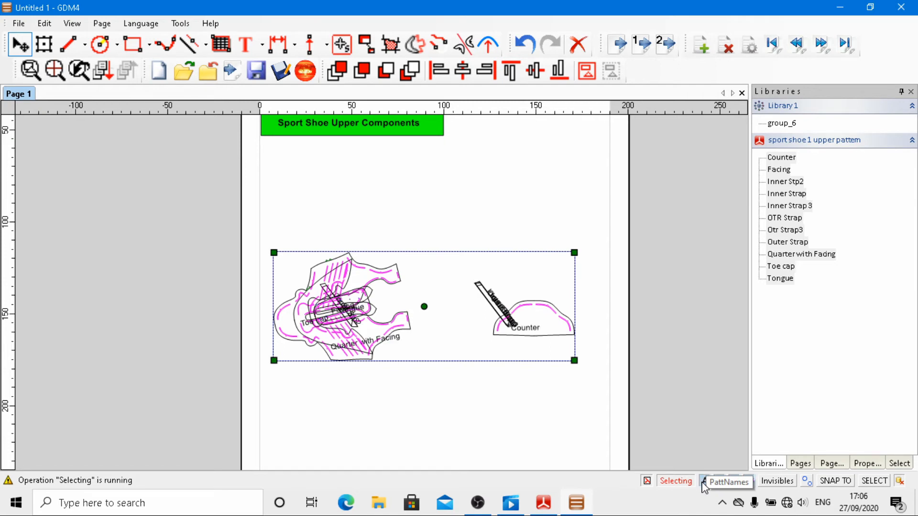
pyautogui.click(704, 482)
pyautogui.click(704, 482)
pyautogui.click(703, 482)
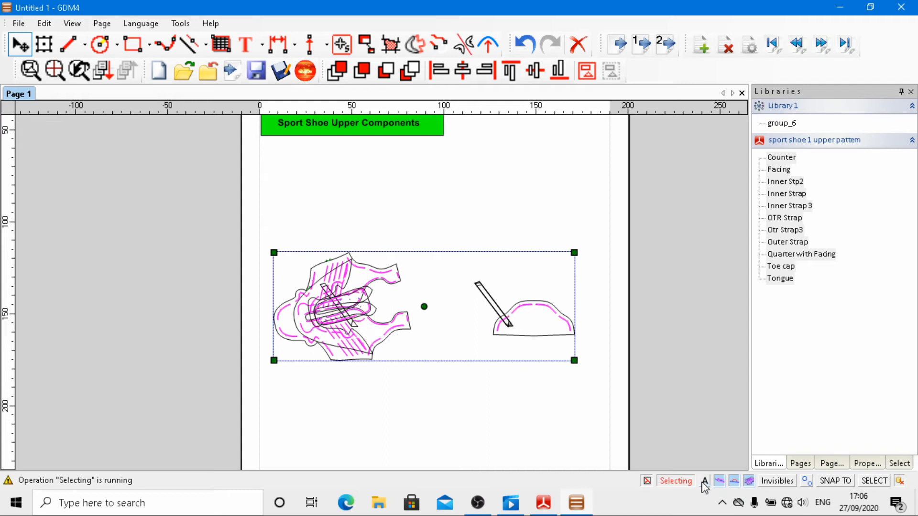
pyautogui.click(704, 482)
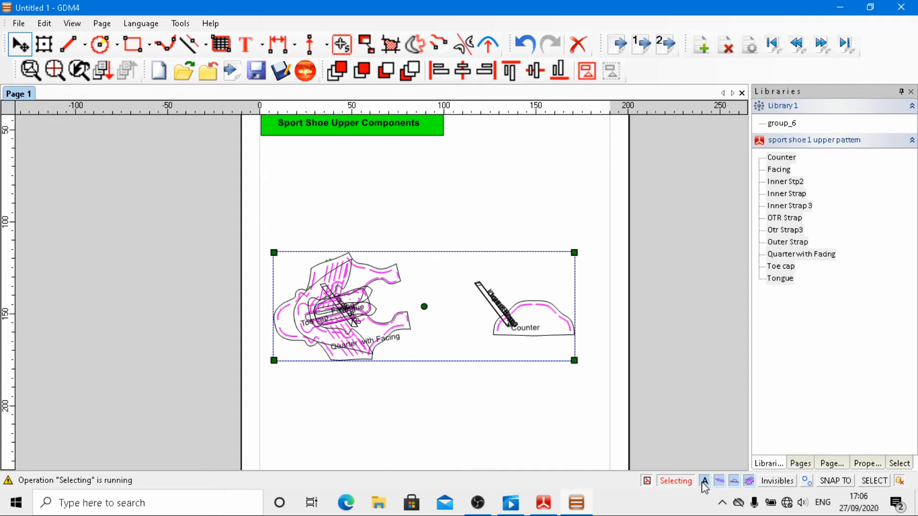
pyautogui.click(705, 482)
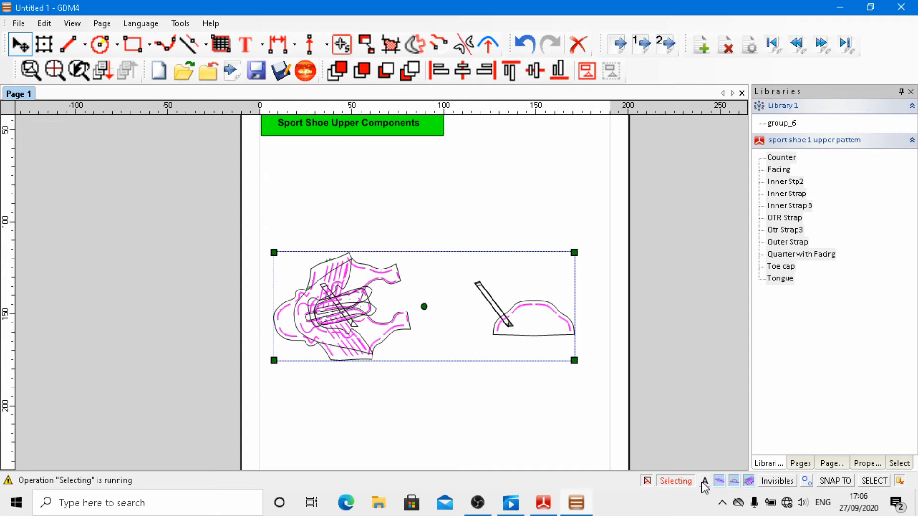
# Deselect the placed components and move the Counter alone to the lower middle of the page.
pyautogui.click(368, 192)
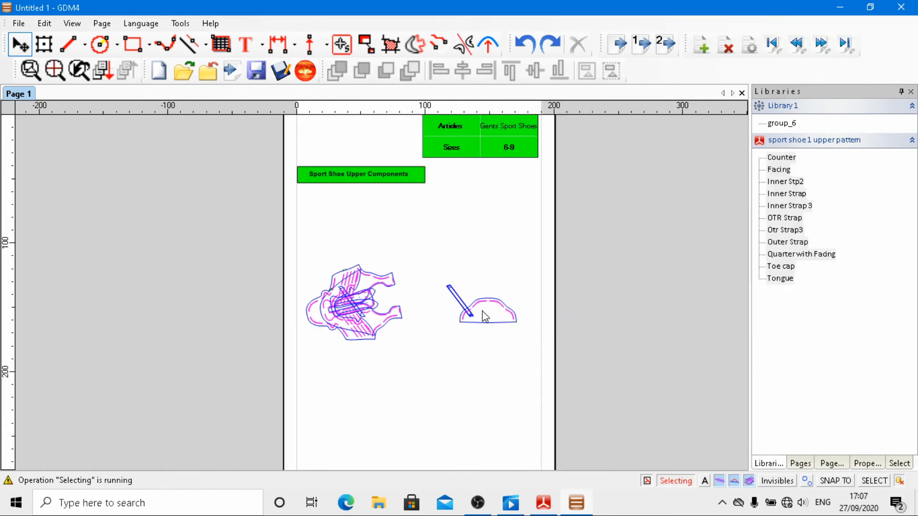
pyautogui.click(488, 317)
pyautogui.click(516, 326)
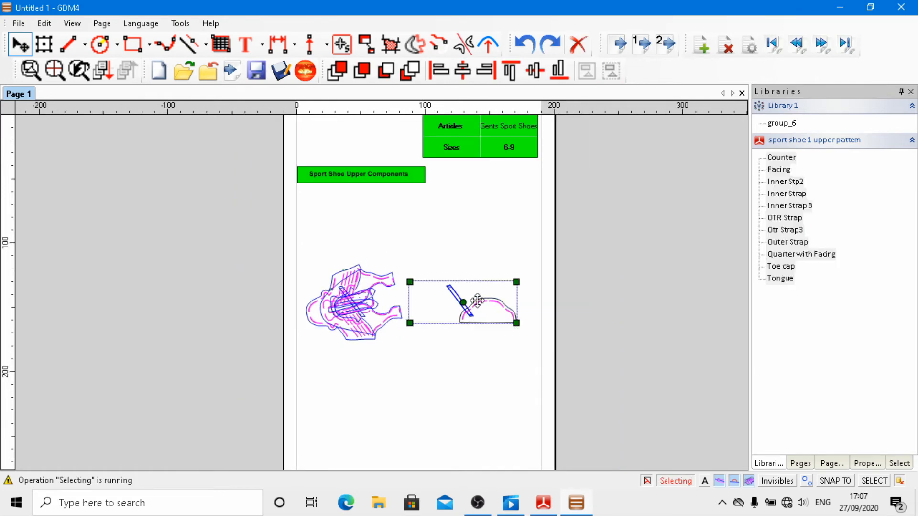
pyautogui.moveTo(475, 300); pyautogui.dragTo(415, 414)
# Move the Toe cap out of the stack to below the Articles and Sizes table, rotating it so it opens downward.
pyautogui.click(342, 301)
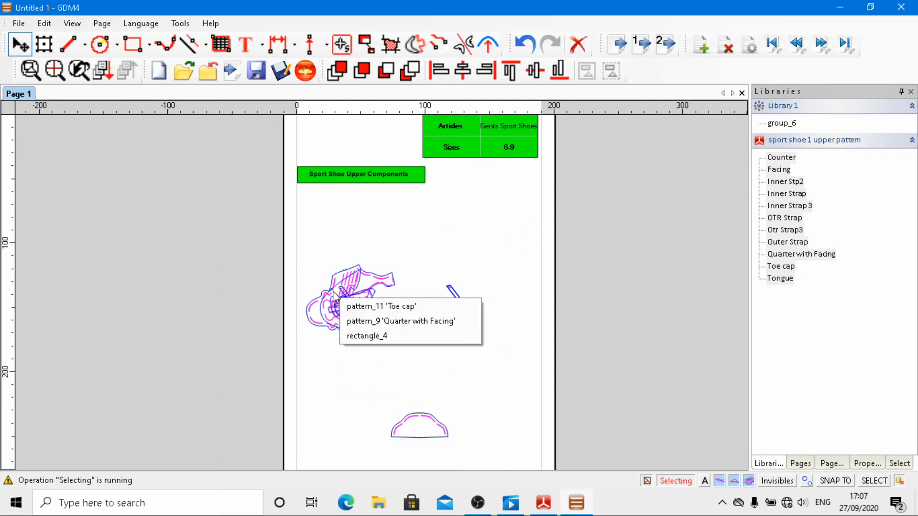
pyautogui.click(387, 307)
pyautogui.moveTo(388, 307); pyautogui.dragTo(481, 237)
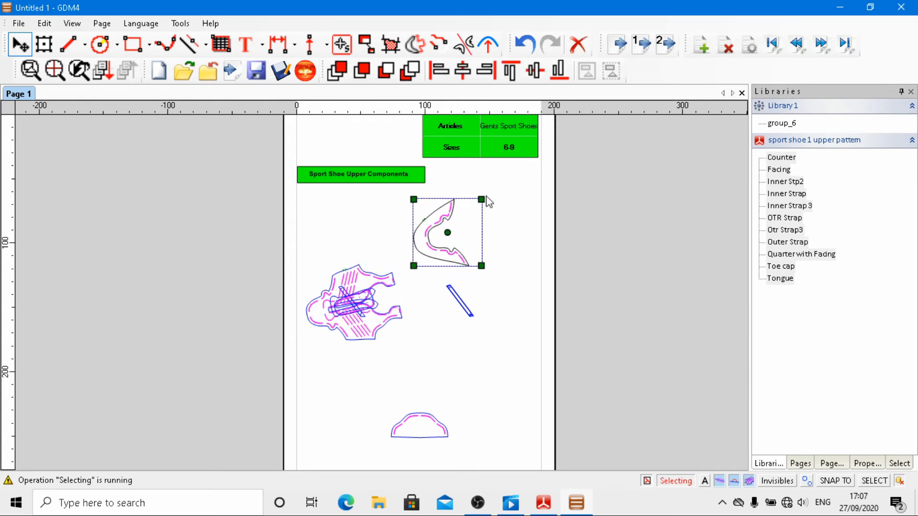
pyautogui.moveTo(480, 199); pyautogui.dragTo(465, 261)
pyautogui.moveTo(447, 222); pyautogui.dragTo(491, 226)
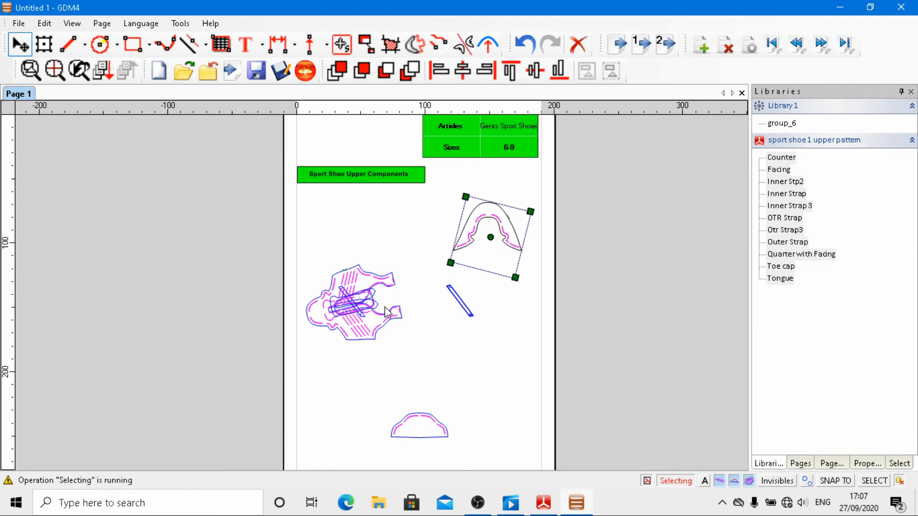
# Rotate the Quarter with Facing upright and place it directly below the Sport Shoe Upper Components heading.
pyautogui.click(362, 332)
pyautogui.click(410, 344)
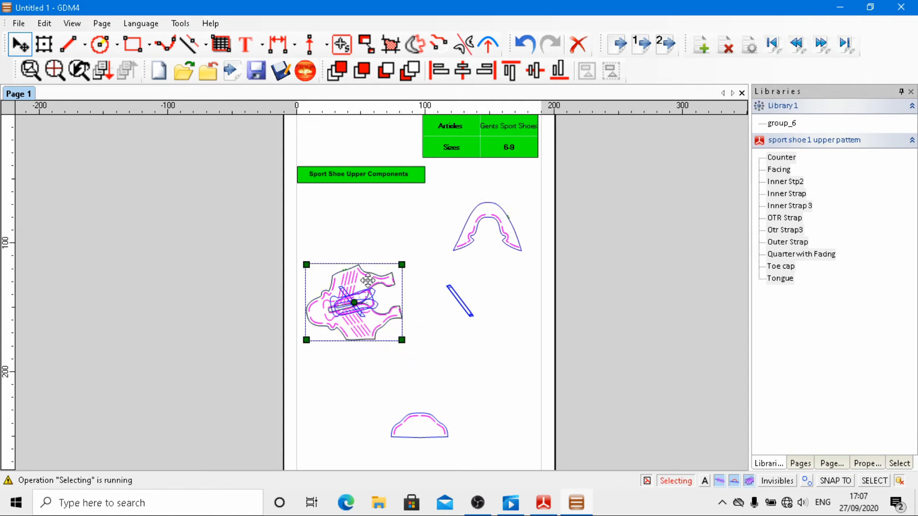
pyautogui.moveTo(368, 281); pyautogui.dragTo(411, 294)
pyautogui.moveTo(410, 294); pyautogui.dragTo(408, 296)
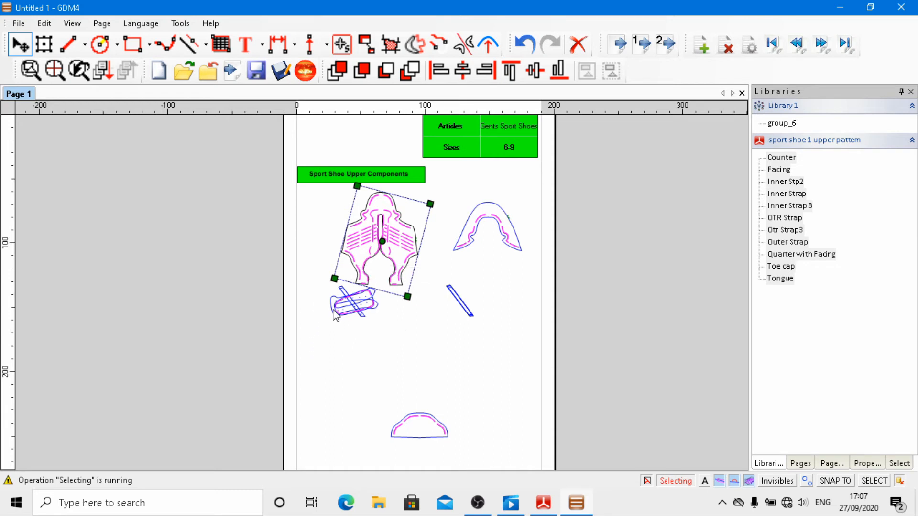
# Place the Facing upright between the quarter and the toe cap, and move the Tongue to the right side below the toe cap.
pyautogui.click(348, 308)
pyautogui.moveTo(371, 288); pyautogui.dragTo(430, 268)
pyautogui.click(371, 311)
pyautogui.click(407, 316)
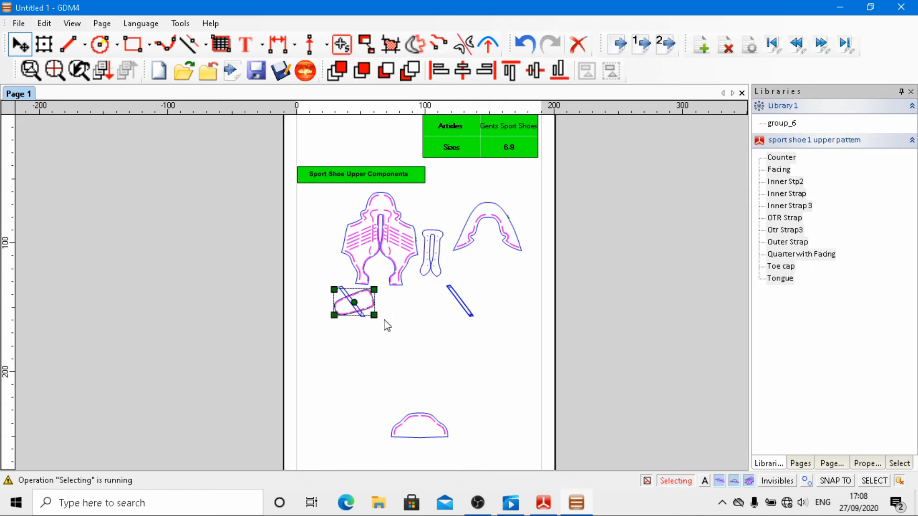
pyautogui.moveTo(356, 306); pyautogui.dragTo(510, 359)
# Move the Outer Strap and the Inner Strap out of their stack and place them side by side below the quarter and facing.
pyautogui.click(467, 308)
pyautogui.click(487, 315)
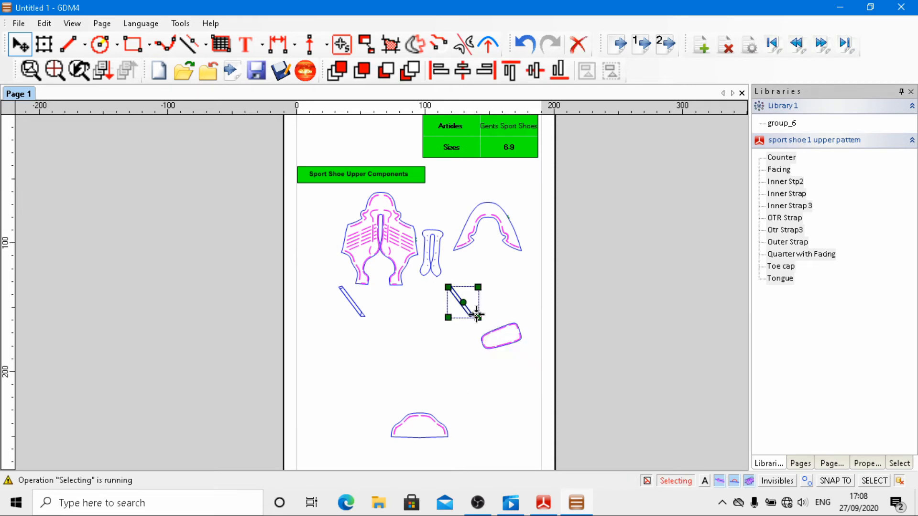
pyautogui.moveTo(469, 308); pyautogui.dragTo(404, 333)
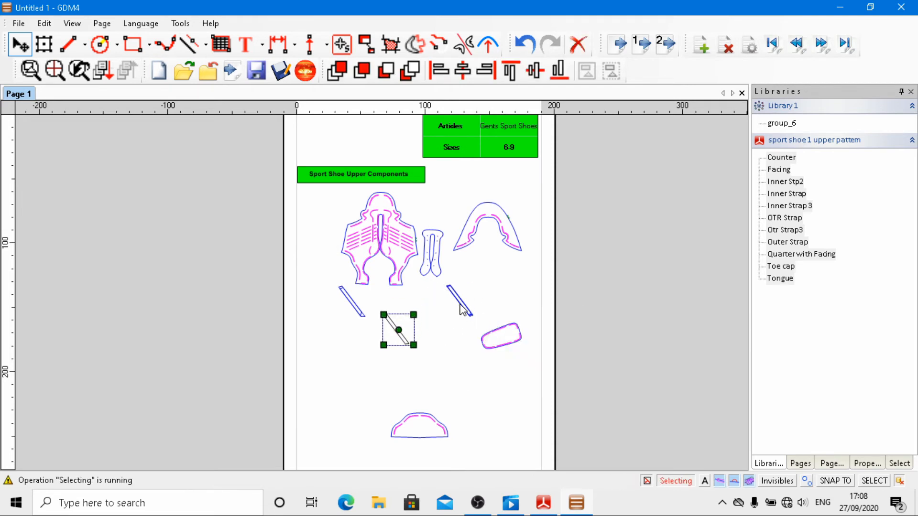
pyautogui.click(462, 310)
pyautogui.click(483, 318)
pyautogui.moveTo(465, 306); pyautogui.dragTo(413, 333)
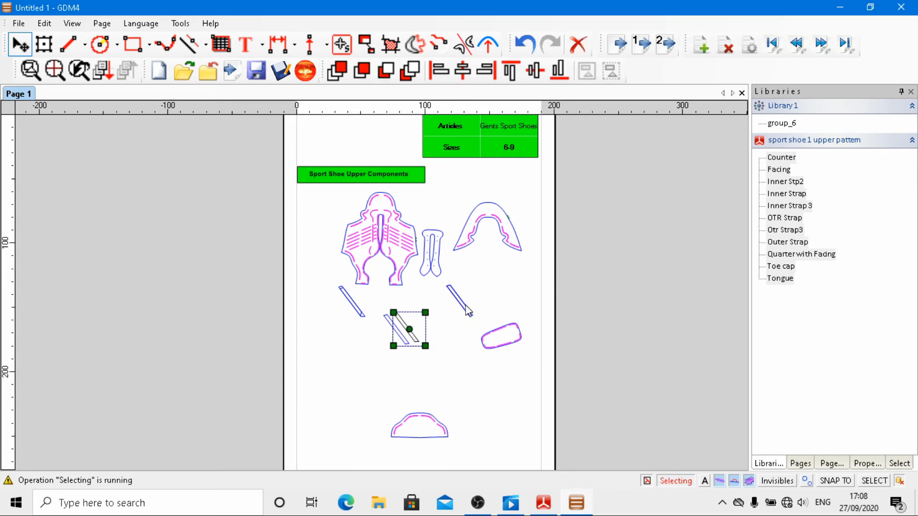
# Move the OTR Strap and Inner Strap 3 out of the stack to continue the strap row beside the Inner Strap.
pyautogui.click(468, 310)
pyautogui.click(481, 320)
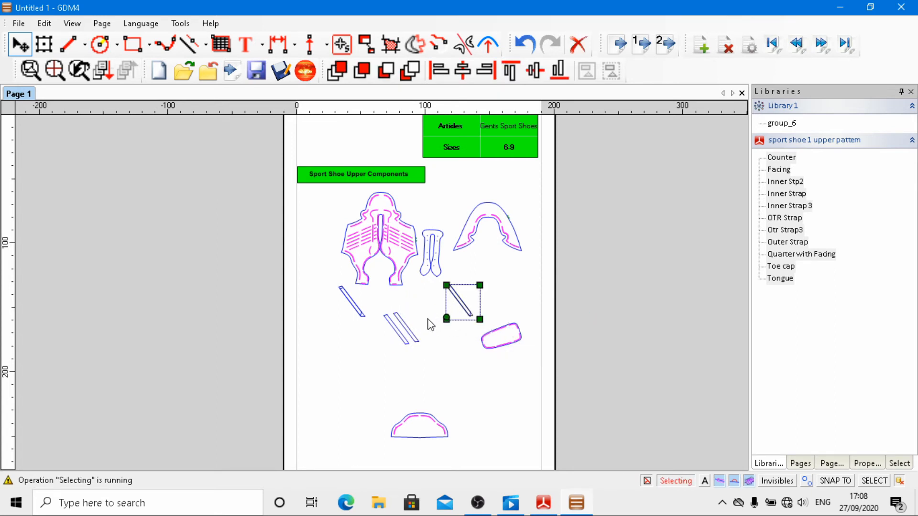
pyautogui.moveTo(464, 308); pyautogui.dragTo(415, 325)
pyautogui.click(468, 310)
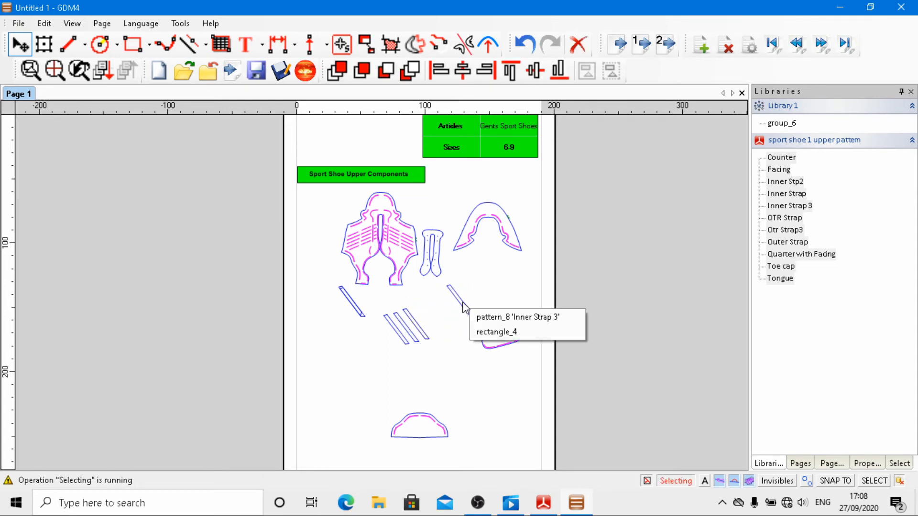
pyautogui.click(485, 318)
pyautogui.moveTo(468, 309); pyautogui.dragTo(436, 329)
# Rotate the Tongue upright and place it directly below the toe cap.
pyautogui.click(510, 343)
pyautogui.click(526, 352)
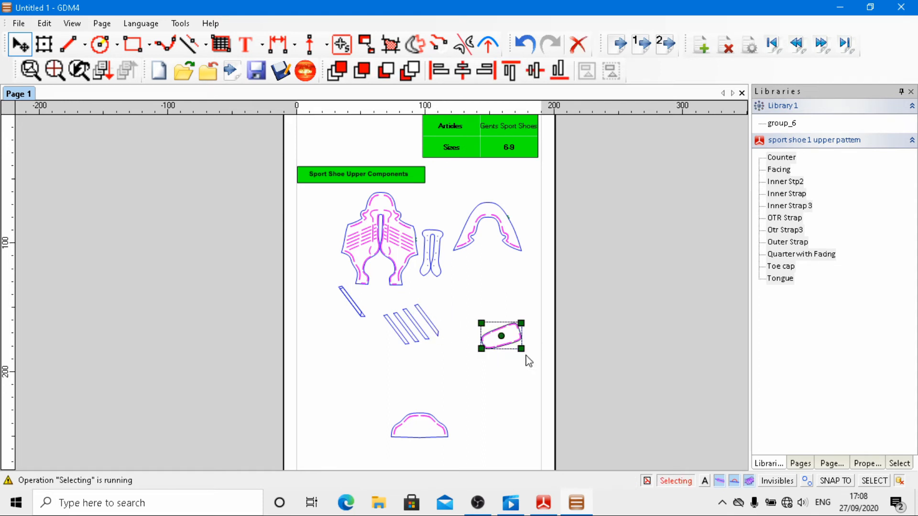
pyautogui.moveTo(523, 325); pyautogui.dragTo(491, 299)
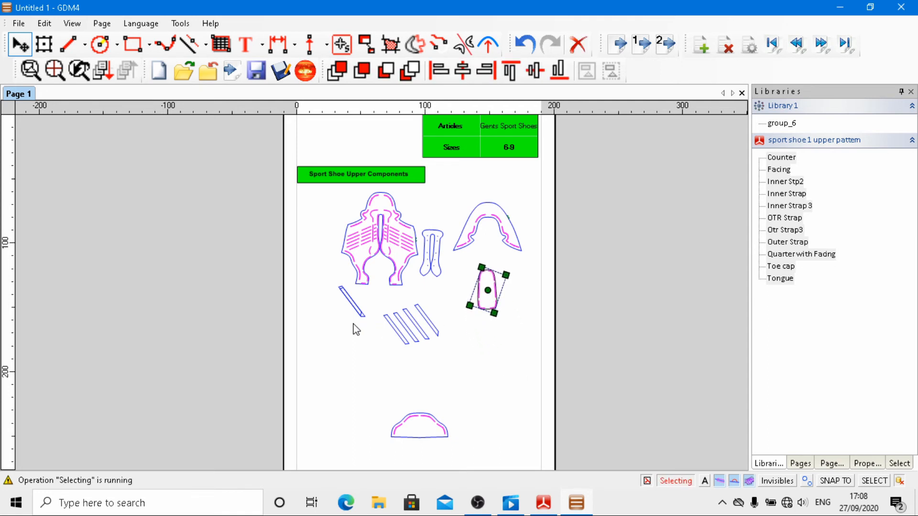
# Separate Inner Stp2 and Otr Strap3 and place them in the strap row, before the Outer Strap.
pyautogui.click(352, 310)
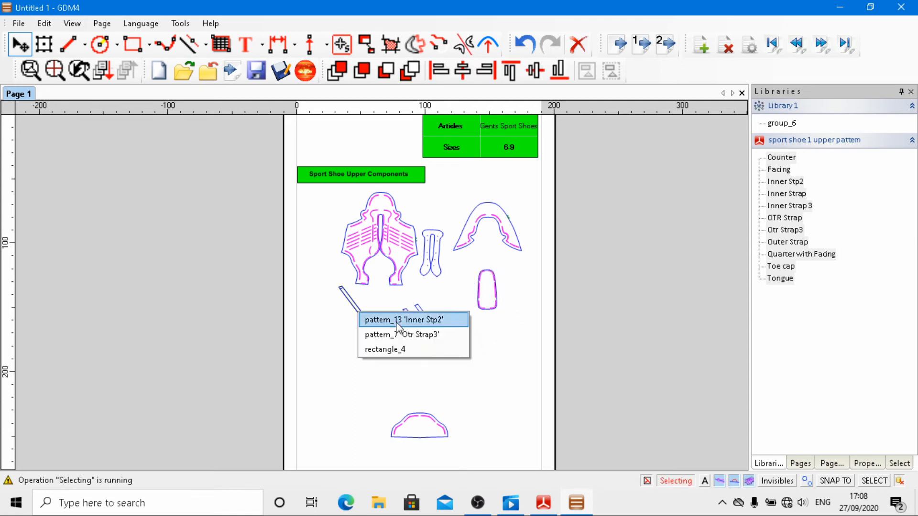
pyautogui.click(387, 328)
pyautogui.moveTo(358, 305); pyautogui.dragTo(390, 339)
pyautogui.click(356, 306)
pyautogui.click(378, 314)
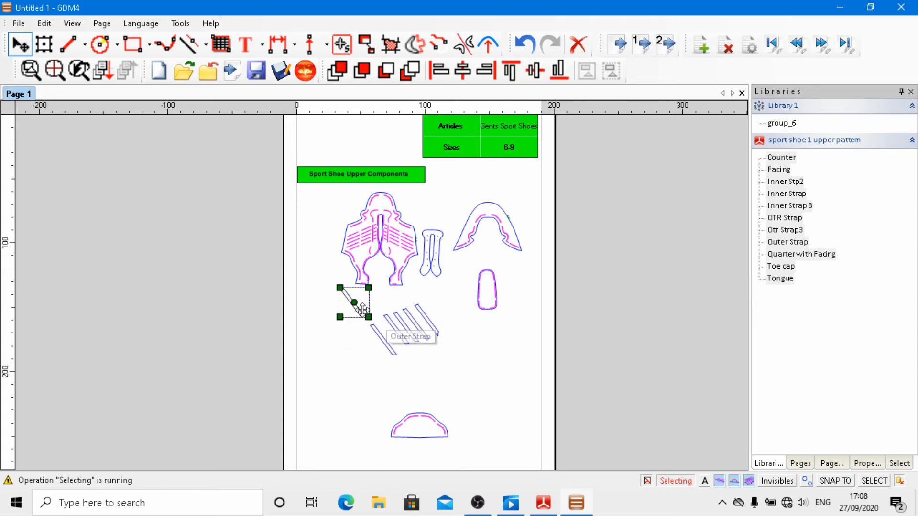
pyautogui.moveTo(356, 309); pyautogui.dragTo(375, 352)
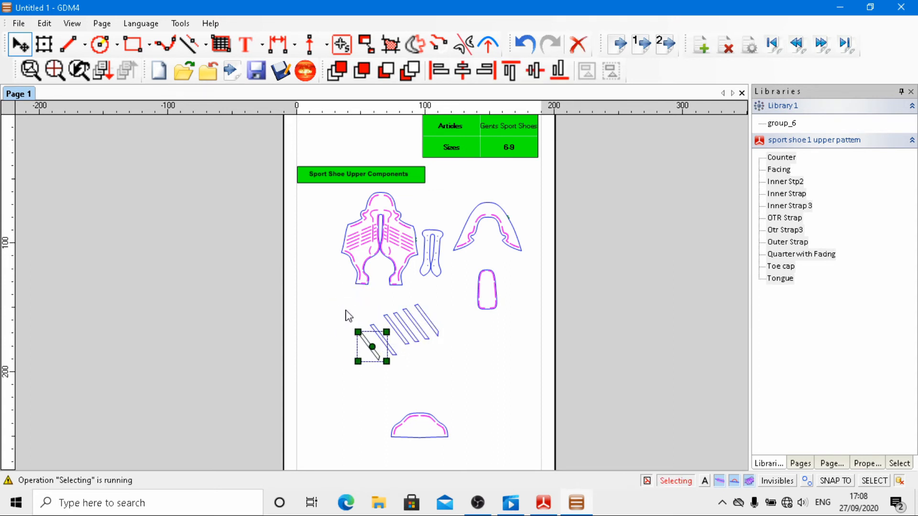
pyautogui.click(336, 297)
pyautogui.moveTo(336, 297); pyautogui.dragTo(352, 317)
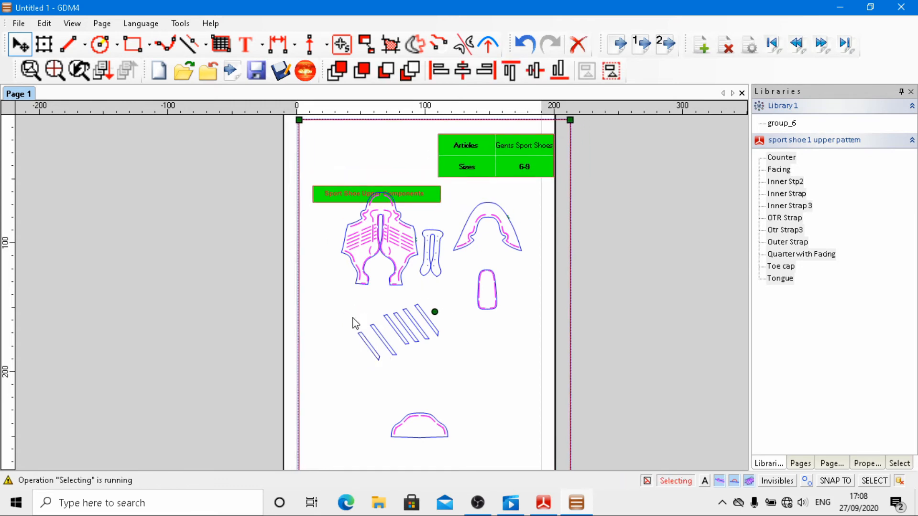
pyautogui.hotkey('ctrl', 'z')
# Move the Counter up to below the Tongue and deselect it.
pyautogui.click(432, 430)
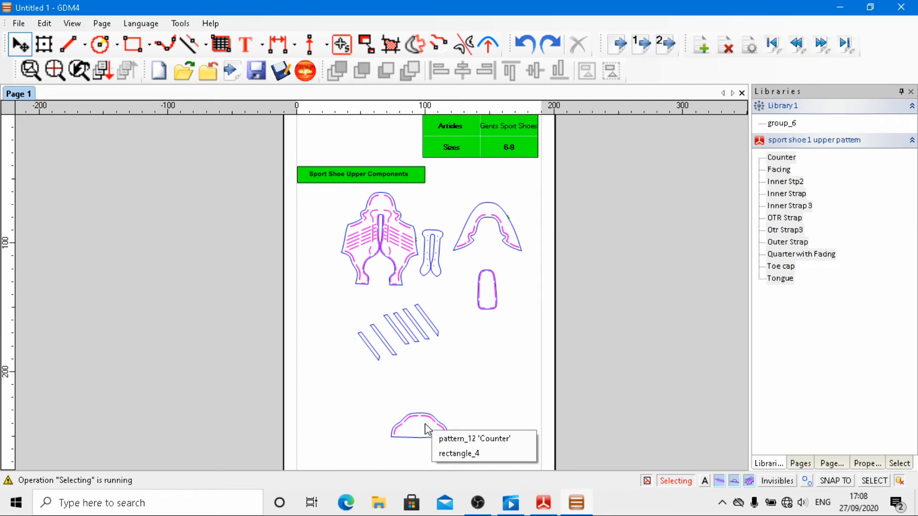
pyautogui.click(433, 438)
pyautogui.moveTo(428, 433); pyautogui.dragTo(497, 366)
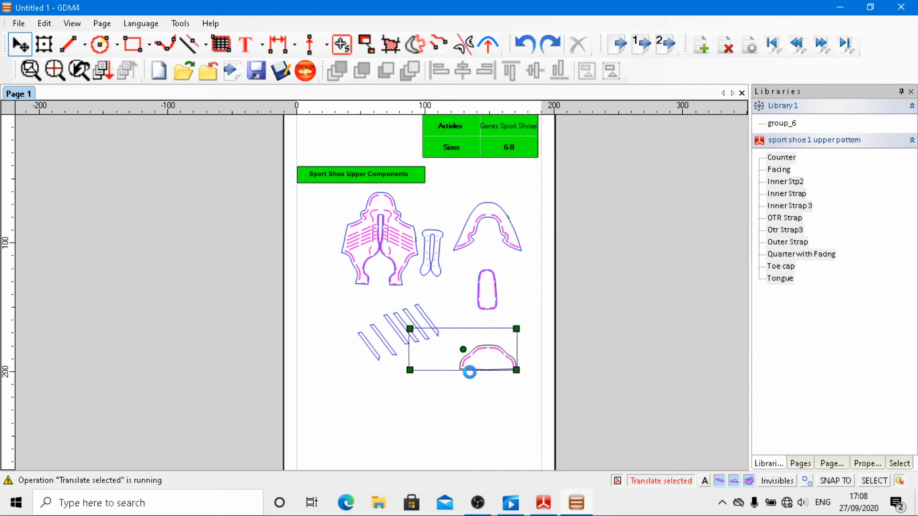
pyautogui.click(637, 301)
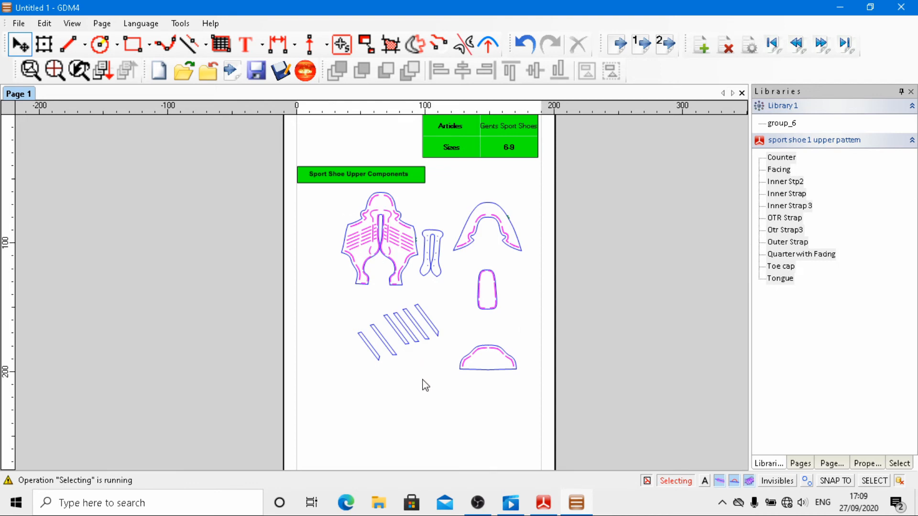
# Turn on the display of pattern names for the placed components.
pyautogui.scroll(-2, 425, 384)
pyautogui.scroll(4, 425, 384)
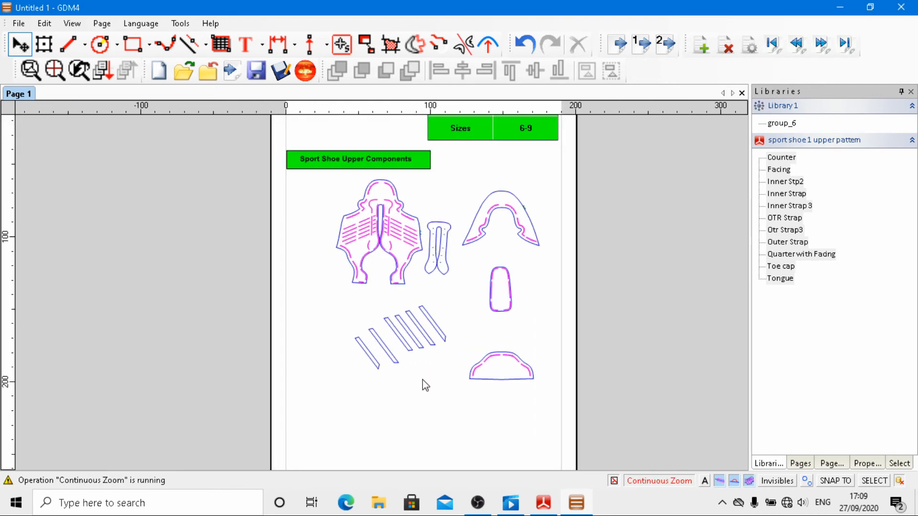
pyautogui.click(704, 482)
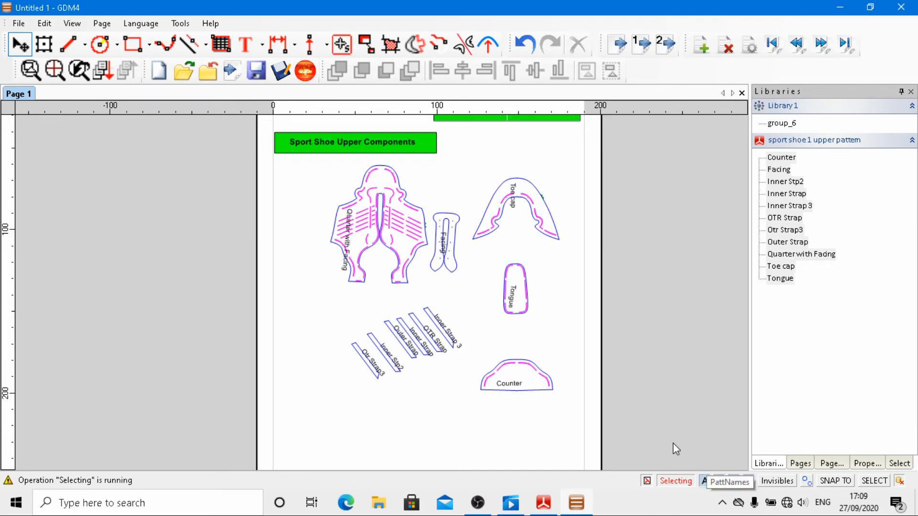
# Rotate the Toe cap name label to horizontal and centre it in the upper band of the toe cap.
pyautogui.scroll(3, 273, 205)
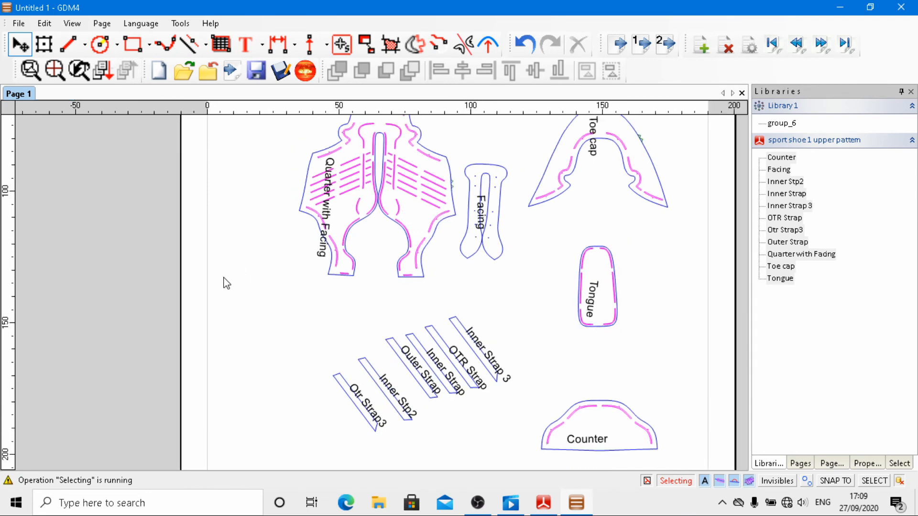
pyautogui.scroll(-2, 216, 288)
pyautogui.scroll(1, 532, 157)
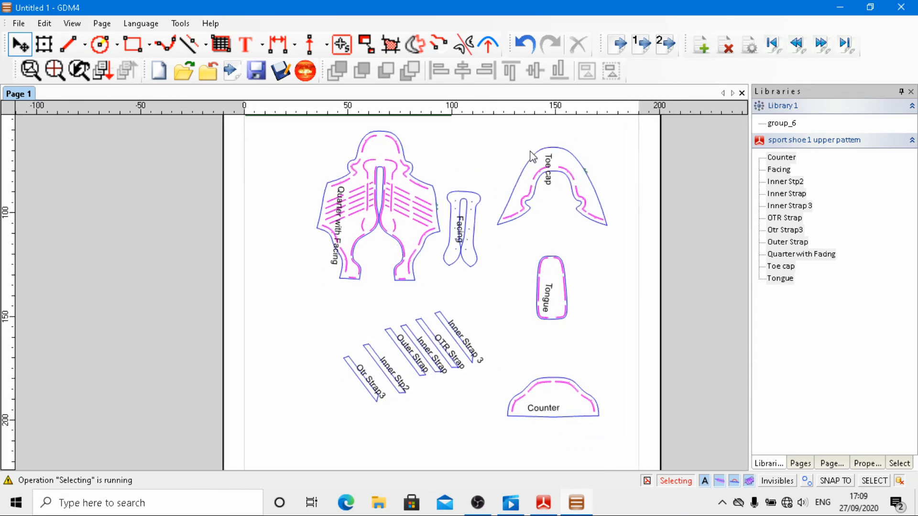
pyautogui.scroll(-2, 533, 157)
pyautogui.scroll(2, 480, 187)
pyautogui.click(550, 183)
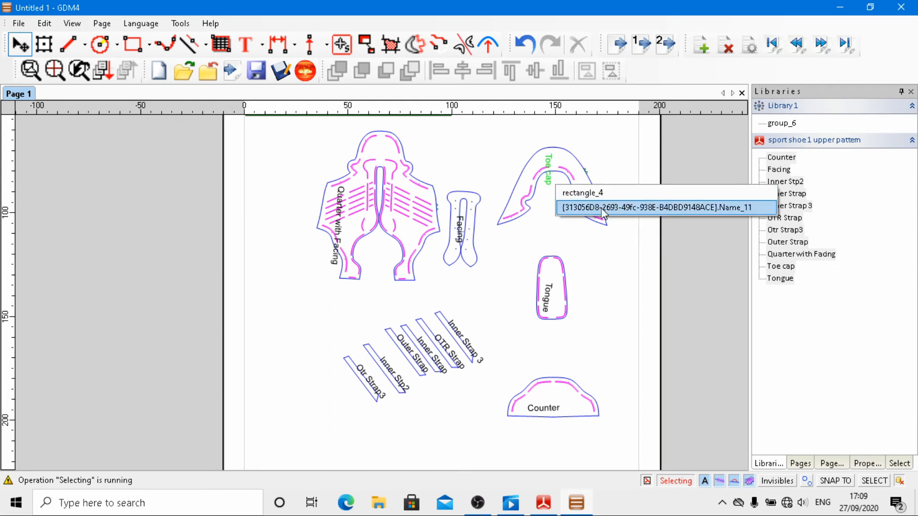
pyautogui.click(589, 211)
pyautogui.moveTo(555, 186); pyautogui.dragTo(558, 156)
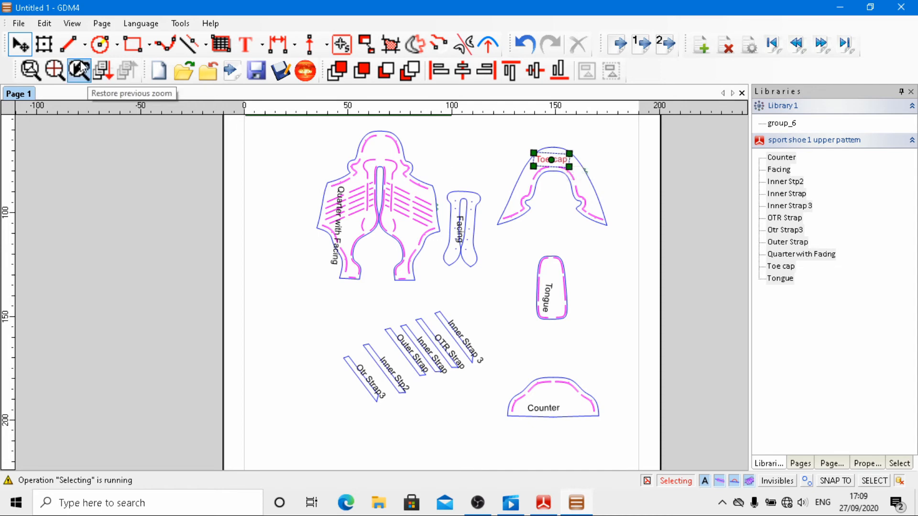
# Edit the Toe cap label's text to use bold Arial at size 12.
pyautogui.click(43, 44)
pyautogui.click(547, 170)
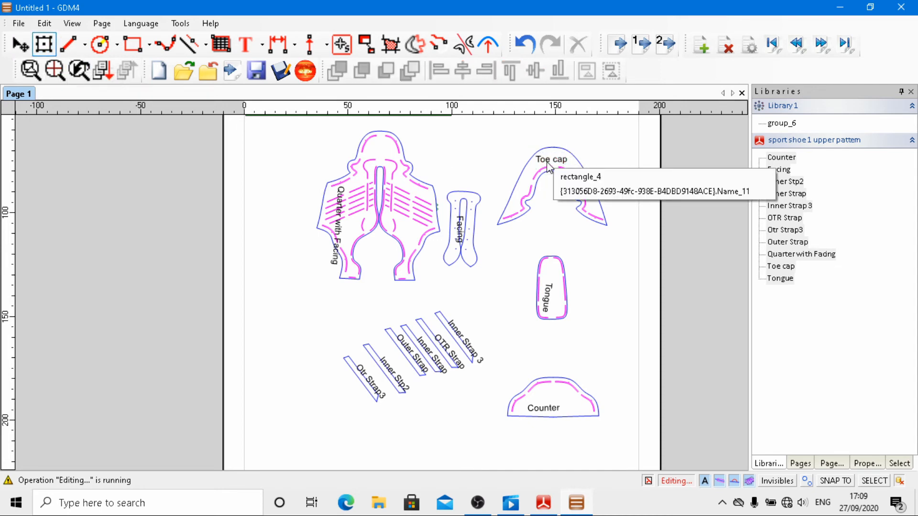
pyautogui.click(584, 193)
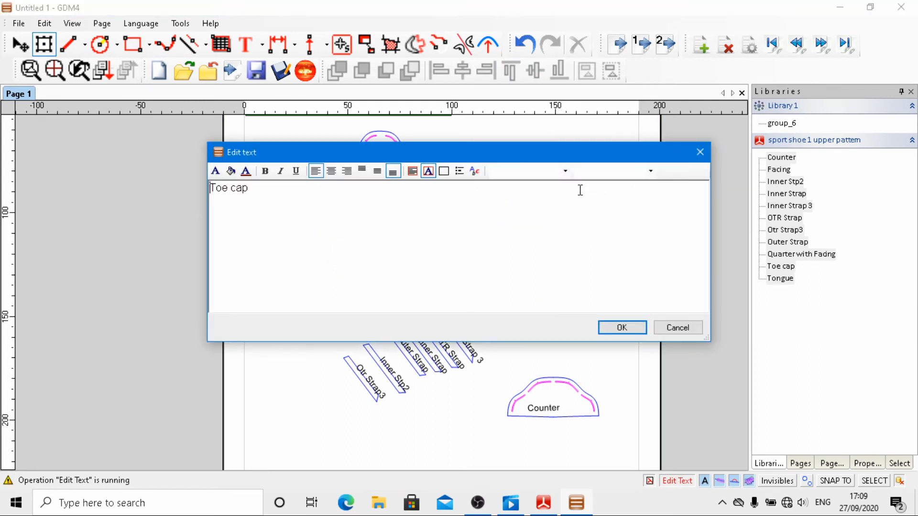
pyautogui.click(265, 172)
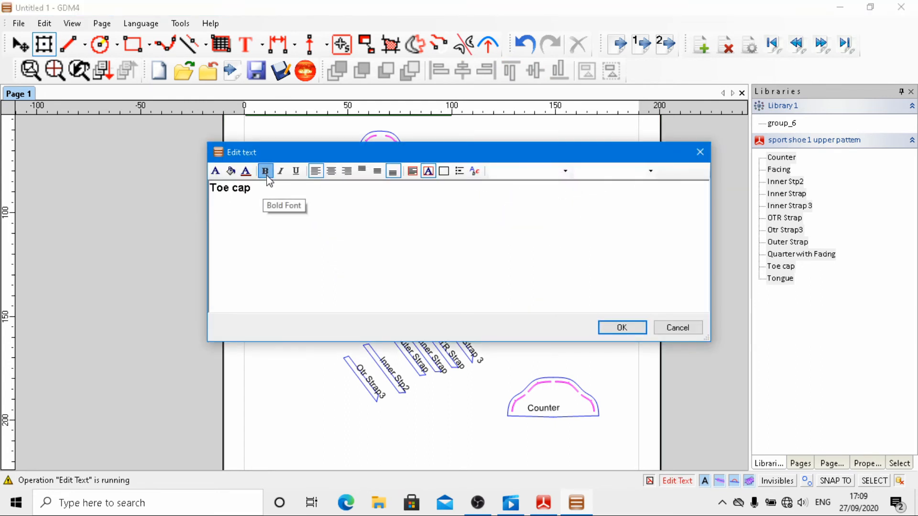
pyautogui.click(216, 172)
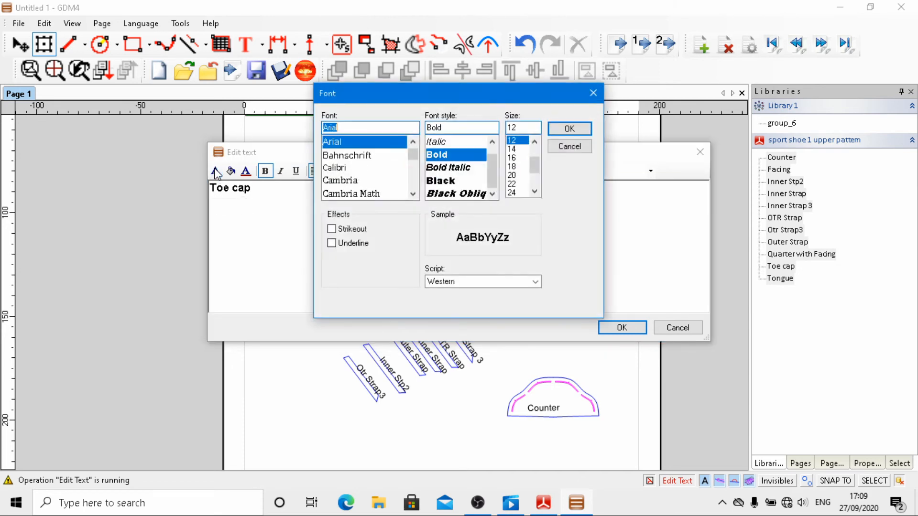
pyautogui.click(570, 129)
pyautogui.click(627, 328)
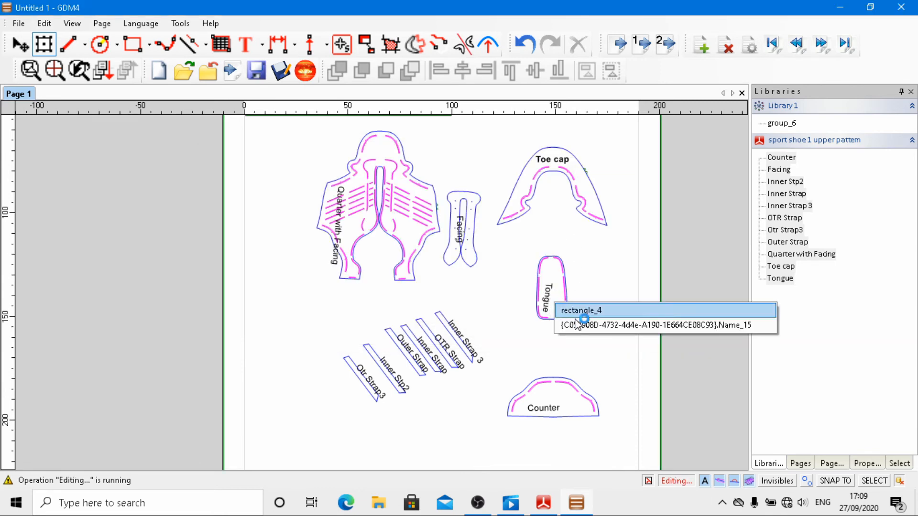
# Make the Tongue label's text bold.
pyautogui.doubleClick(544, 300)
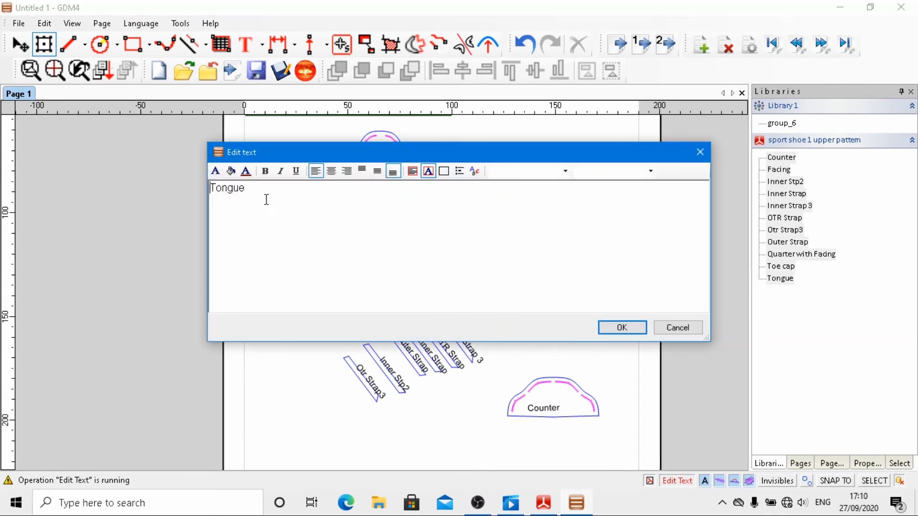
pyautogui.click(265, 171)
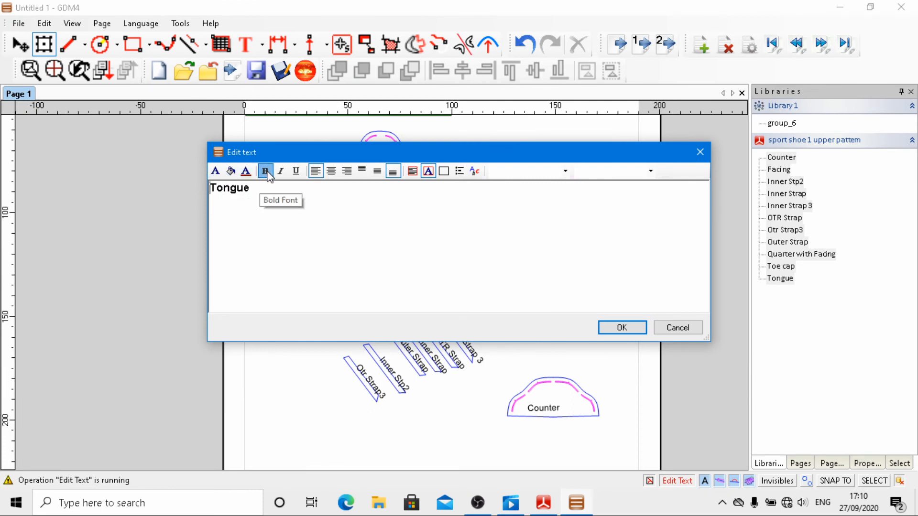
pyautogui.click(608, 329)
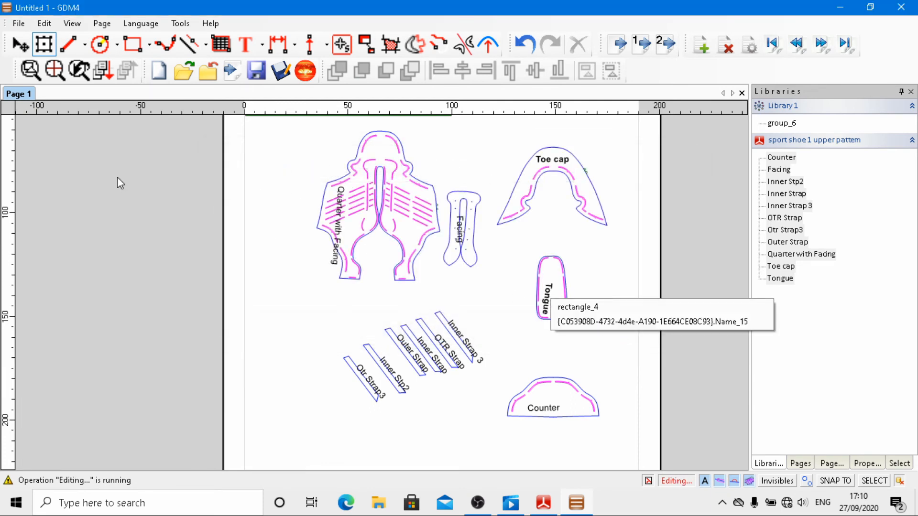
# Rotate the Tongue label to nearly horizontal and position it across the lower end of the tongue.
pyautogui.click(14, 38)
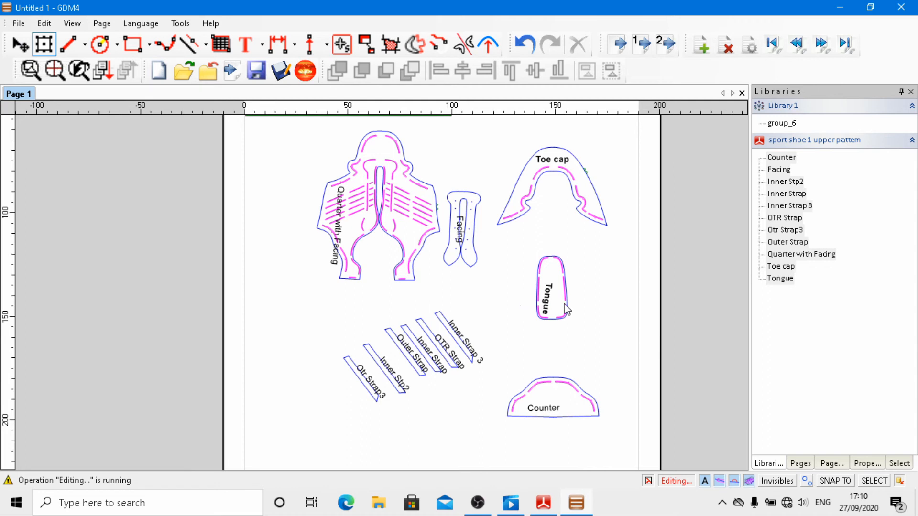
pyautogui.click(548, 300)
pyautogui.click(560, 323)
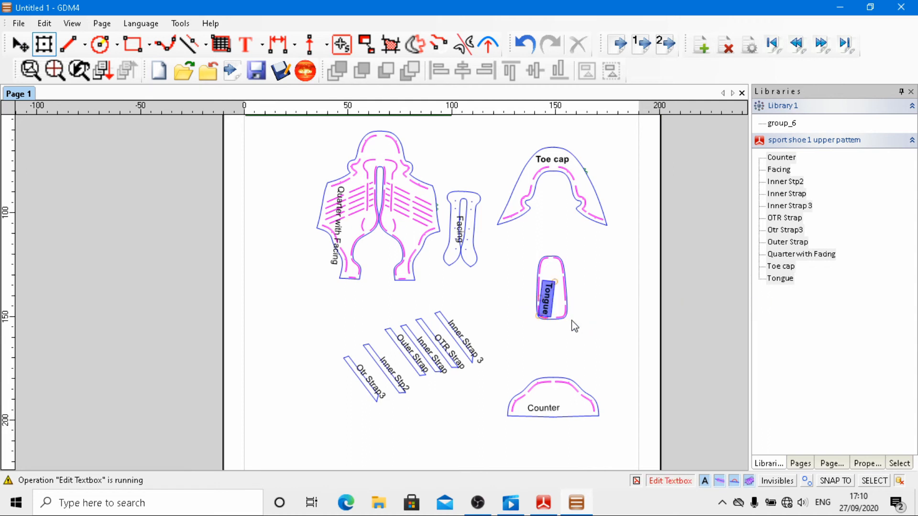
pyautogui.click(557, 307)
pyautogui.click(557, 303)
pyautogui.moveTo(558, 303); pyautogui.dragTo(565, 287)
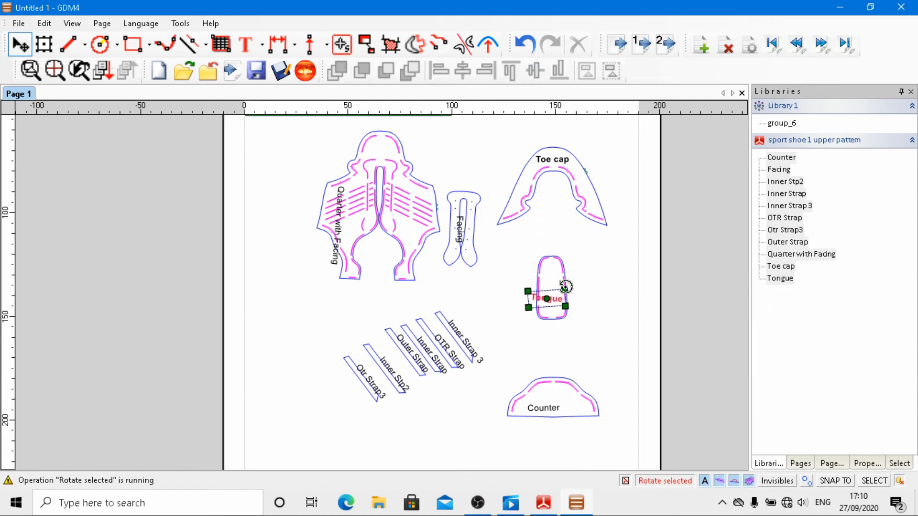
pyautogui.scroll(5, 543, 299)
pyautogui.moveTo(655, 304); pyautogui.dragTo(665, 319)
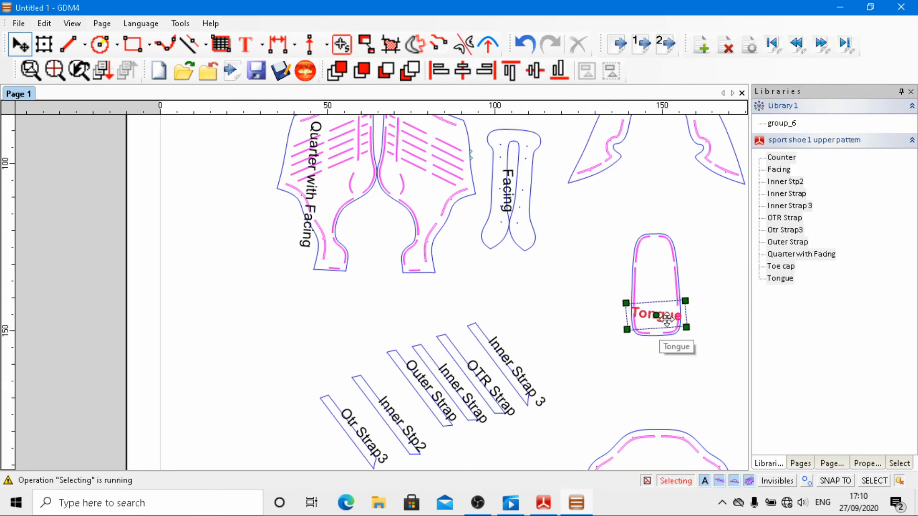
# Set the Tongue label's font size to 10, keeping bold Arial.
pyautogui.click(50, 50)
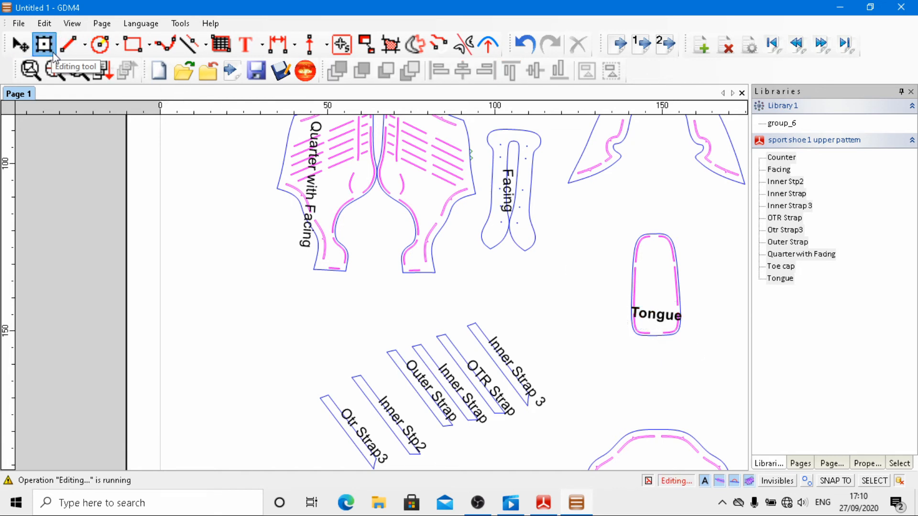
pyautogui.click(677, 319)
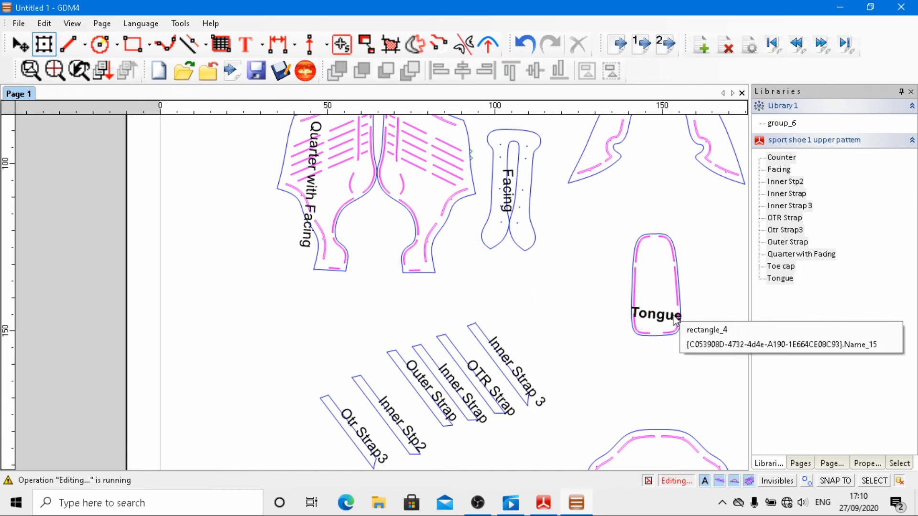
pyautogui.click(710, 342)
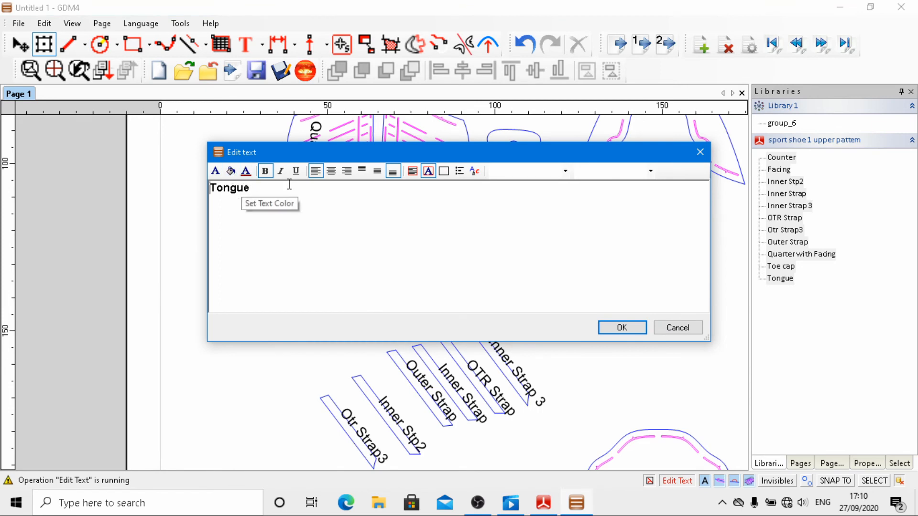
pyautogui.click(215, 171)
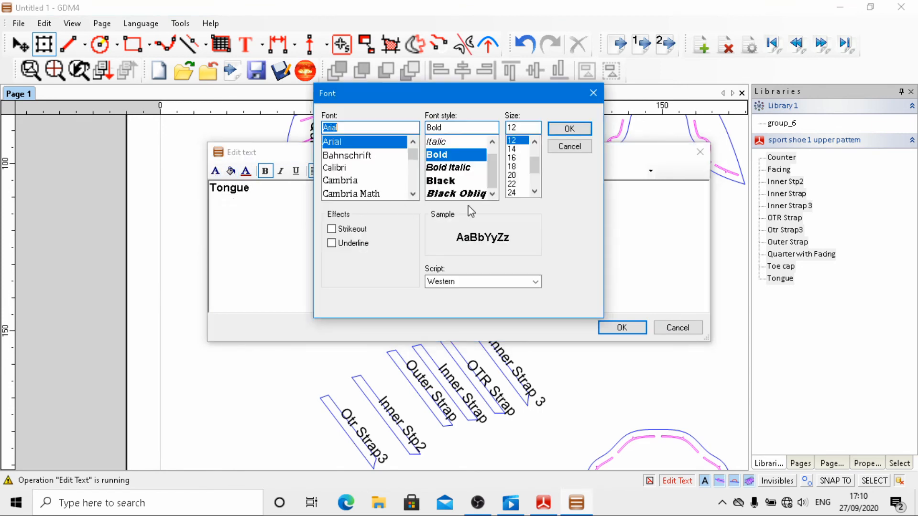
pyautogui.scroll(1, 537, 161)
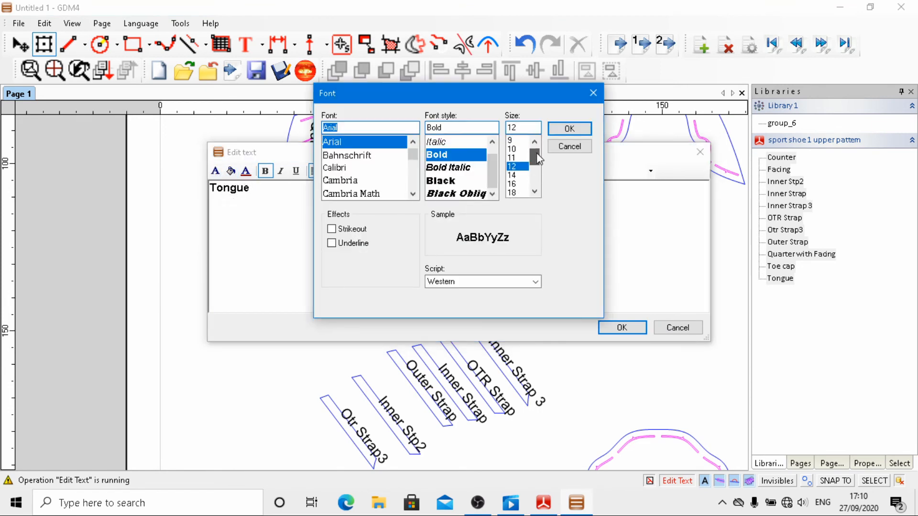
pyautogui.click(513, 150)
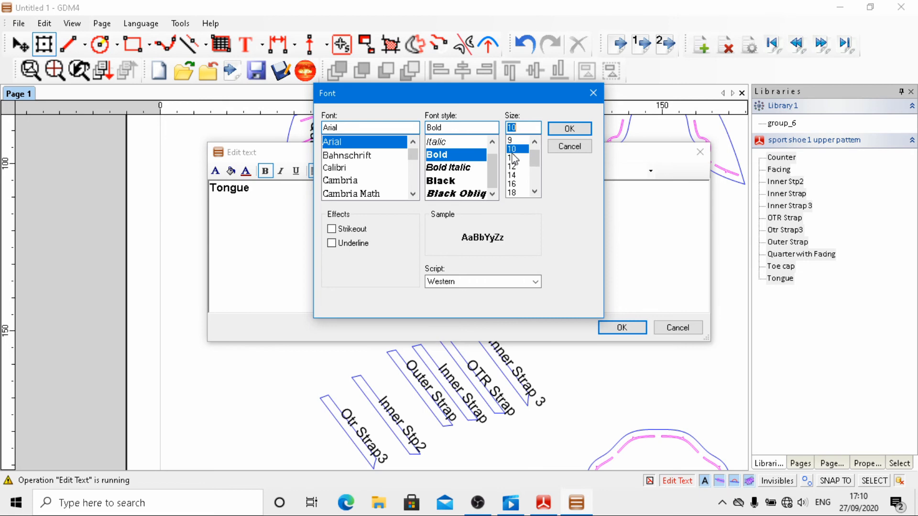
pyautogui.click(578, 129)
pyautogui.click(625, 328)
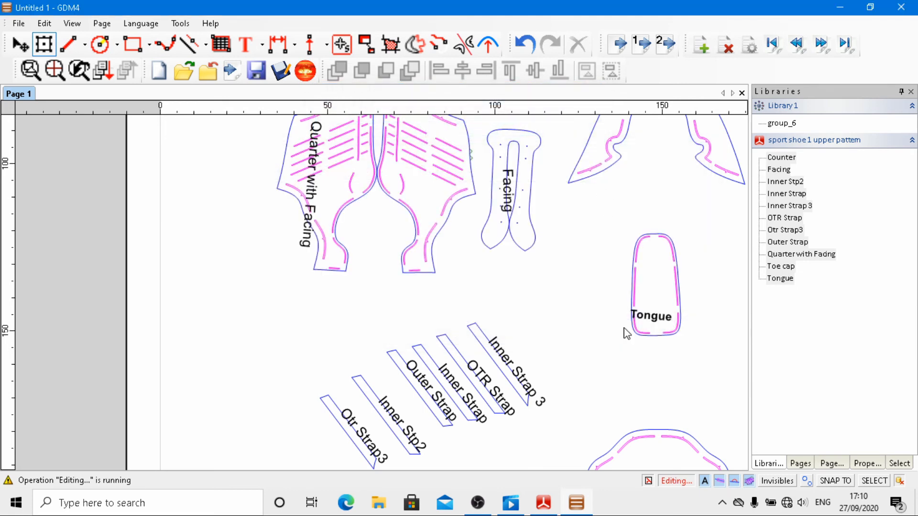
# Move the Tongue label so it sits centred inside the lower end of the tongue outline.
pyautogui.click(20, 44)
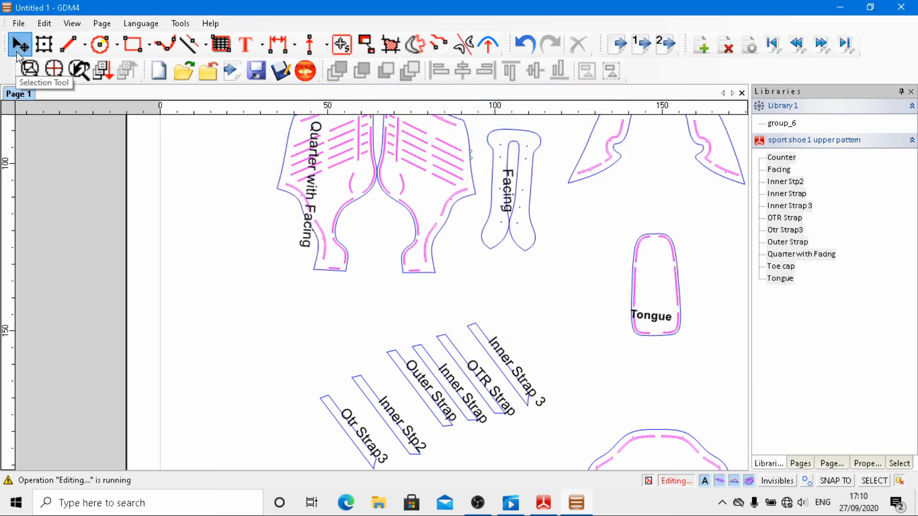
pyautogui.click(651, 316)
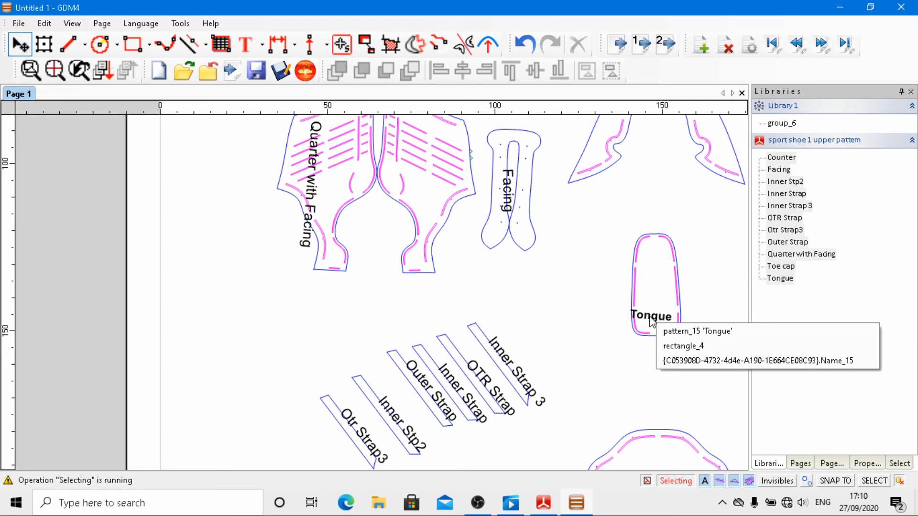
pyautogui.click(713, 361)
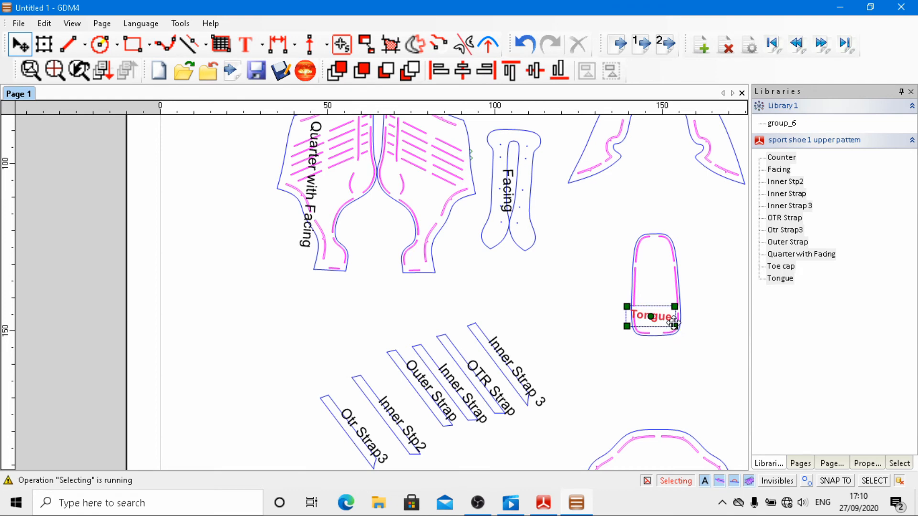
pyautogui.moveTo(678, 326); pyautogui.dragTo(662, 315)
pyautogui.click(707, 311)
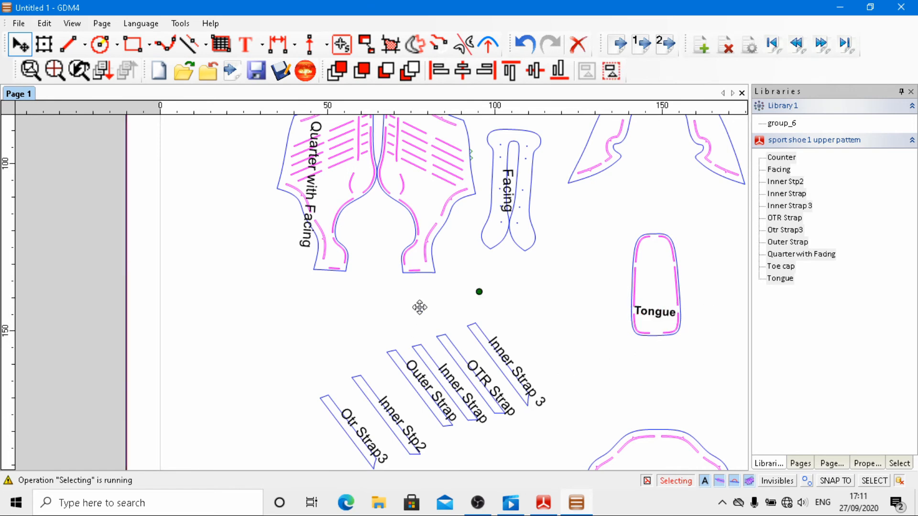
# Move the Counter name label to the centre of the counter piece, slightly above its lower edge.
pyautogui.scroll(-2, 420, 307)
pyautogui.scroll(-1, 420, 308)
pyautogui.scroll(2, 535, 424)
pyautogui.scroll(-2, 485, 293)
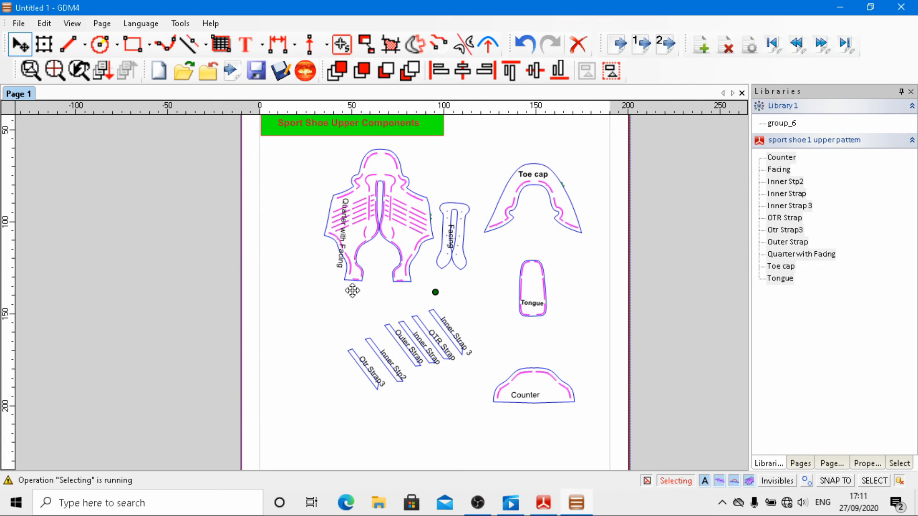
pyautogui.scroll(-3, 353, 289)
pyautogui.scroll(2, 423, 364)
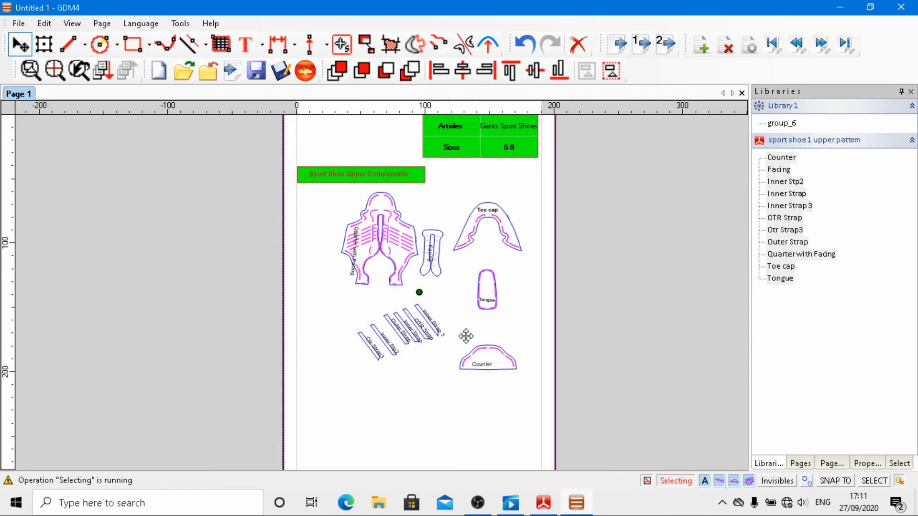
pyautogui.moveTo(455, 331); pyautogui.dragTo(539, 408)
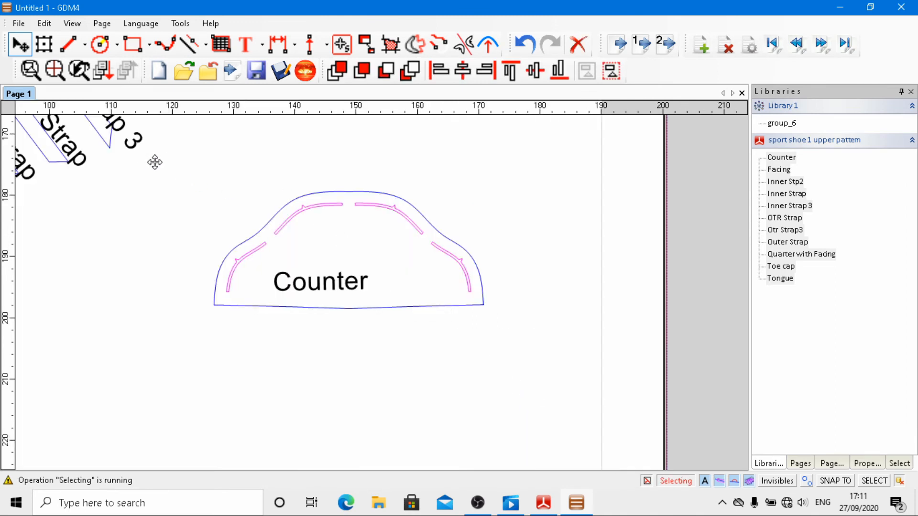
pyautogui.moveTo(155, 163); pyautogui.dragTo(523, 369)
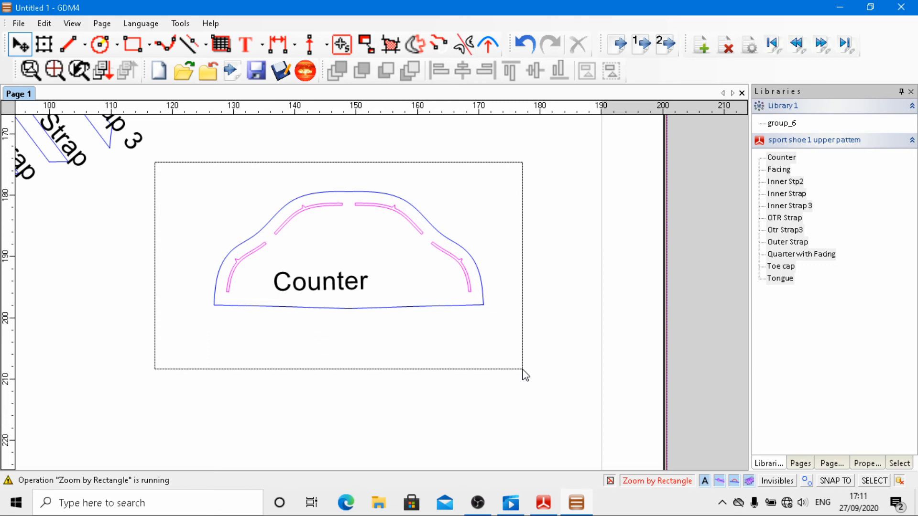
pyautogui.moveTo(522, 370); pyautogui.dragTo(523, 368)
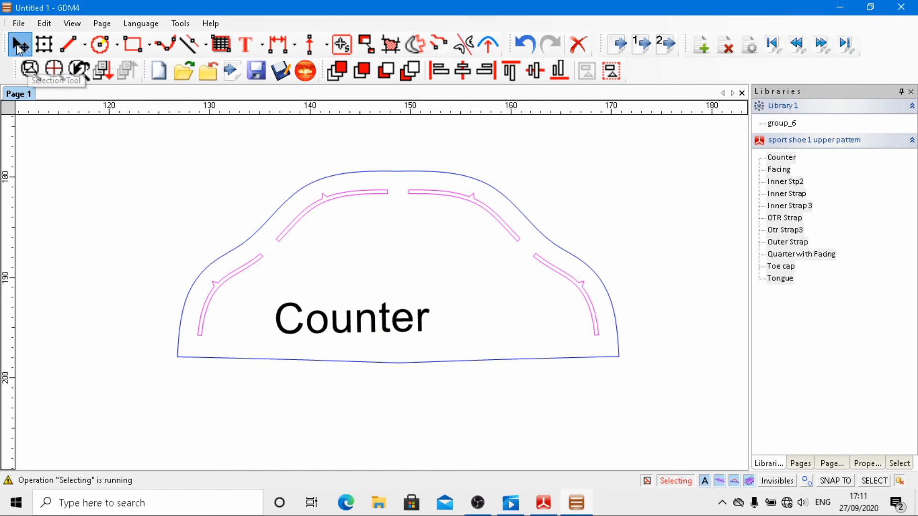
pyautogui.click(367, 323)
pyautogui.rightClick(366, 324)
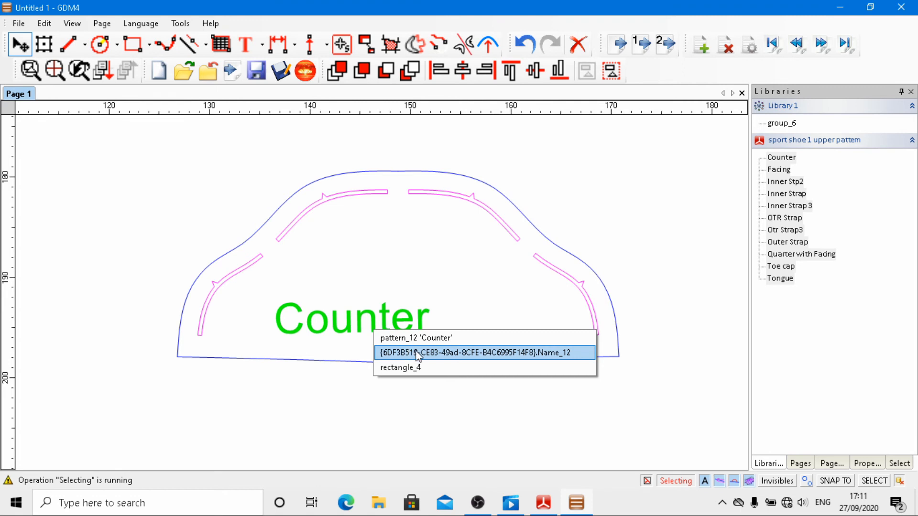
pyautogui.click(441, 354)
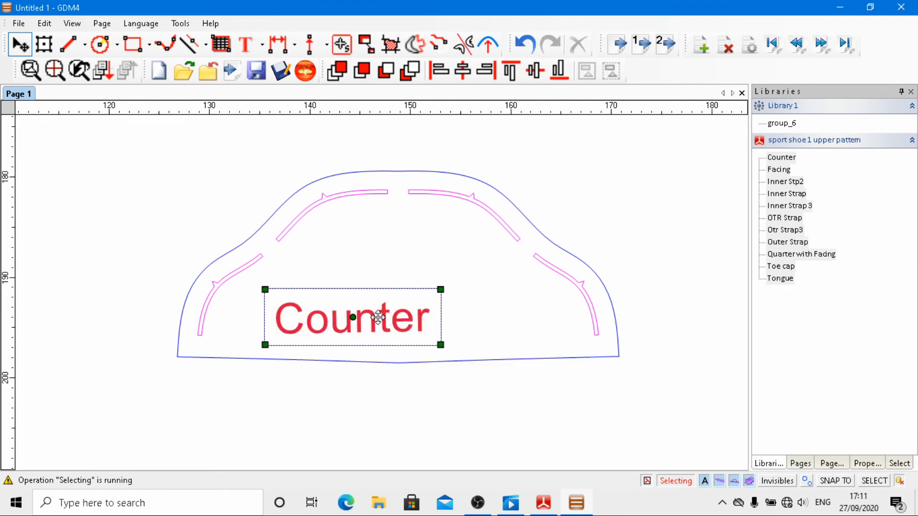
pyautogui.moveTo(379, 317); pyautogui.dragTo(414, 303)
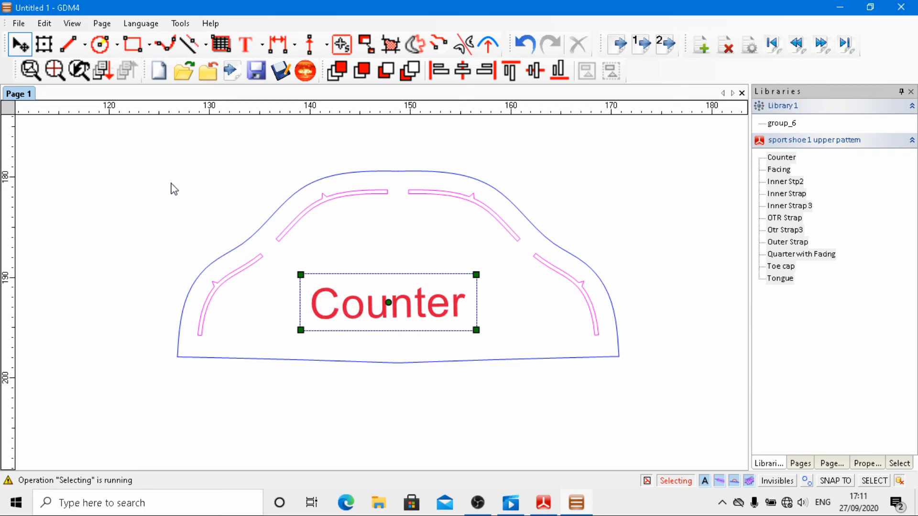
pyautogui.moveTo(383, 301); pyautogui.dragTo(401, 301)
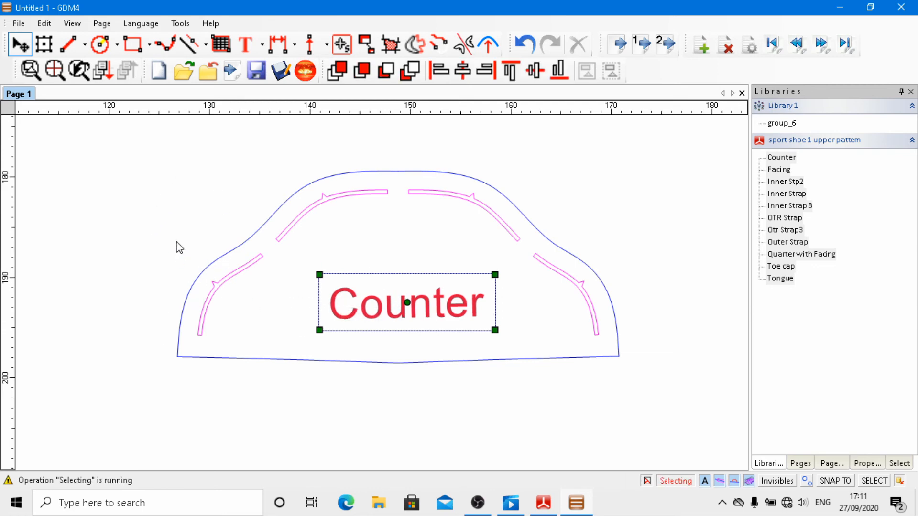
pyautogui.click(174, 218)
# Change the Quarter with Facing label's text to "QTR with Facing" and make it bold.
pyautogui.scroll(-5, 354, 306)
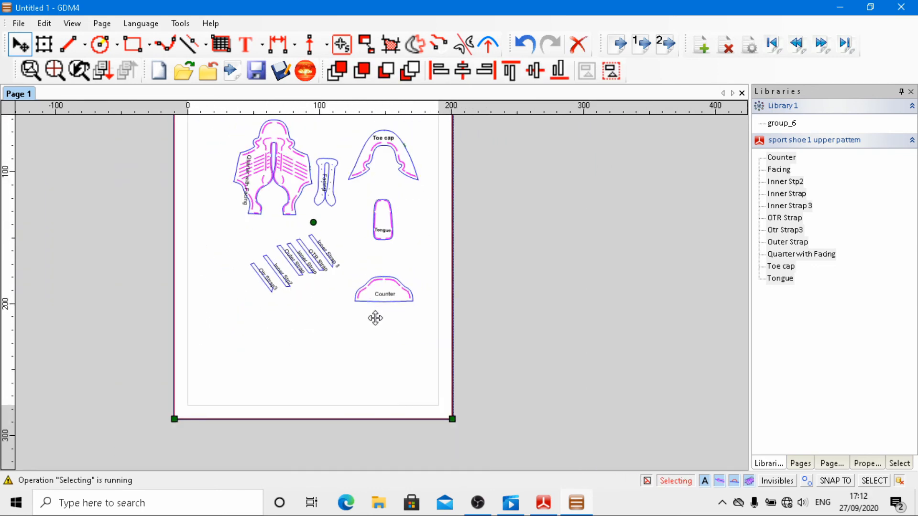
pyautogui.scroll(-2, 253, 157)
pyautogui.scroll(2, 283, 180)
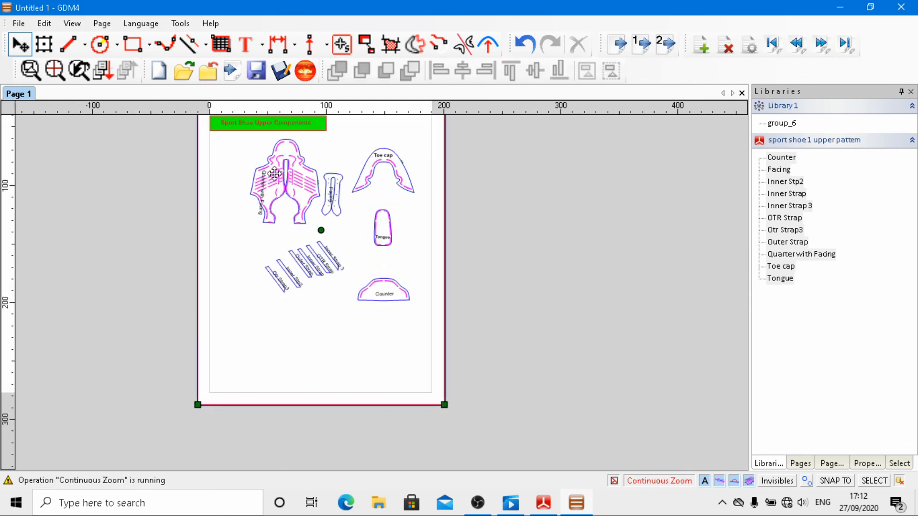
pyautogui.moveTo(259, 165); pyautogui.dragTo(331, 234)
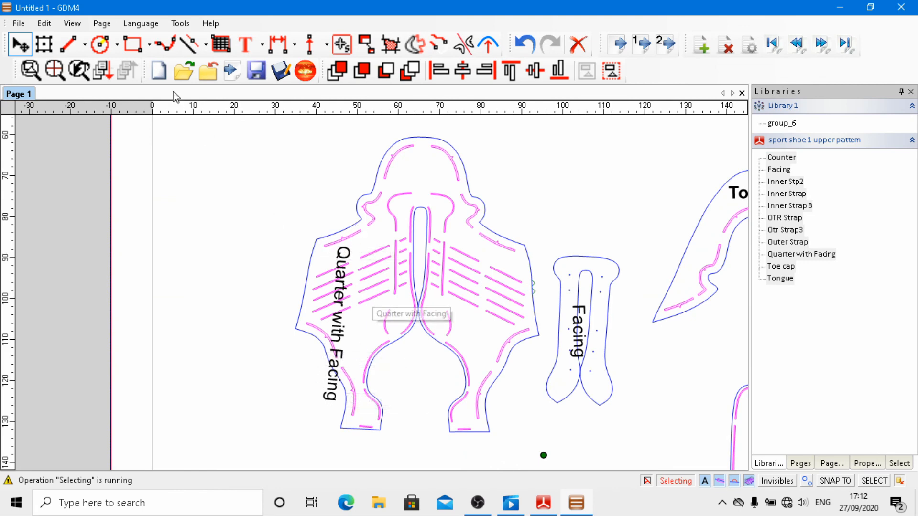
pyautogui.click(44, 44)
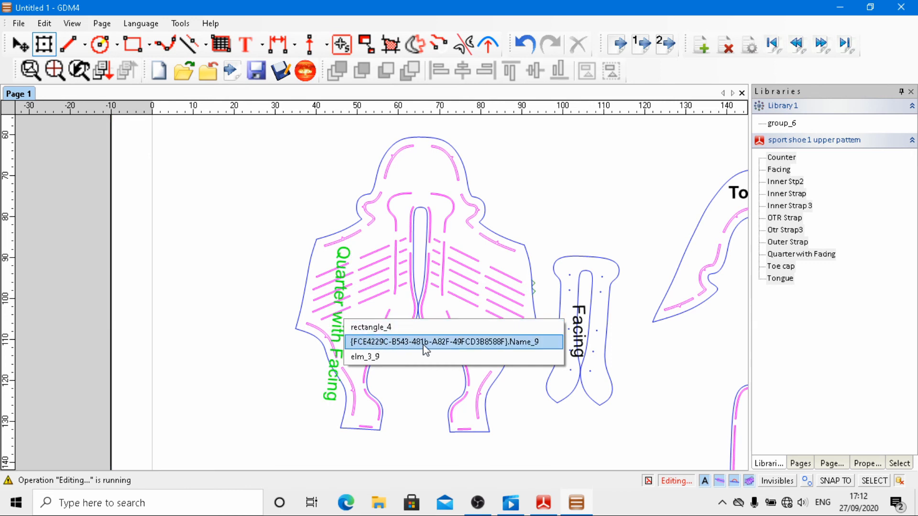
pyautogui.doubleClick(423, 342)
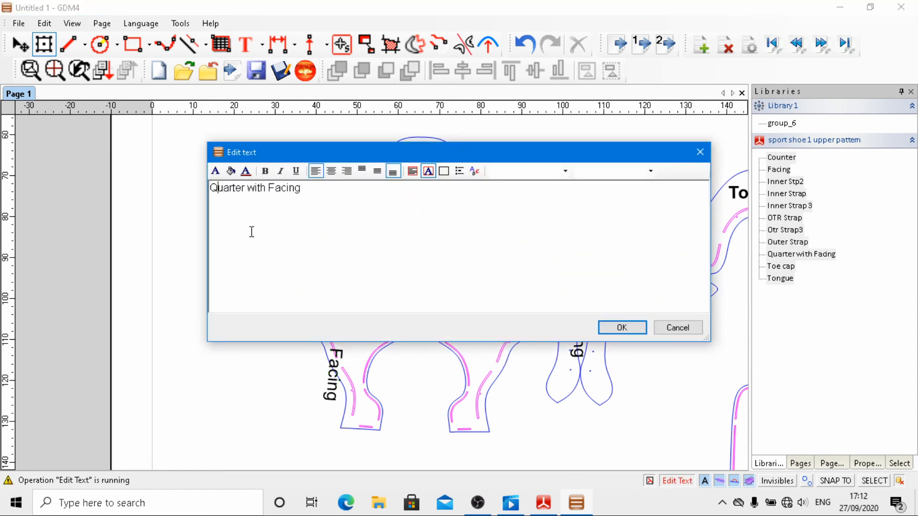
pyautogui.press('BackSpace')
pyautogui.press('BackSpace')
pyautogui.press('BackSpace')
pyautogui.press('BackSpace')
pyautogui.press('BackSpace')
pyautogui.press('BackSpace')
pyautogui.press('BackSpace')
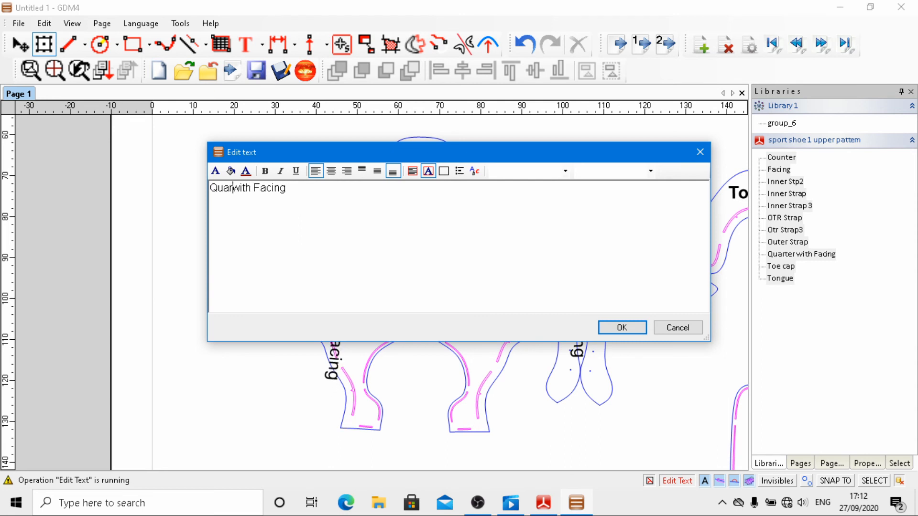
pyautogui.write('tr')
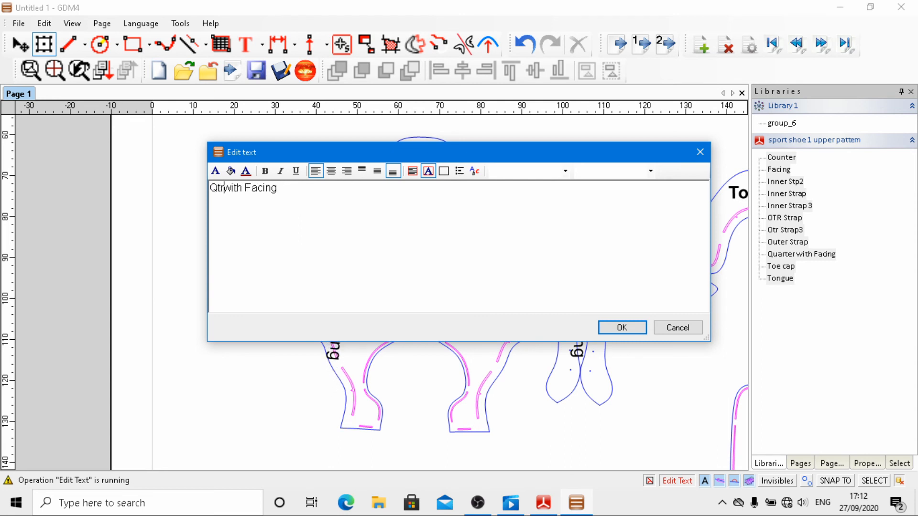
pyautogui.press('BackSpace')
pyautogui.press('BackSpace')
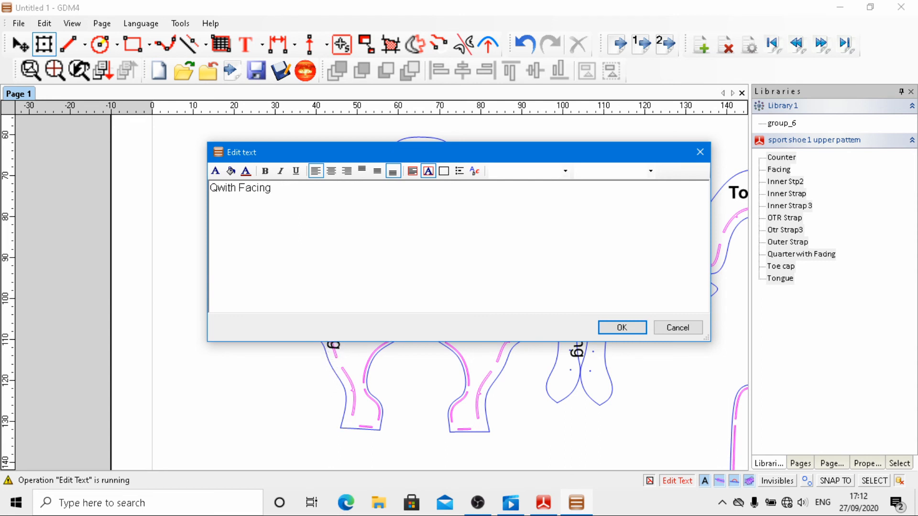
pyautogui.write('TR')
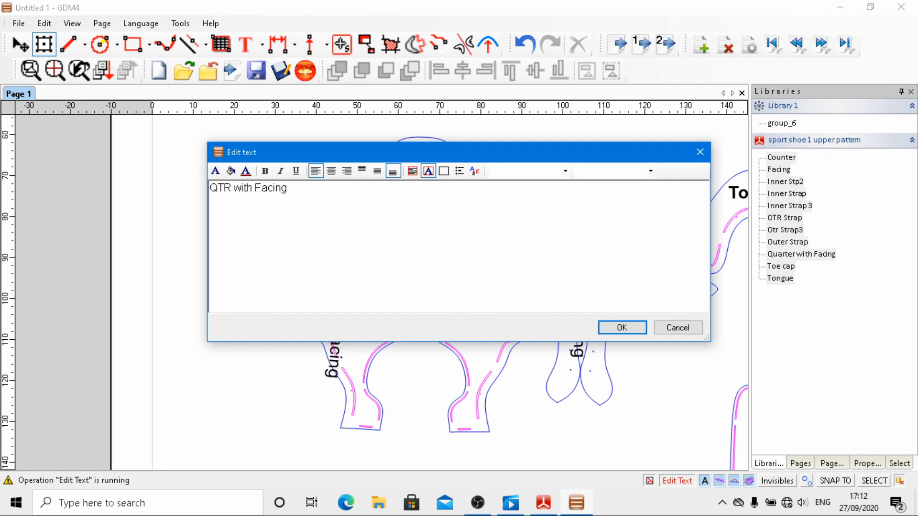
pyautogui.click(265, 171)
pyautogui.click(617, 328)
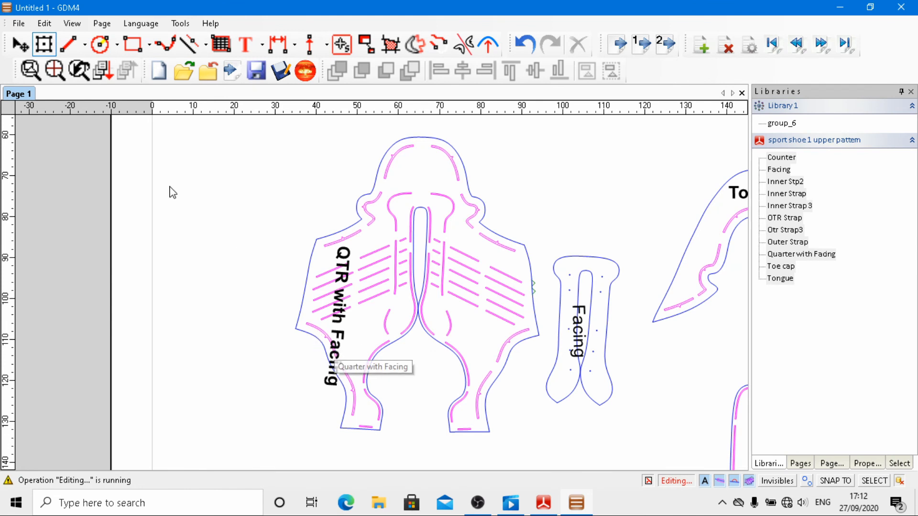
# Rotate the QTR with Facing label to nearly horizontal and position it across the quarter, below the slanted stitch lines.
pyautogui.click(15, 47)
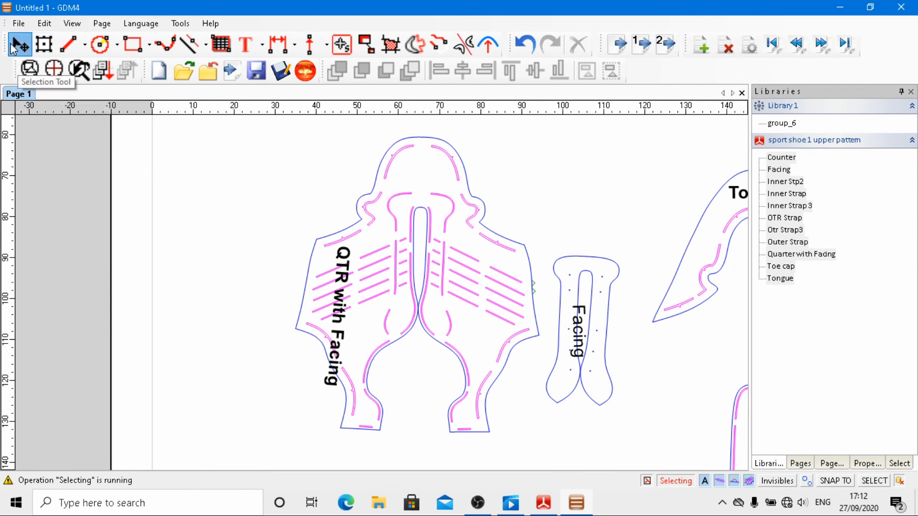
pyautogui.click(342, 304)
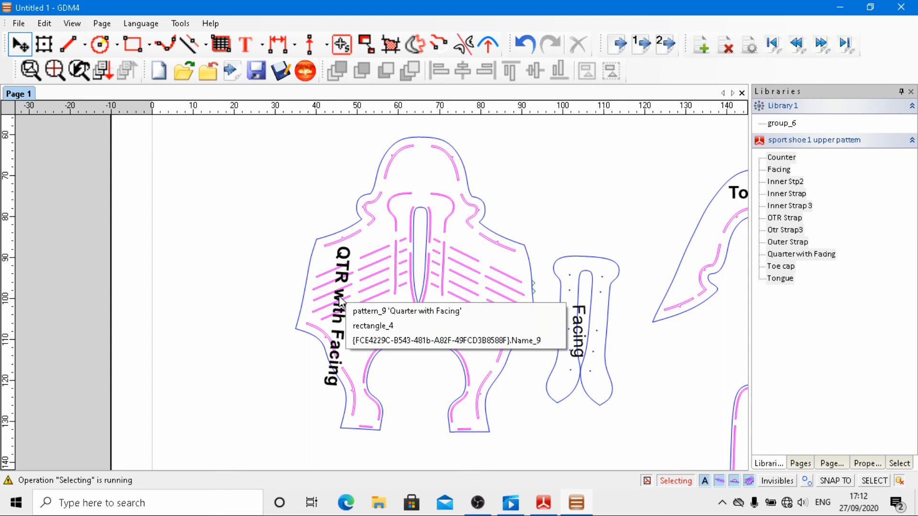
pyautogui.click(406, 338)
pyautogui.moveTo(355, 391); pyautogui.dragTo(416, 301)
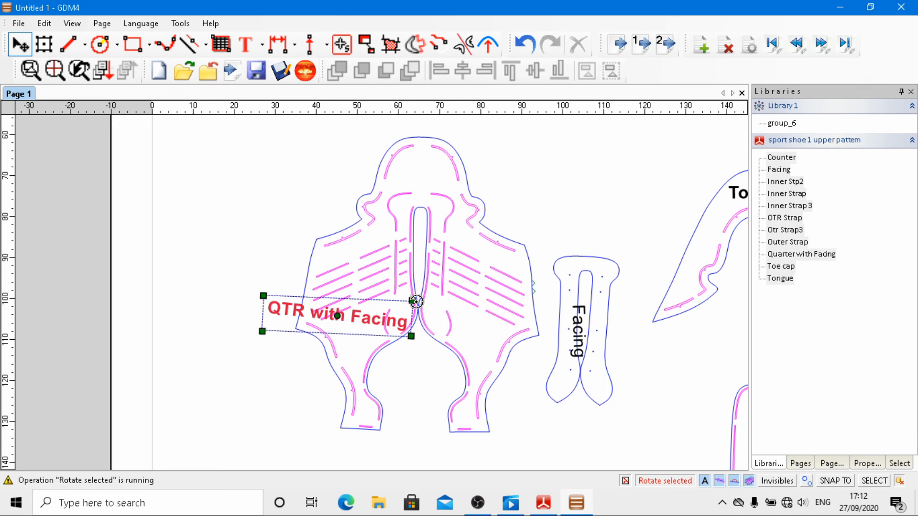
pyautogui.moveTo(338, 316); pyautogui.dragTo(364, 317)
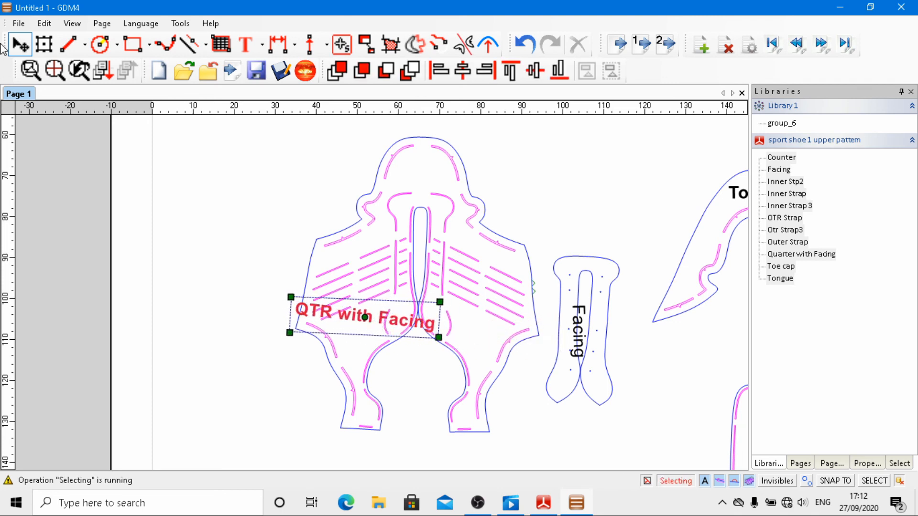
# Shorten the QTR with Facing label's text to "QTR w/T F".
pyautogui.click(44, 44)
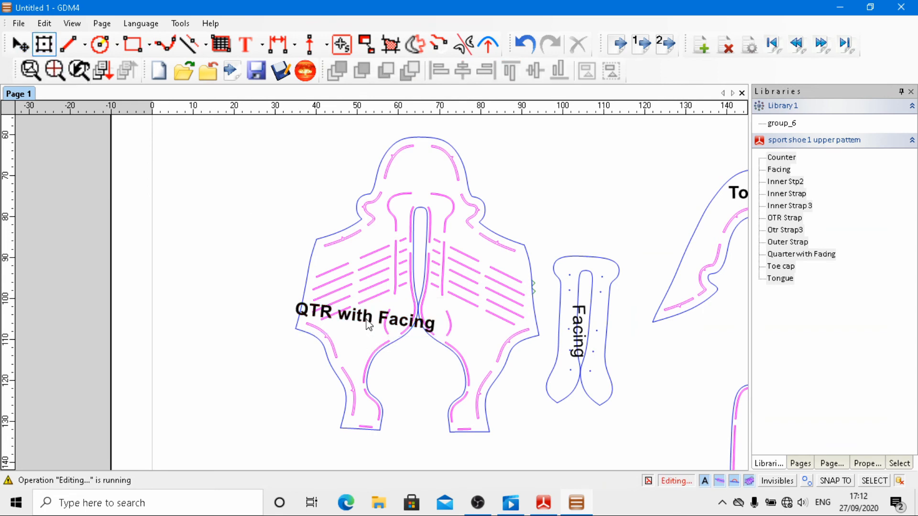
pyautogui.doubleClick(417, 350)
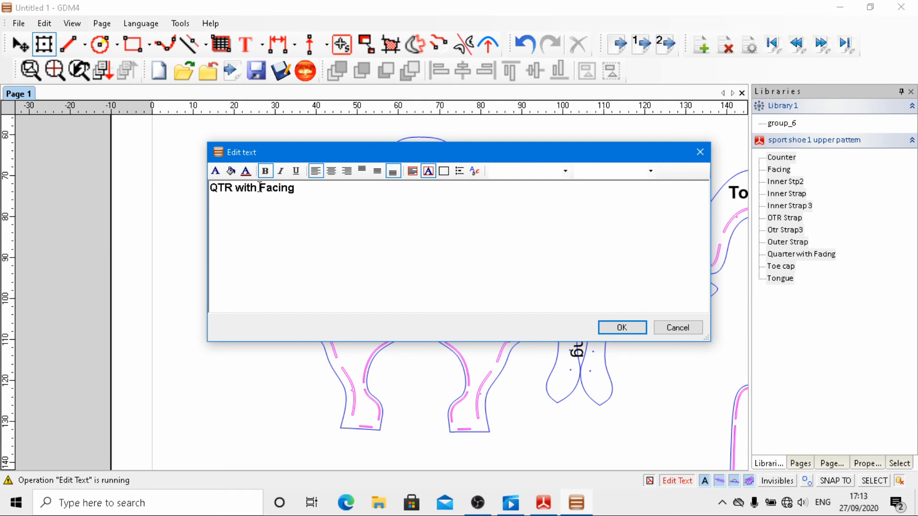
pyautogui.press('BackSpace')
pyautogui.press('BackSpace')
pyautogui.press('BackSpace')
pyautogui.write('/T F')
pyautogui.click(622, 328)
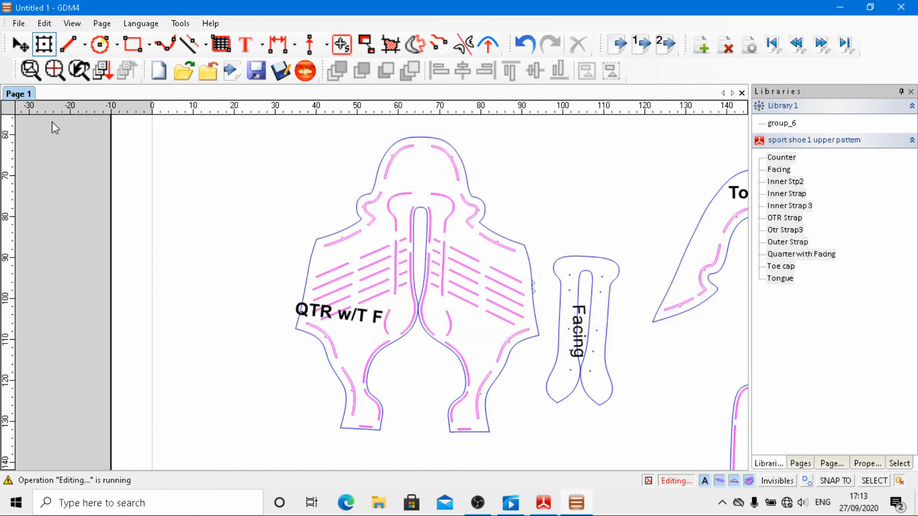
# Level the QTR w/T F label and shift it inside the quarter's left half, just below the slanted stitch lines.
pyautogui.click(20, 46)
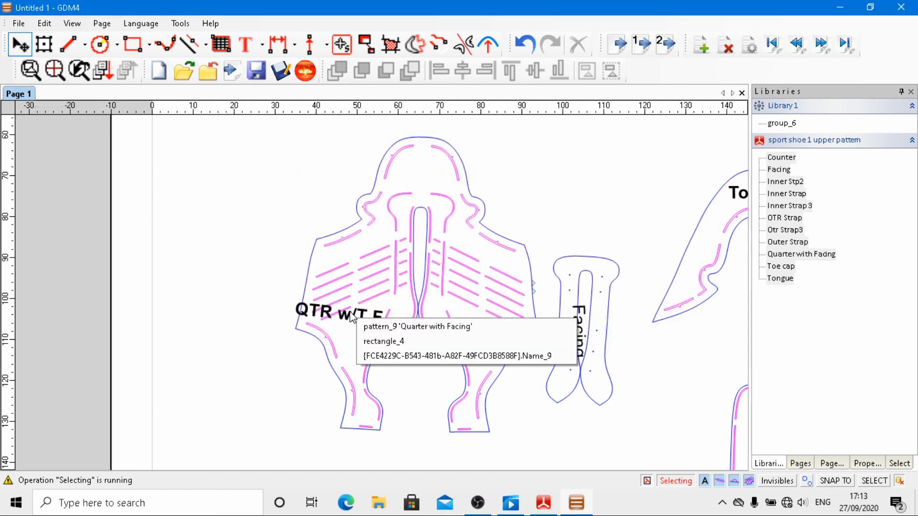
pyautogui.click(403, 357)
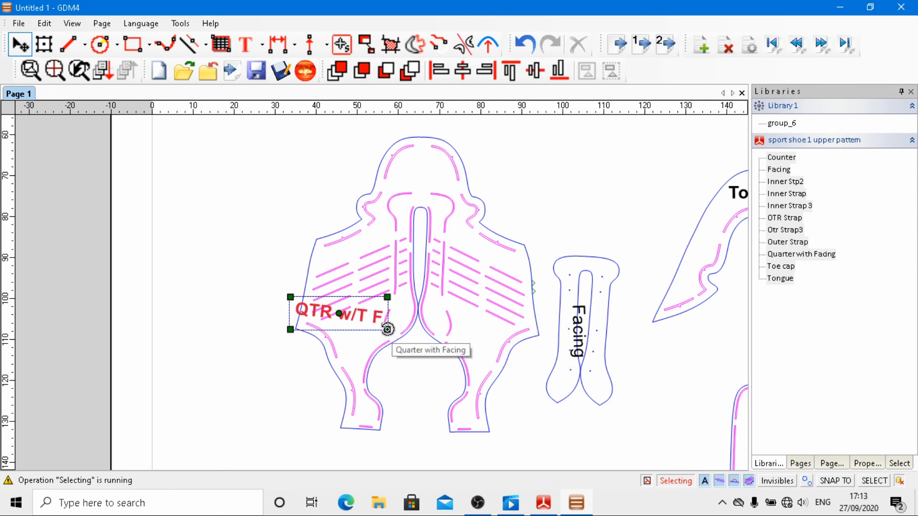
pyautogui.moveTo(389, 328)
pyautogui.mouseDown()
pyautogui.moveTo(493, 331)
pyautogui.moveTo(381, 308)
pyautogui.moveTo(369, 315)
pyautogui.moveTo(372, 324)
pyautogui.mouseUp()
pyautogui.click(160, 283)
pyautogui.scroll(-6, 203, 331)
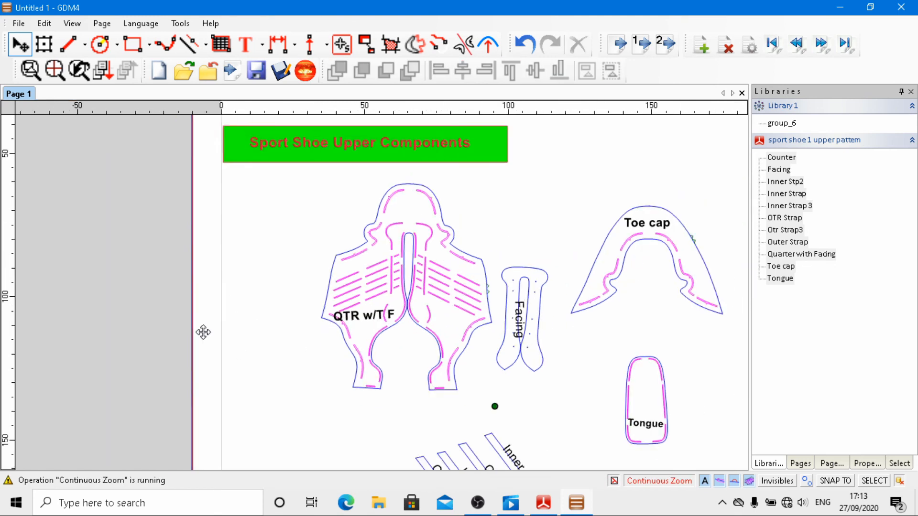
# Make the Facing label bold and set its font size to 10.
pyautogui.scroll(6, 541, 320)
pyautogui.scroll(-4, 532, 318)
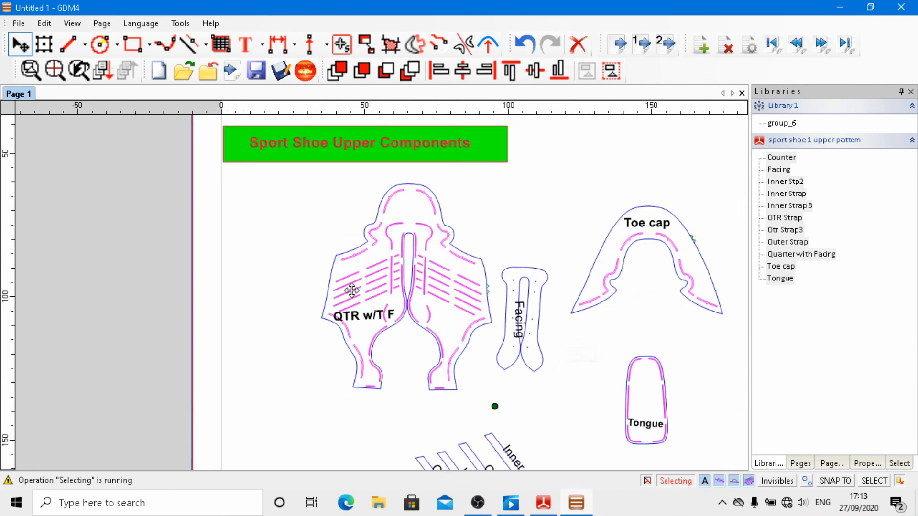
pyautogui.moveTo(445, 252); pyautogui.dragTo(532, 375)
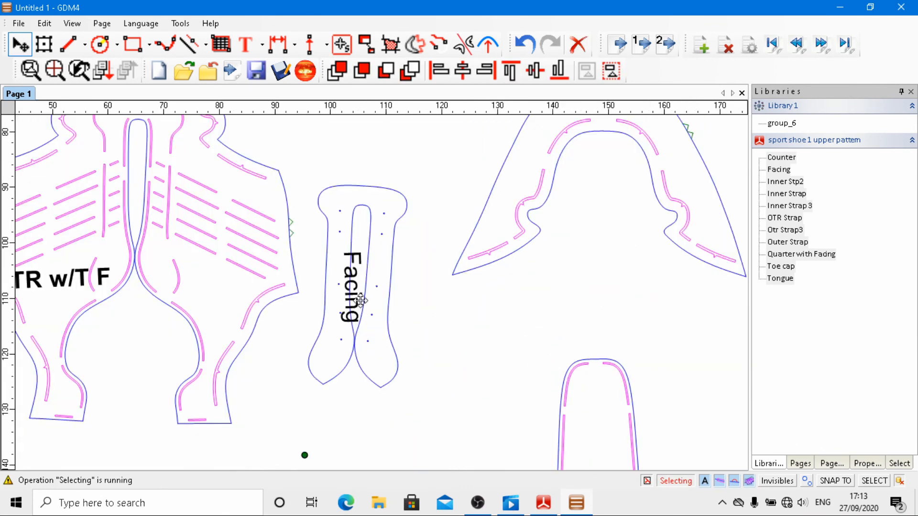
pyautogui.click(43, 44)
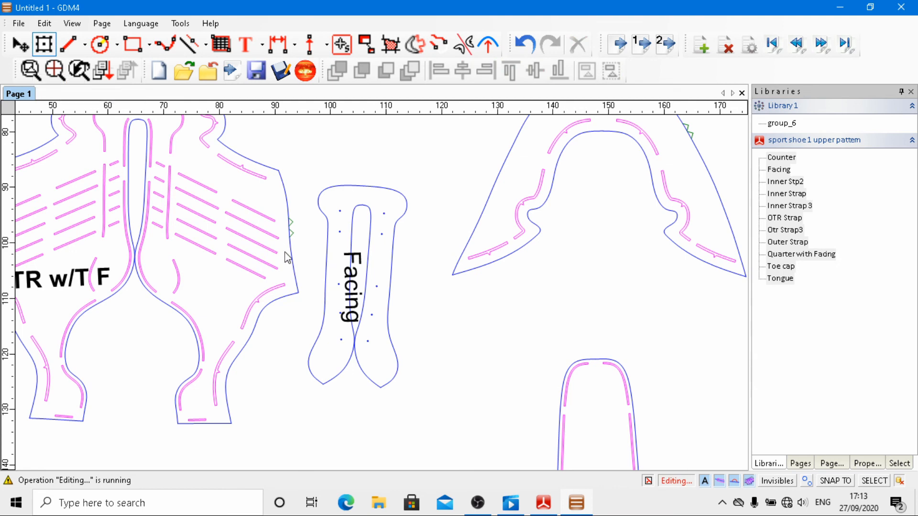
pyautogui.doubleClick(356, 320)
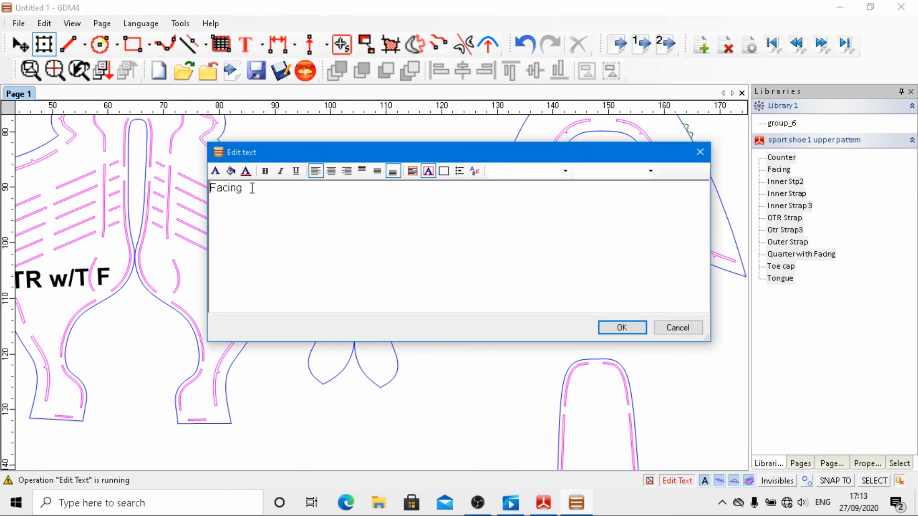
pyautogui.click(265, 171)
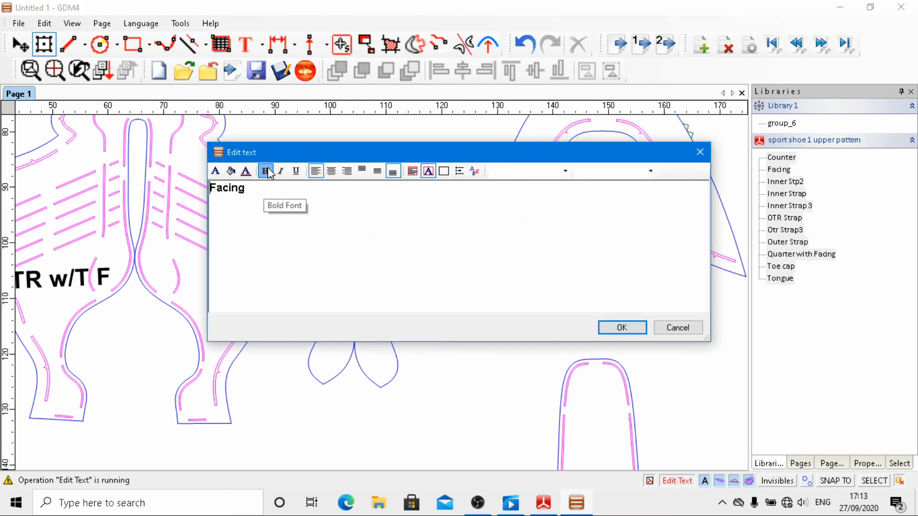
pyautogui.click(215, 170)
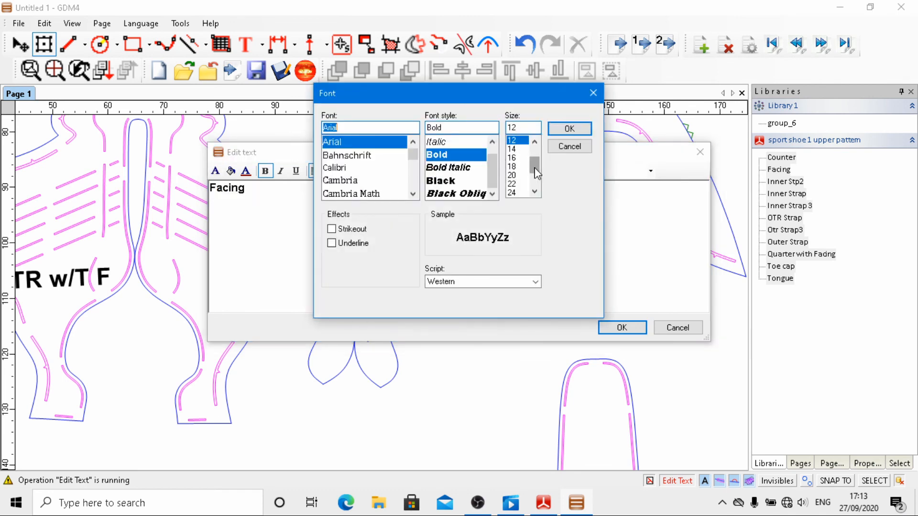
pyautogui.moveTo(536, 173); pyautogui.dragTo(537, 163)
pyautogui.click(511, 158)
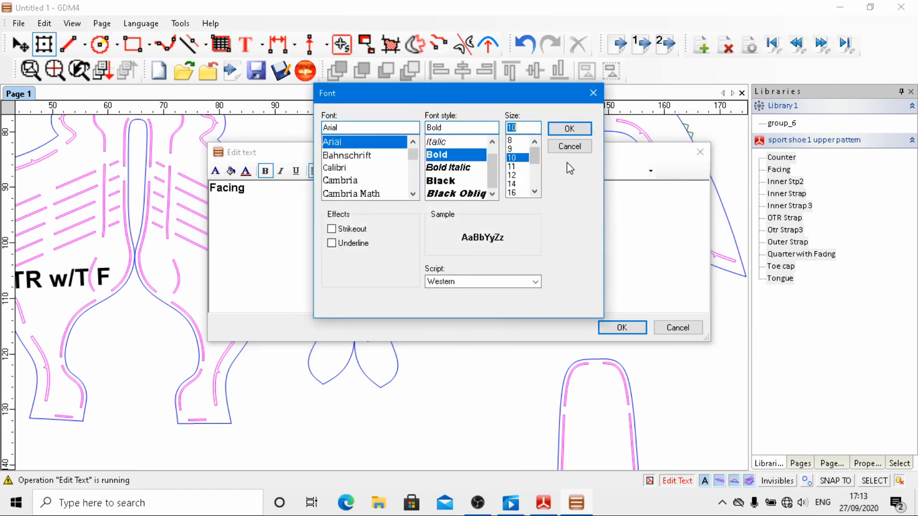
pyautogui.click(569, 129)
pyautogui.click(621, 327)
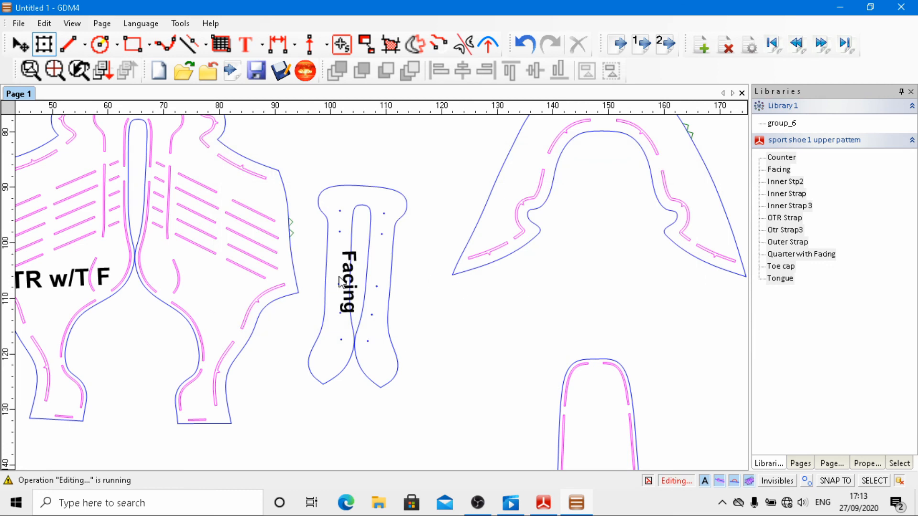
# Rotate the Facing label to horizontal and place it inside the wide upper end of the facing piece.
pyautogui.click(20, 44)
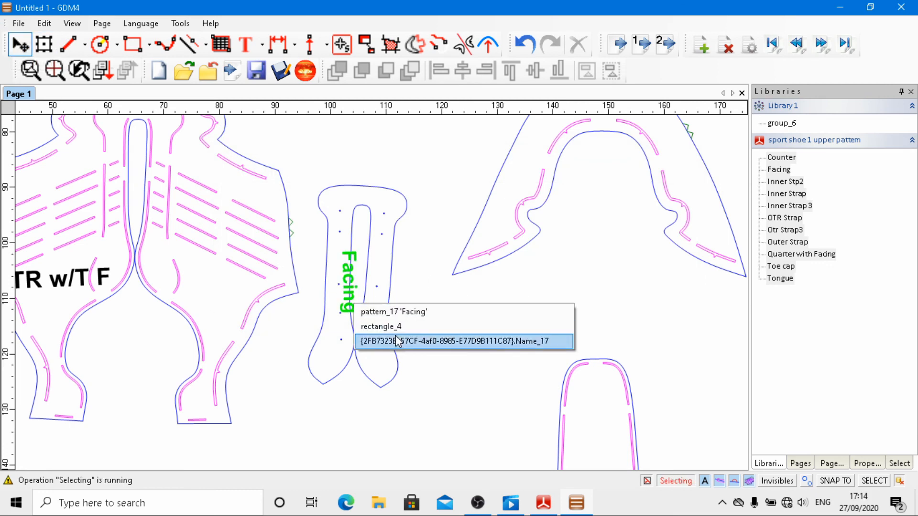
pyautogui.click(350, 301)
pyautogui.moveTo(362, 317); pyautogui.dragTo(359, 202)
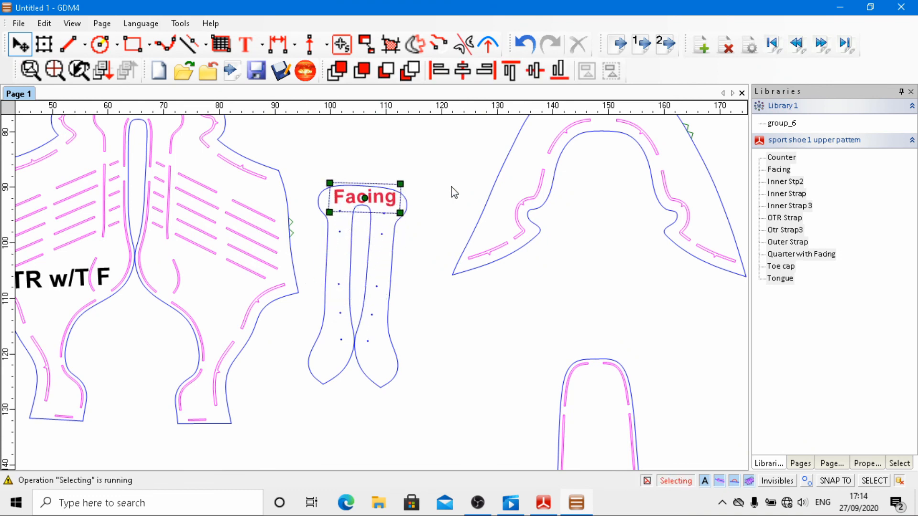
pyautogui.click(452, 187)
# Change the Inner Strap 3 label's text to "LS-3" and make it bold.
pyautogui.scroll(-3, 332, 164)
pyautogui.scroll(-4, 333, 159)
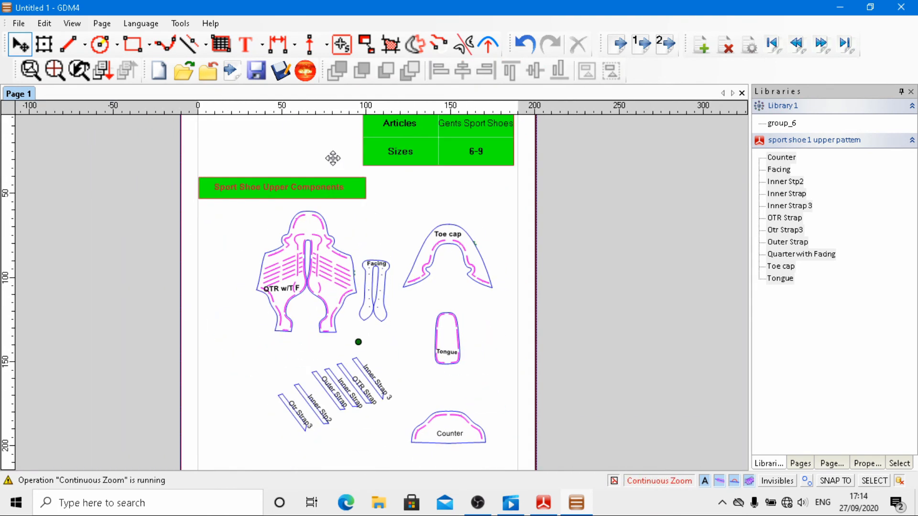
pyautogui.scroll(-4, 300, 236)
pyautogui.scroll(2, 348, 434)
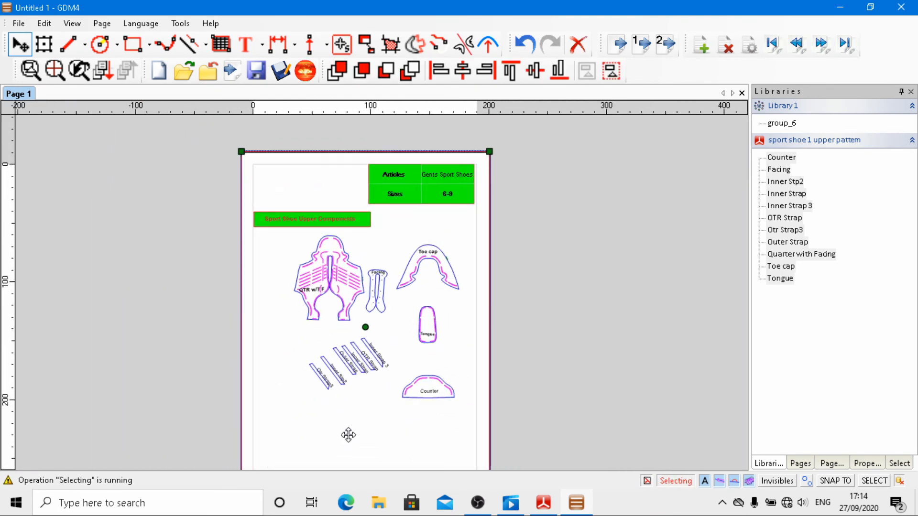
pyautogui.scroll(-2, 353, 338)
pyautogui.moveTo(272, 316); pyautogui.dragTo(421, 396, button='middle')
pyautogui.scroll(-1, 541, 244)
pyautogui.scroll(2, 541, 244)
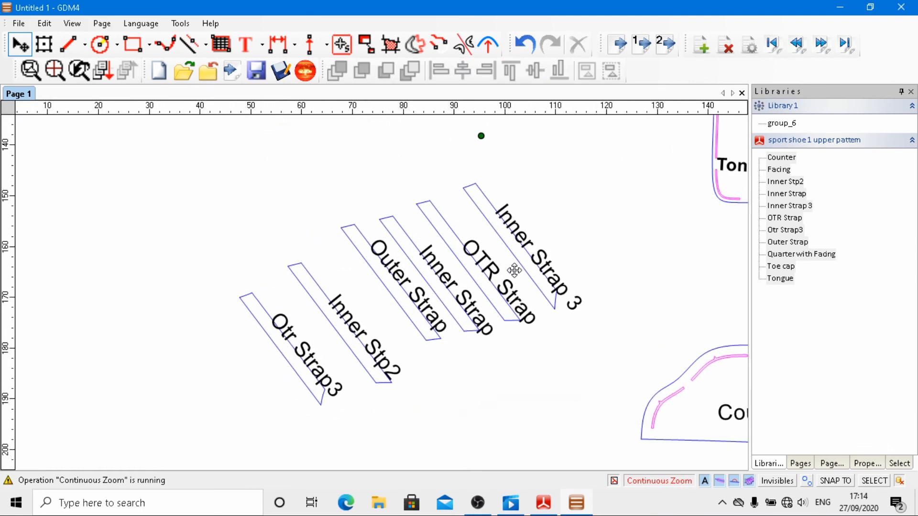
pyautogui.click(478, 194)
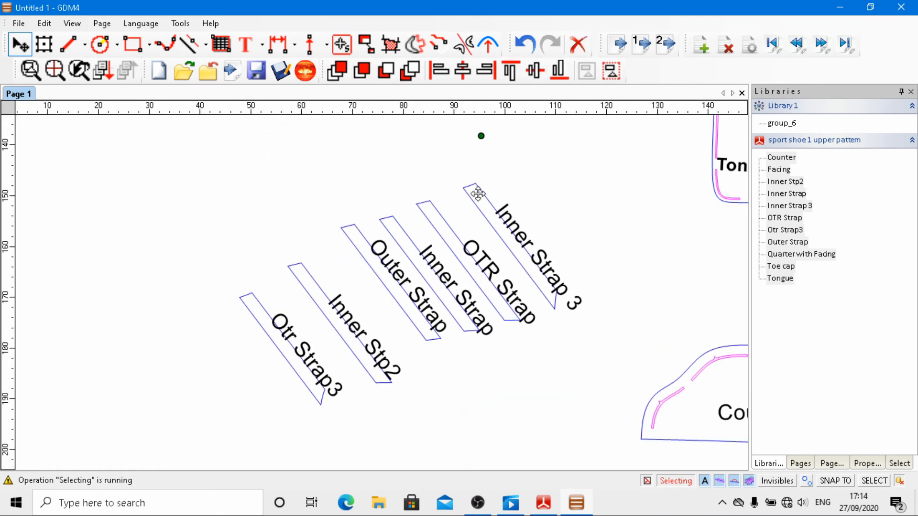
pyautogui.click(44, 45)
pyautogui.click(521, 233)
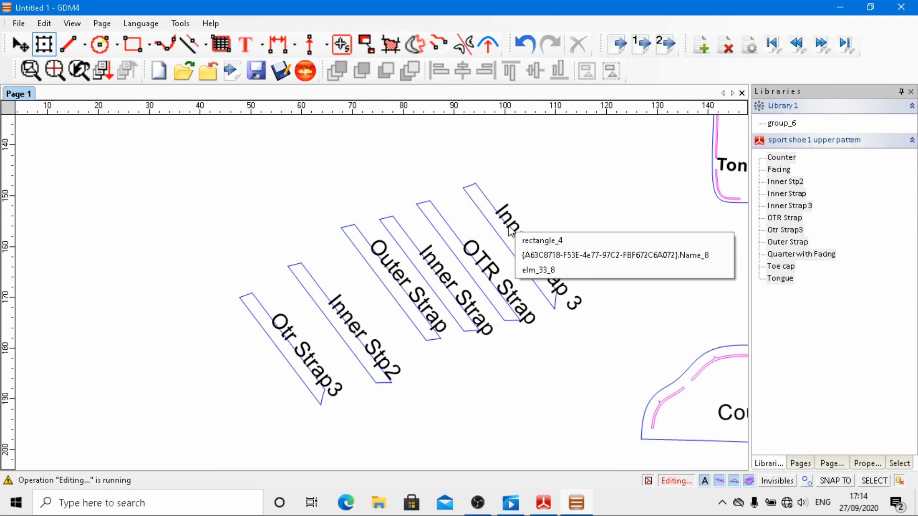
pyautogui.click(571, 256)
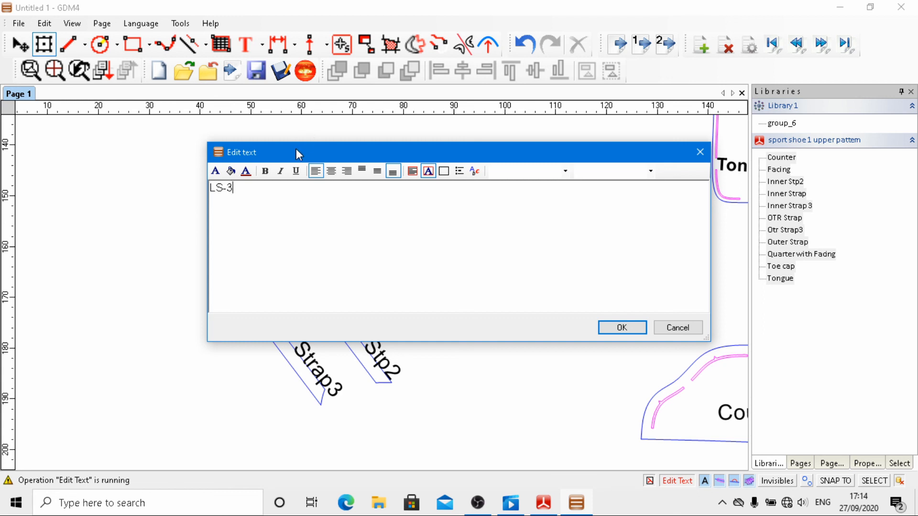
pyautogui.click(265, 171)
pyautogui.click(622, 328)
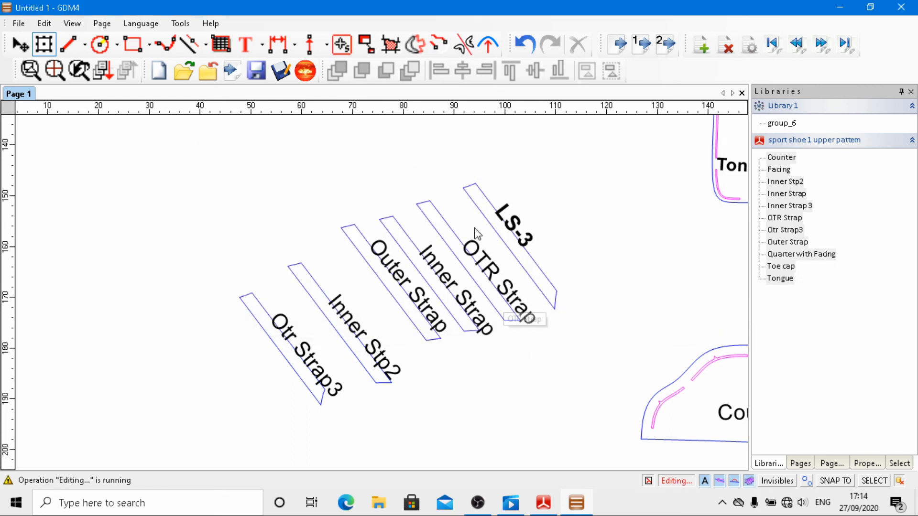
# Move the LS-3 label onto its strap outline, near the strap's upper end.
pyautogui.click(20, 45)
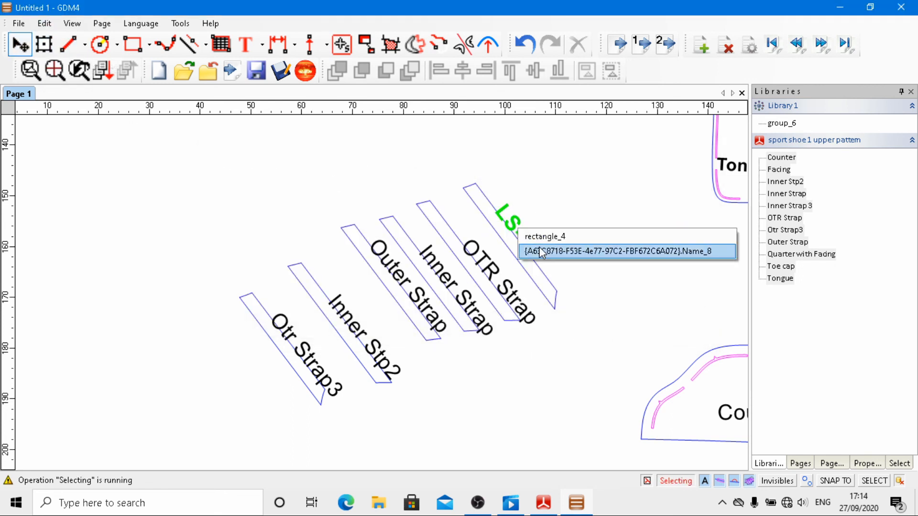
pyautogui.moveTo(512, 227); pyautogui.dragTo(507, 236)
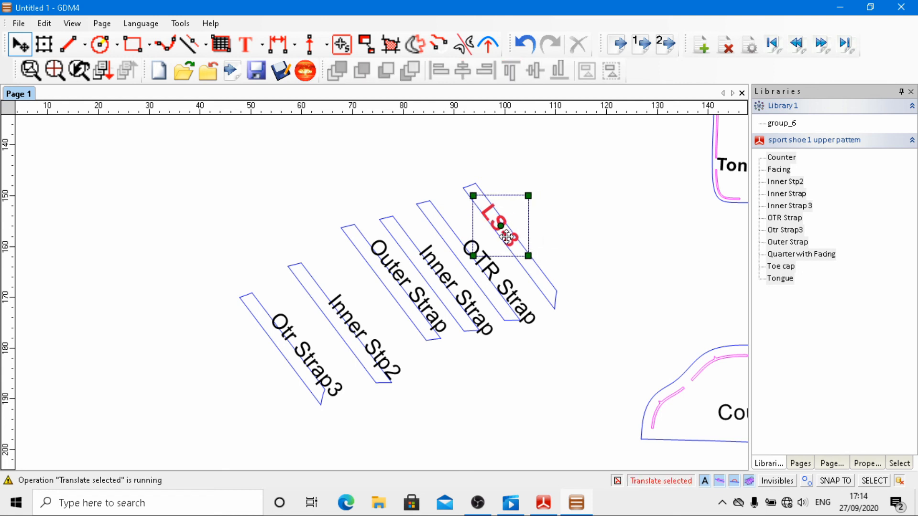
pyautogui.click(566, 236)
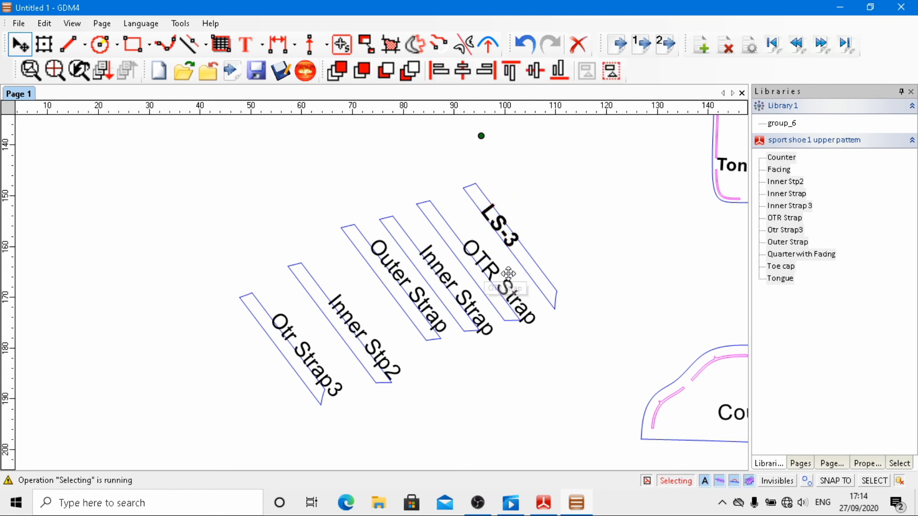
# Move the OTR Strap and Inner Strap labels so each lies inside its own strap outline.
pyautogui.click(518, 292)
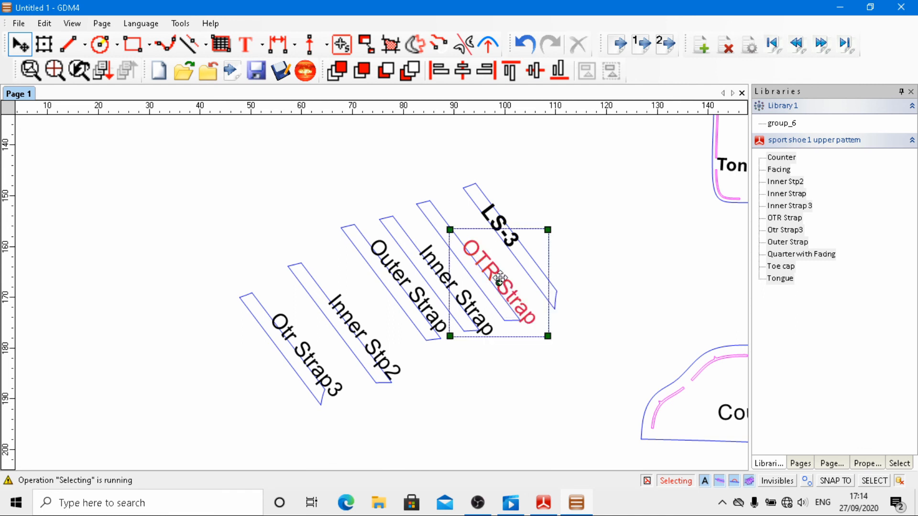
pyautogui.moveTo(497, 281); pyautogui.dragTo(468, 261)
pyautogui.click(468, 309)
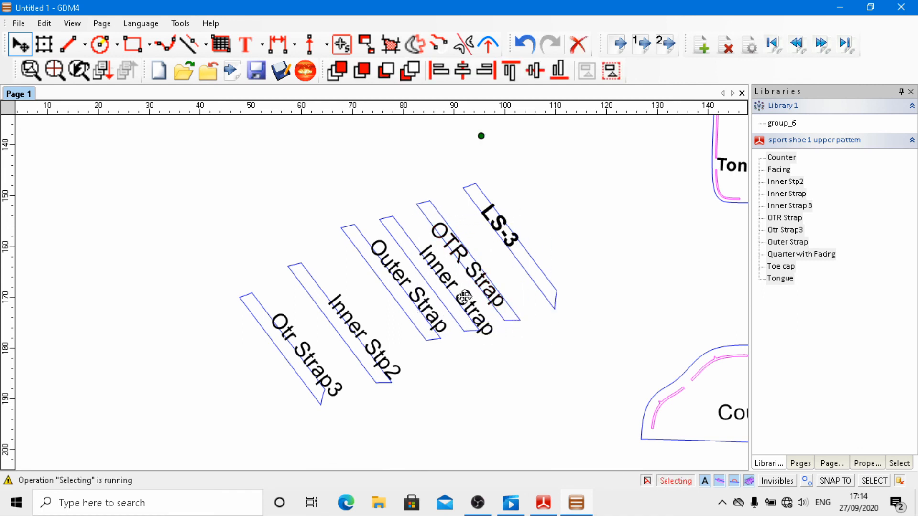
pyautogui.click(478, 313)
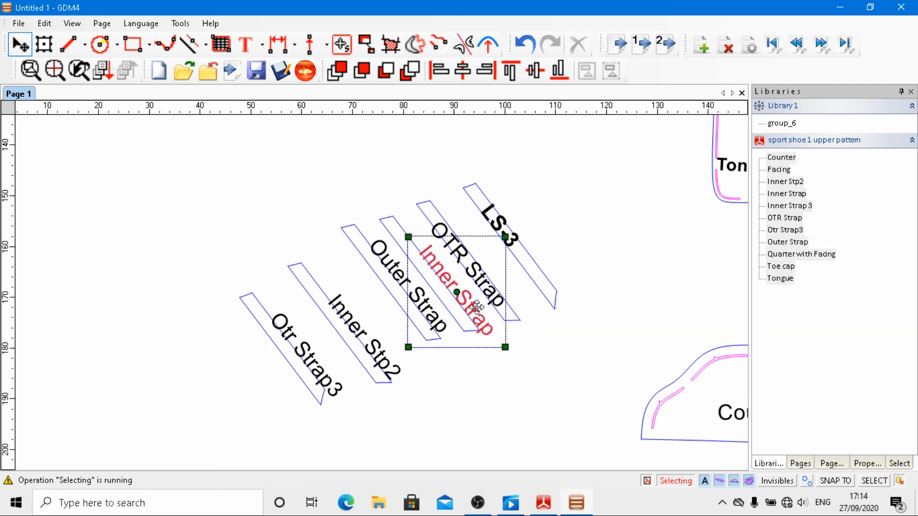
pyautogui.moveTo(471, 305); pyautogui.dragTo(447, 290)
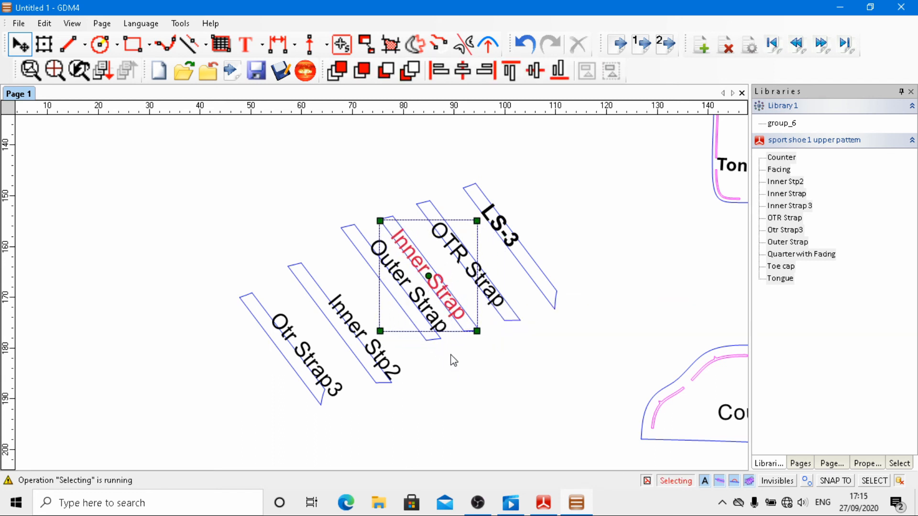
pyautogui.click(451, 355)
# Move the Outer Strap and Inner Stp2 labels so each lies inside its own strap outline.
pyautogui.click(427, 307)
pyautogui.click(451, 319)
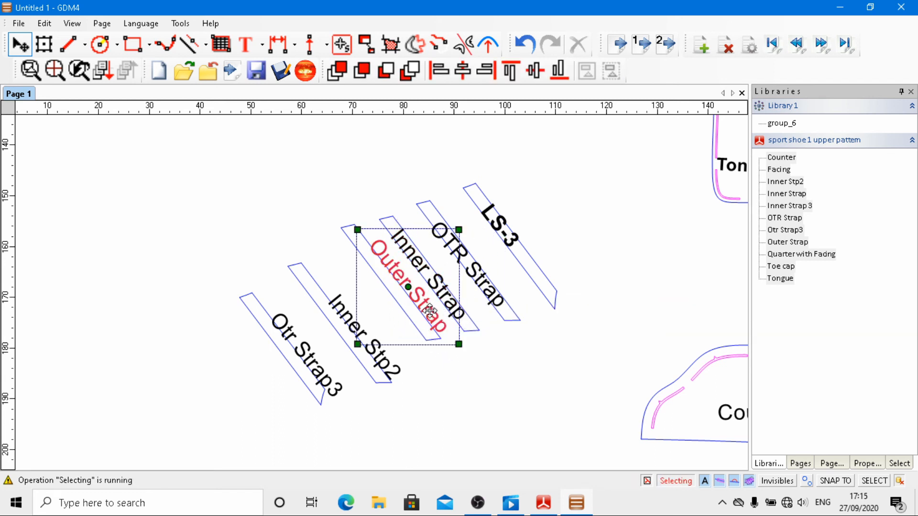
pyautogui.moveTo(429, 310); pyautogui.dragTo(409, 304)
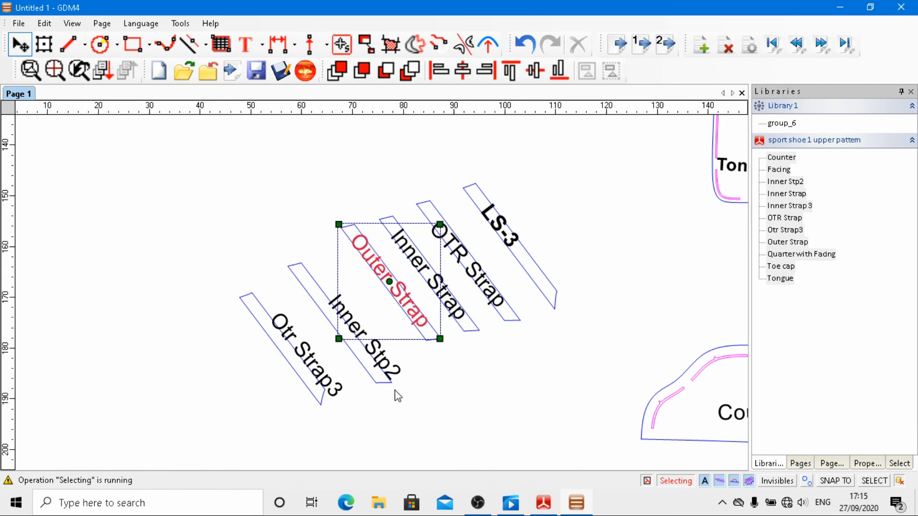
pyautogui.click(377, 366)
pyautogui.click(436, 415)
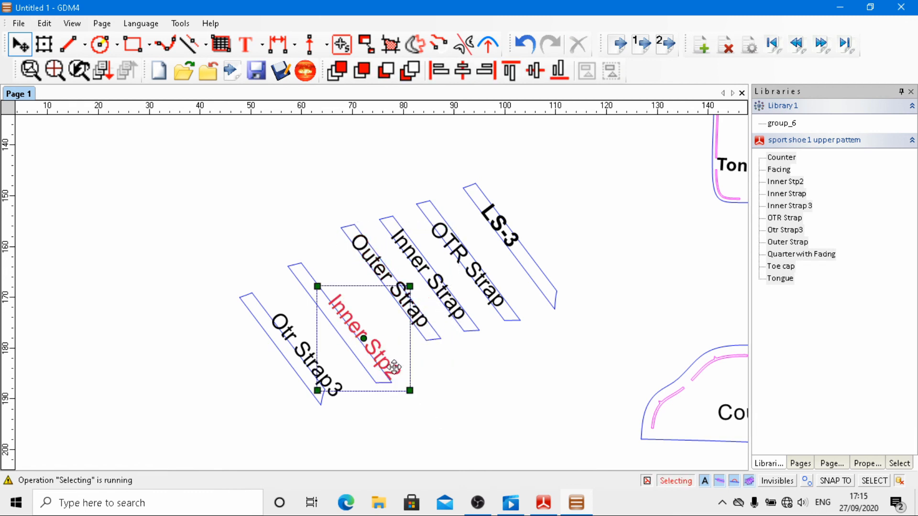
pyautogui.moveTo(386, 358); pyautogui.dragTo(359, 340)
# Move the Otr Strap3 label so it lies along the inside of its strap outline.
pyautogui.click(321, 369)
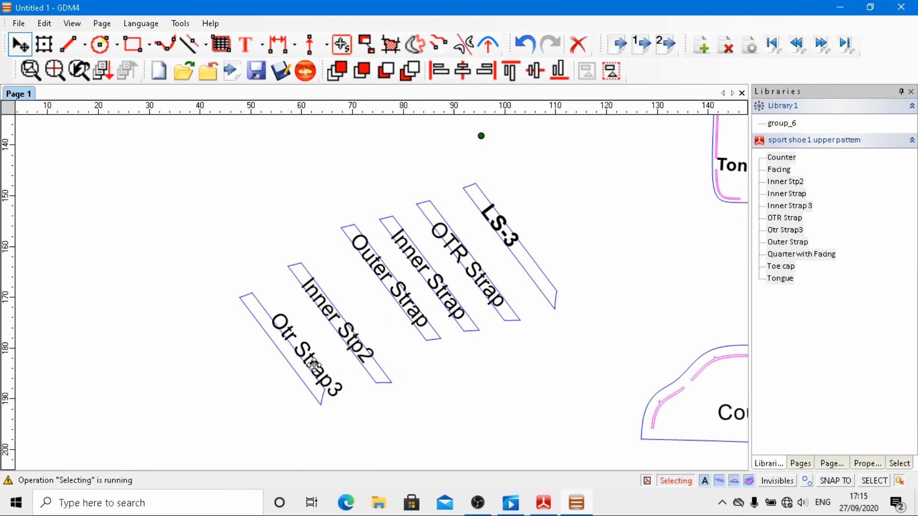
pyautogui.click(327, 375)
pyautogui.click(329, 380)
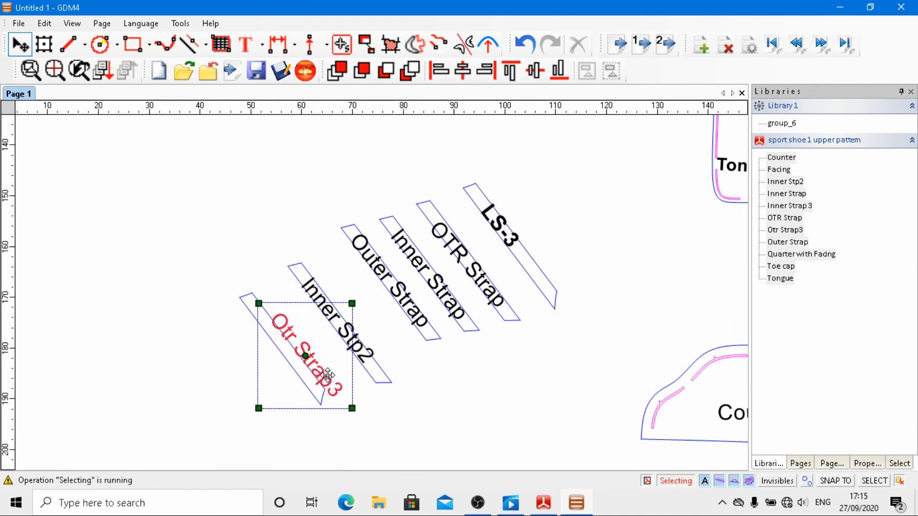
pyautogui.moveTo(327, 375); pyautogui.dragTo(306, 364)
pyautogui.click(383, 391)
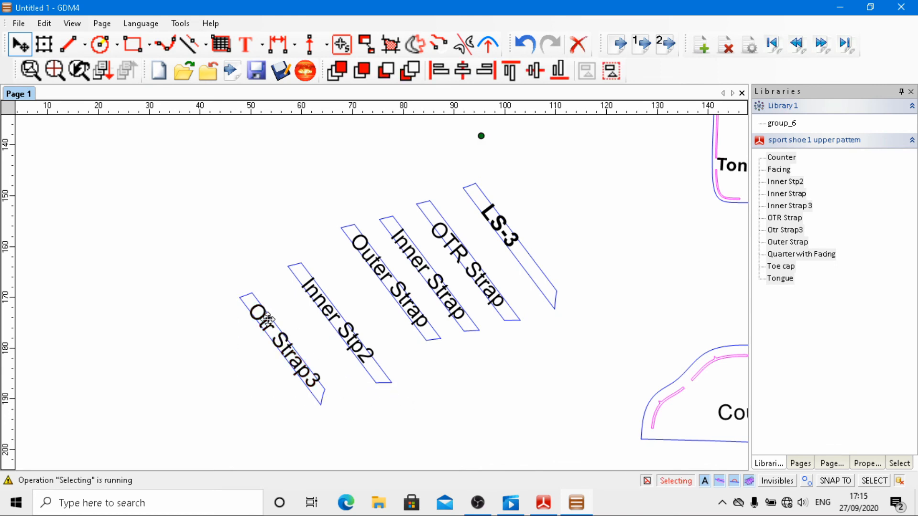
# Move the counter piece with its label up so it sits closer beneath the tongue.
pyautogui.scroll(-5, 267, 320)
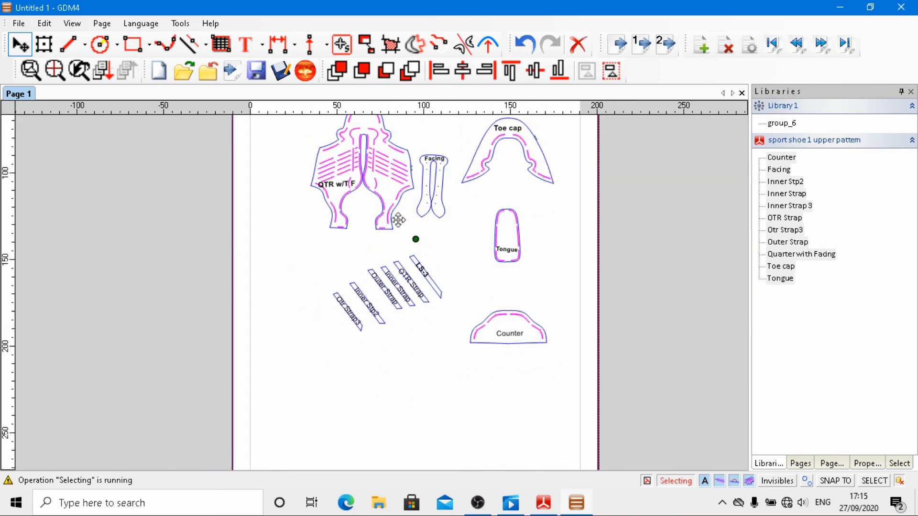
pyautogui.click(503, 331)
pyautogui.click(537, 354)
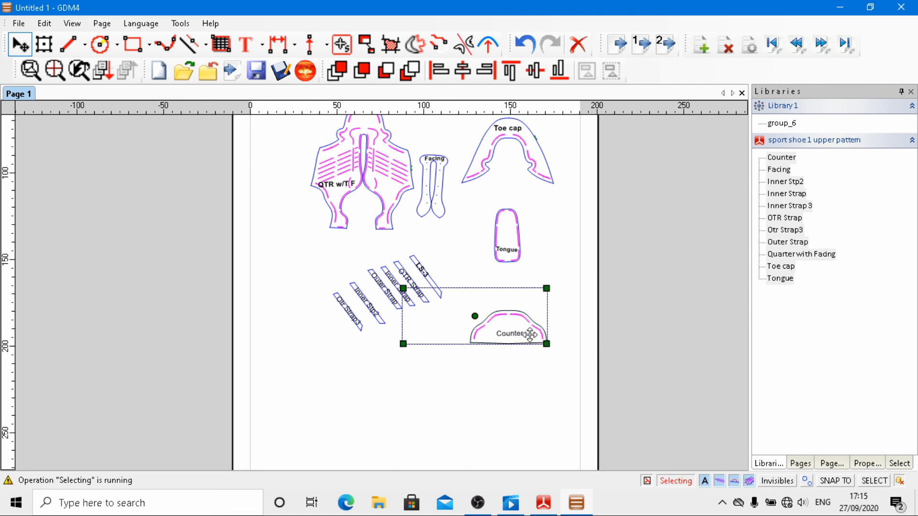
pyautogui.moveTo(523, 331); pyautogui.dragTo(519, 302)
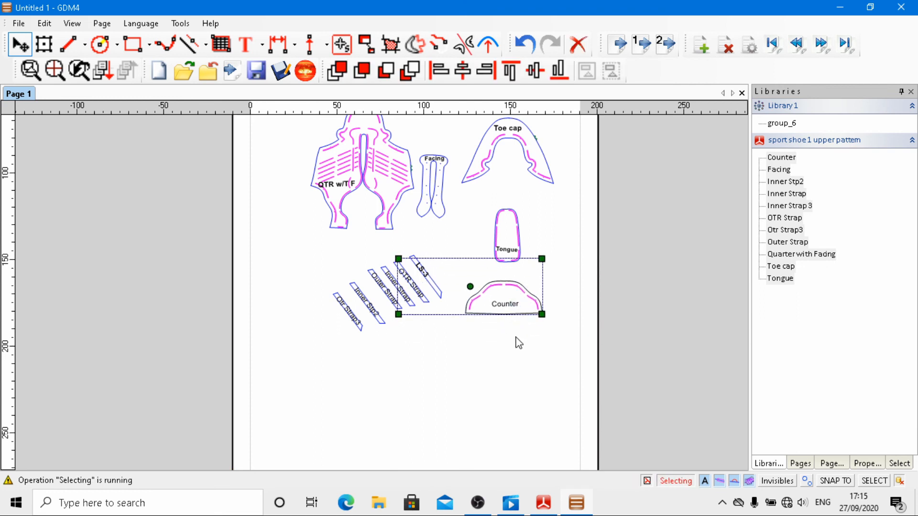
pyautogui.click(516, 342)
pyautogui.scroll(-5, 359, 353)
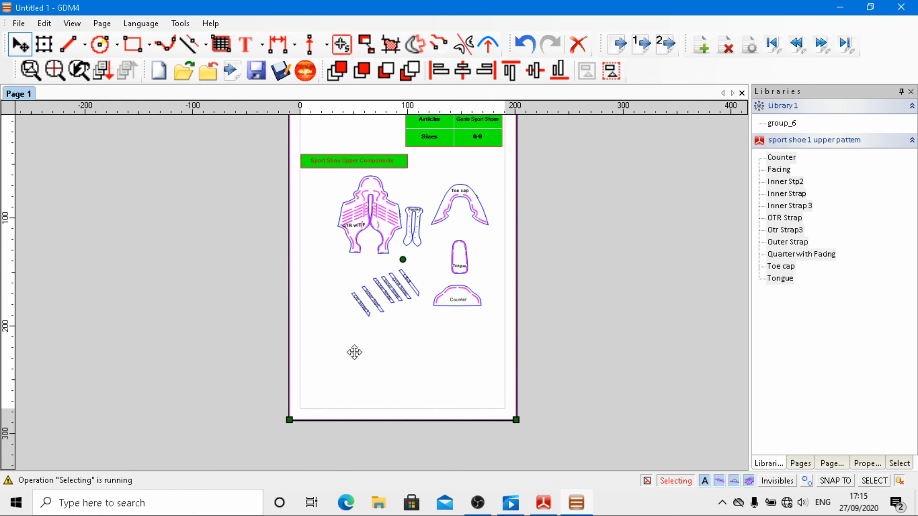